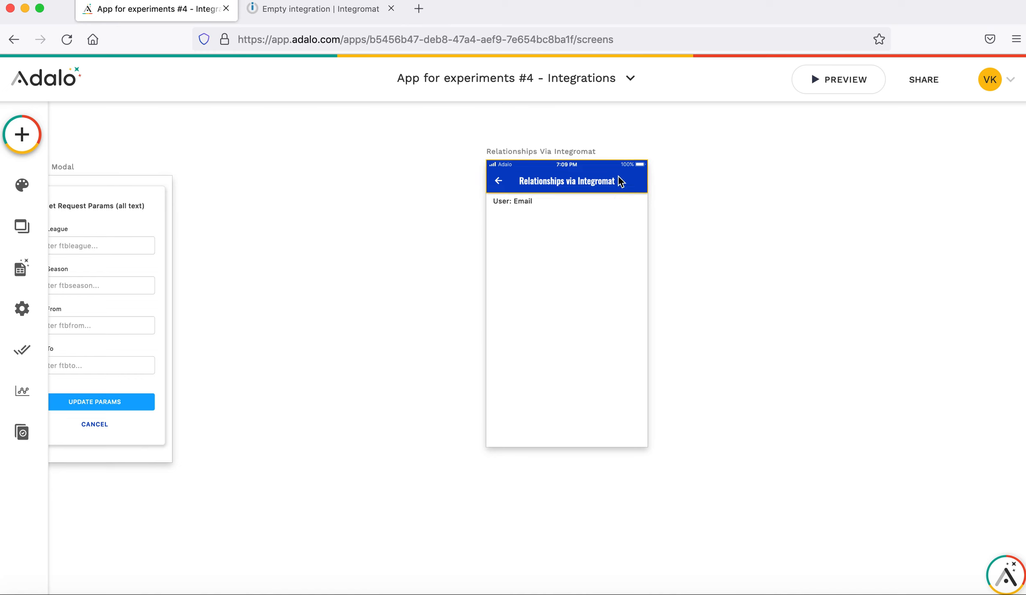
Select the User: Email text and show the app's Database Collections list.
click(566, 200)
click(23, 141)
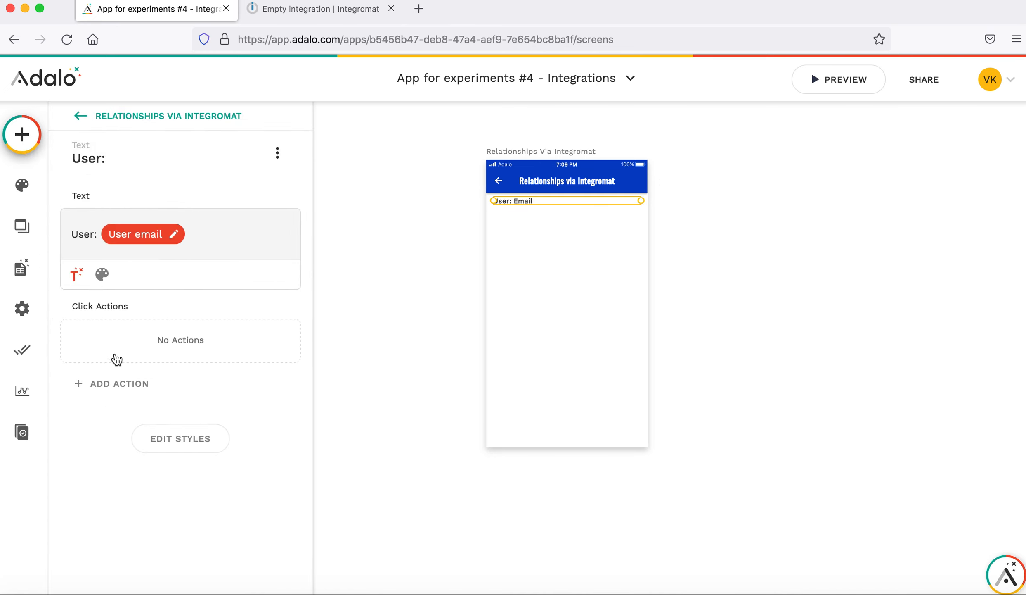
click(22, 267)
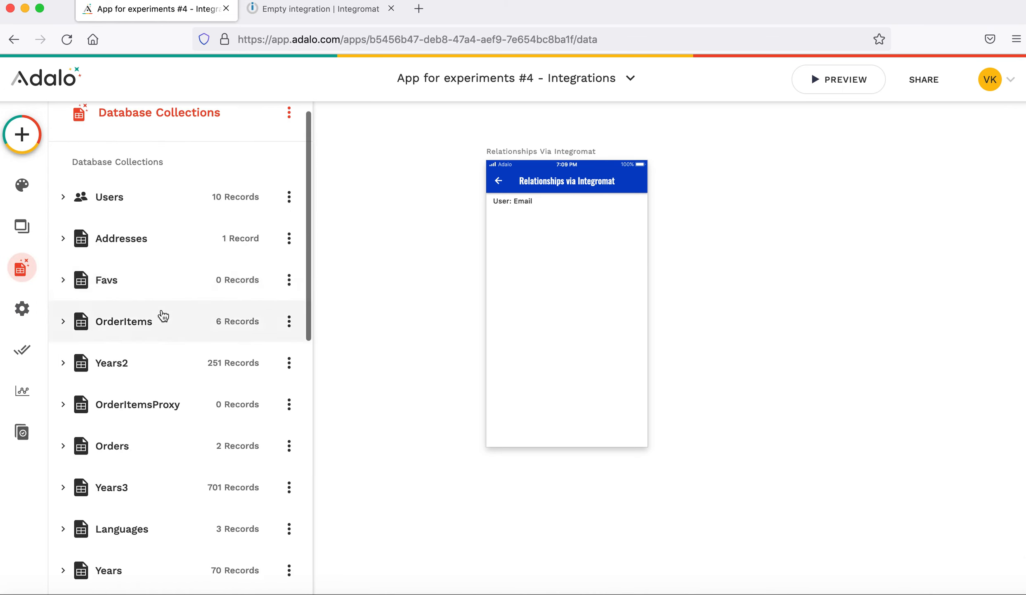
Create a new database collection named Examples.
scroll(163, 315, down, 8)
scroll(163, 315, up, 3)
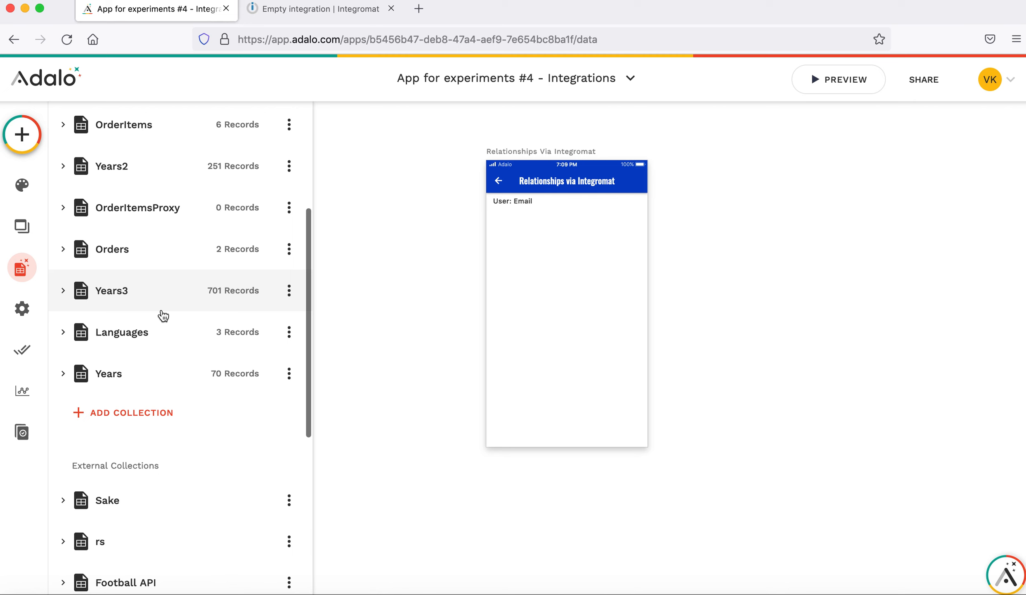
scroll(164, 315, up, 2)
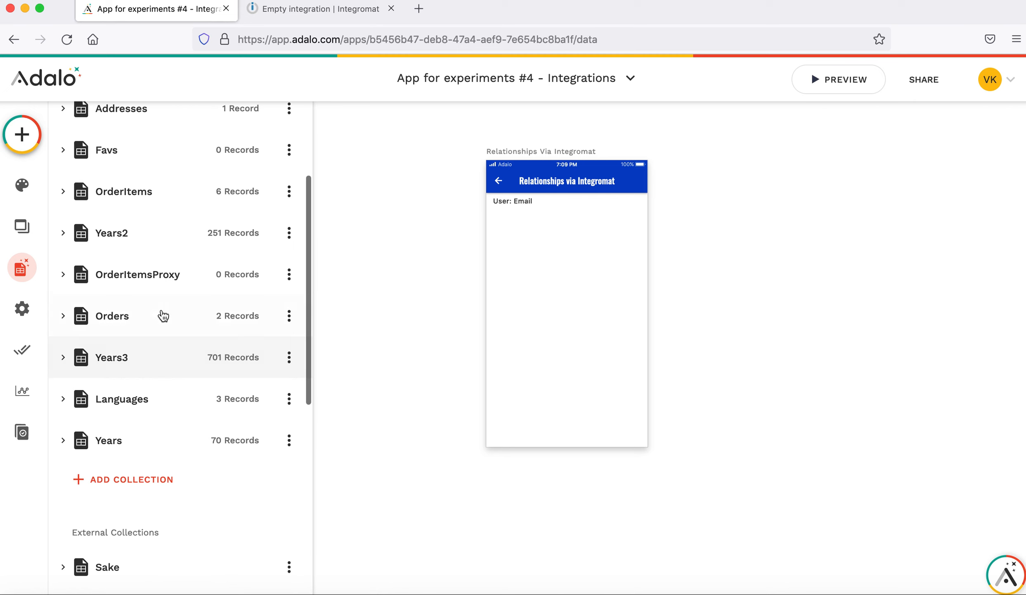
click(137, 478)
click(131, 487)
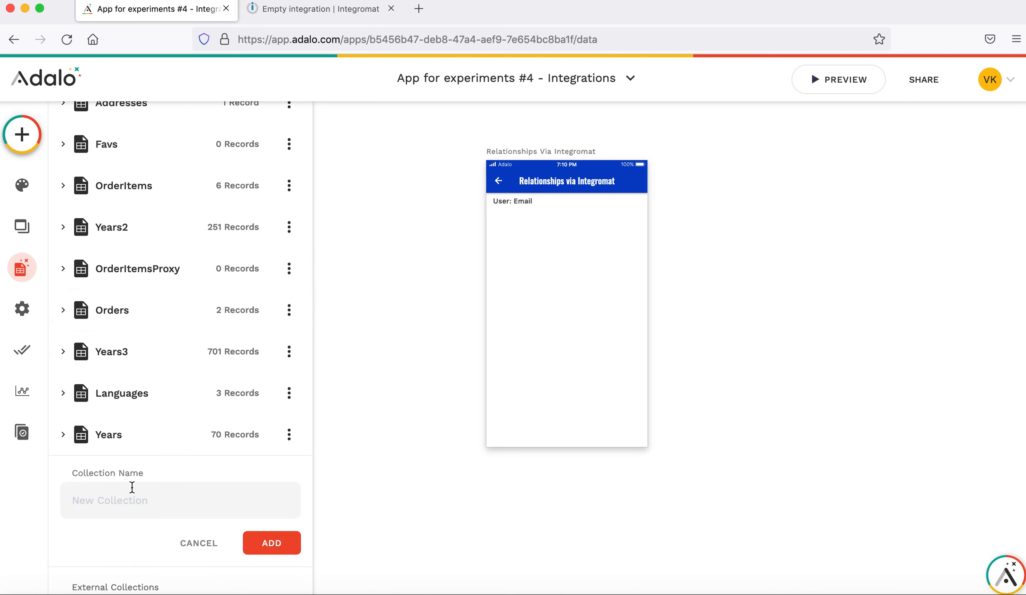
text(Examples)
scroll(248, 475, down, 1)
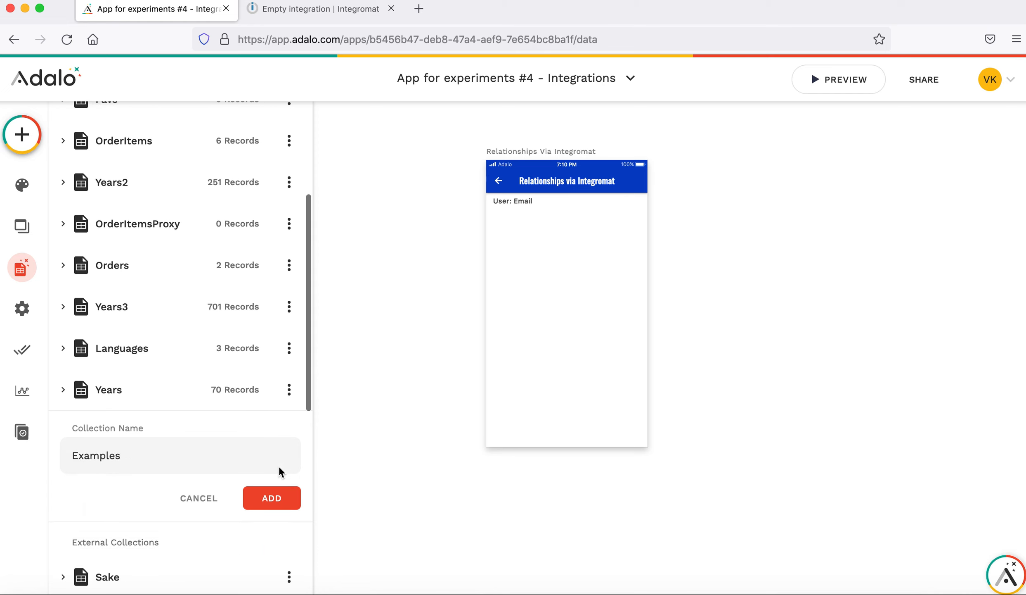
click(271, 497)
Add a Users relationship to Examples so a User can have multiple Examples.
scroll(214, 425, down, 3)
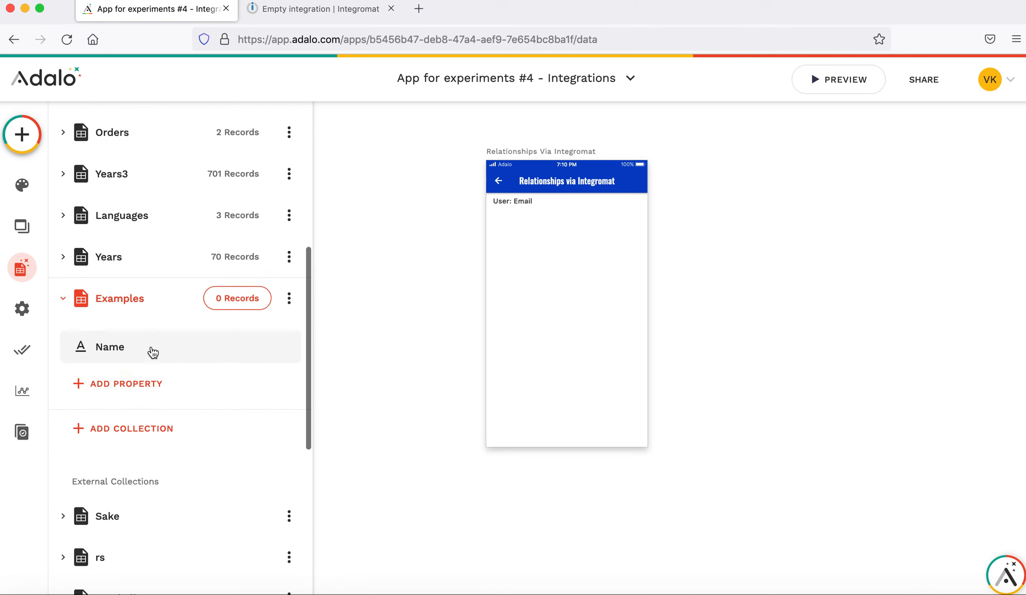
click(136, 382)
mouse_move(155, 358)
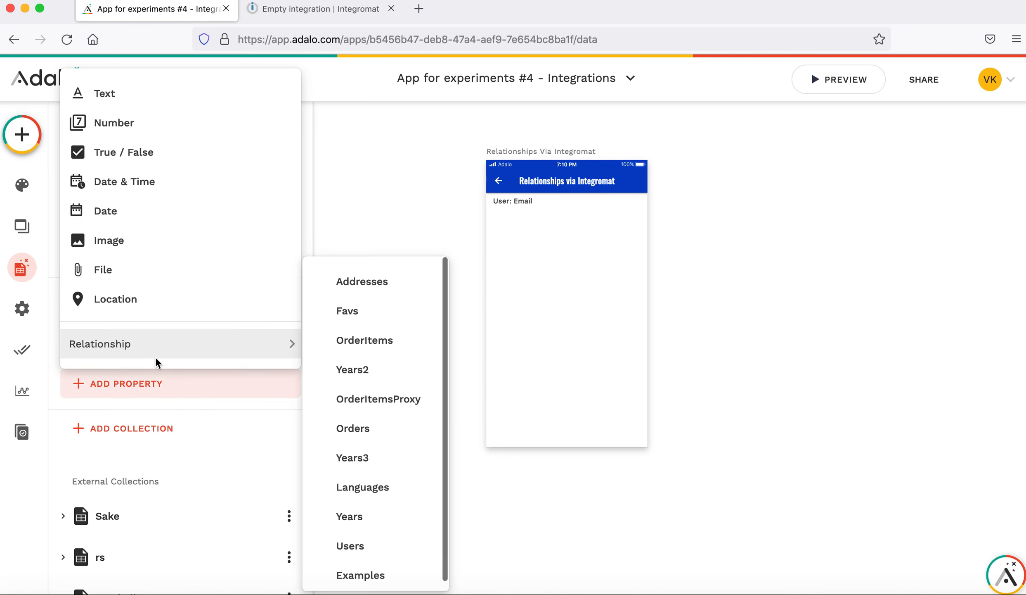
scroll(403, 414, down, 1)
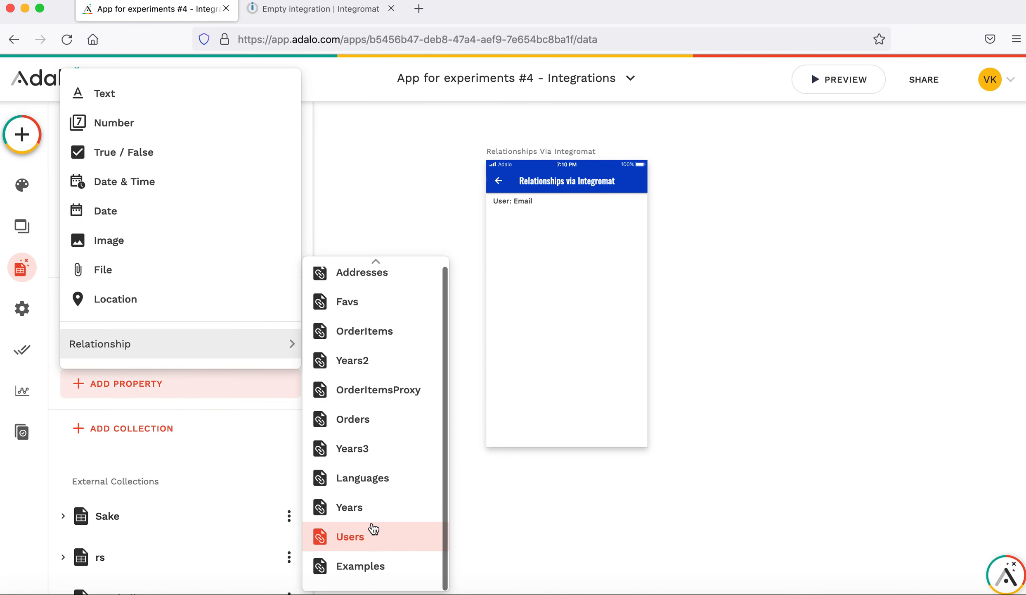
click(374, 532)
click(479, 363)
click(493, 233)
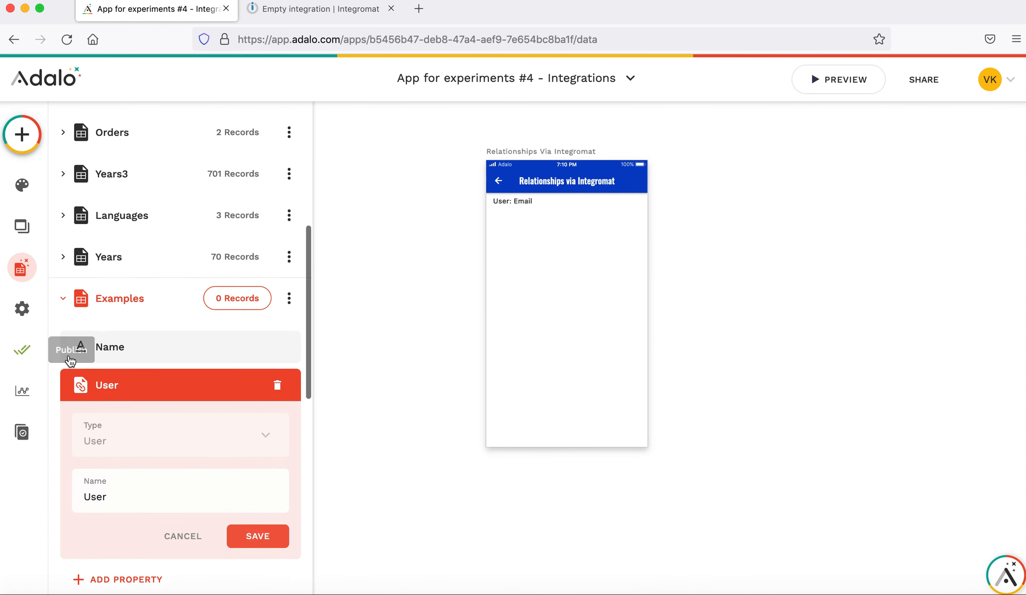
click(21, 136)
Place a button under User: Email, remove its icon and label it 'Add Example'.
drag(227, 264, 569, 238)
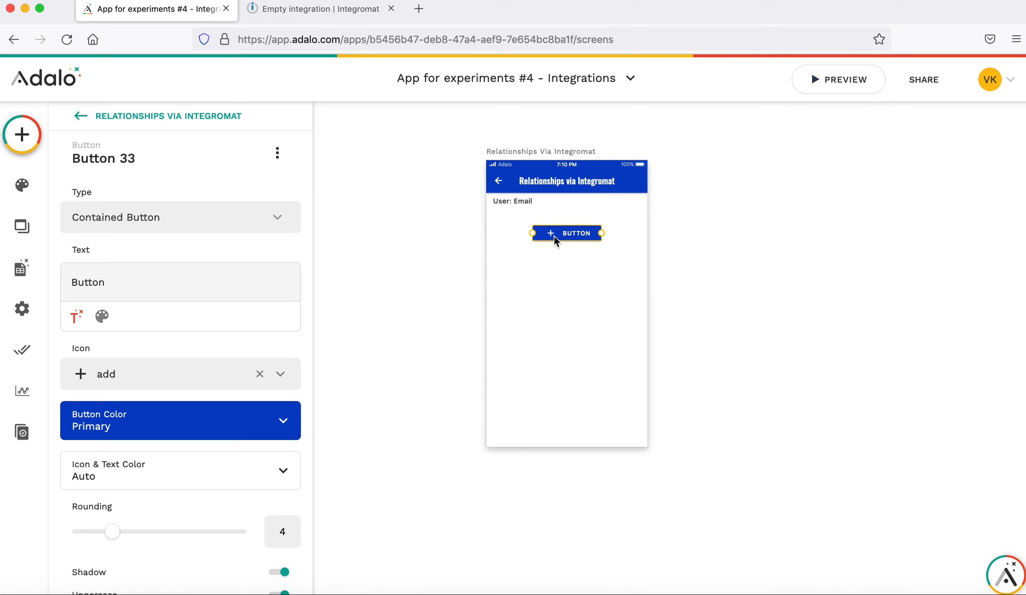
click(259, 373)
double_click(154, 277)
text(Add Example)
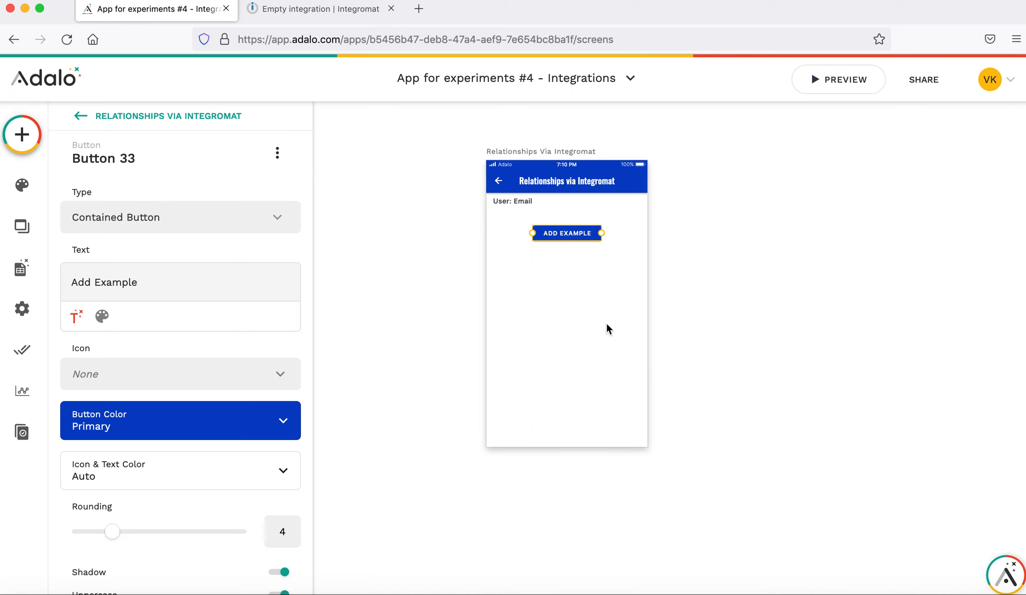
click(29, 140)
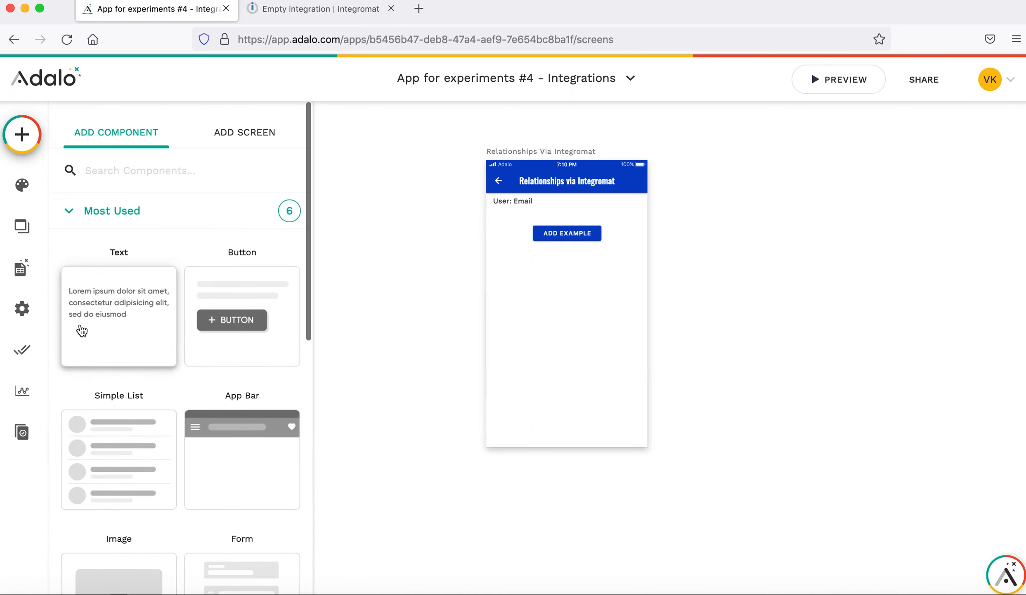
Add a custom list of Examples below the button, filtered to Logged In User > Examples.
scroll(82, 330, down, 8)
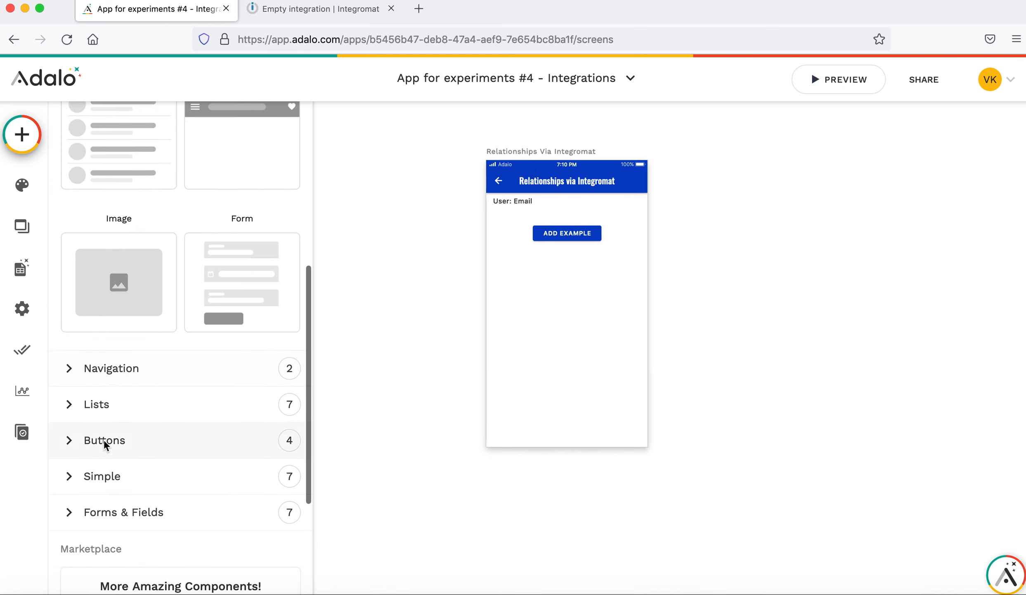
click(106, 408)
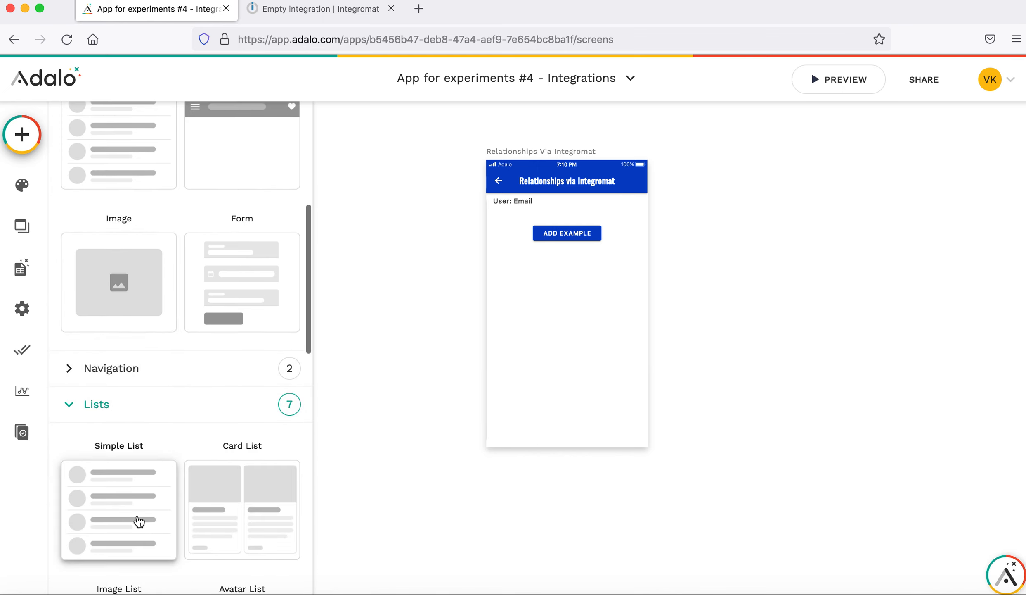
scroll(140, 521, down, 5)
scroll(165, 559, down, 4)
click(128, 506)
drag(129, 506, 568, 308)
click(139, 244)
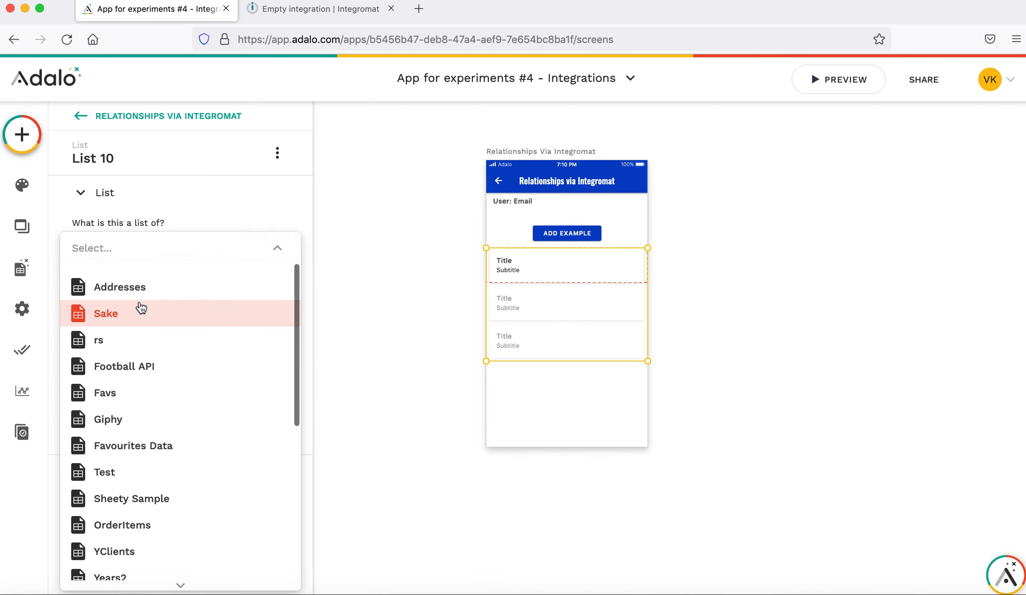
scroll(165, 471, down, 8)
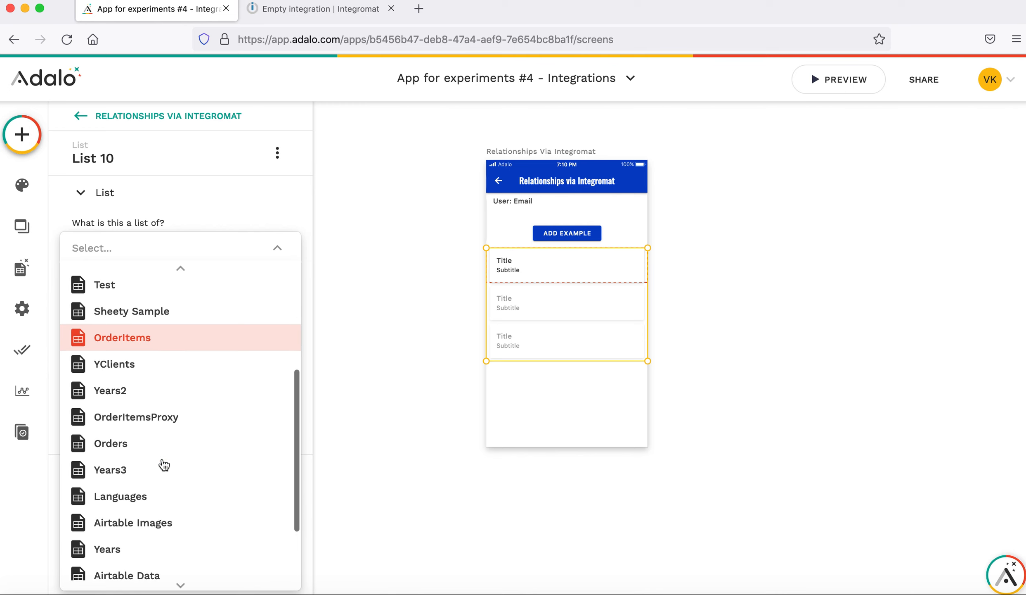
click(152, 522)
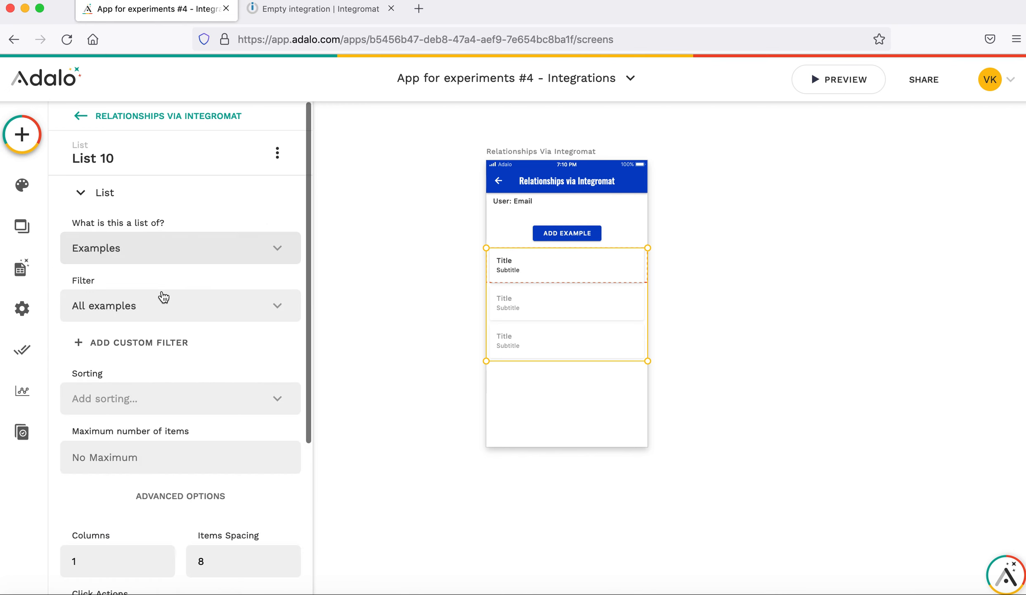
click(163, 307)
click(188, 371)
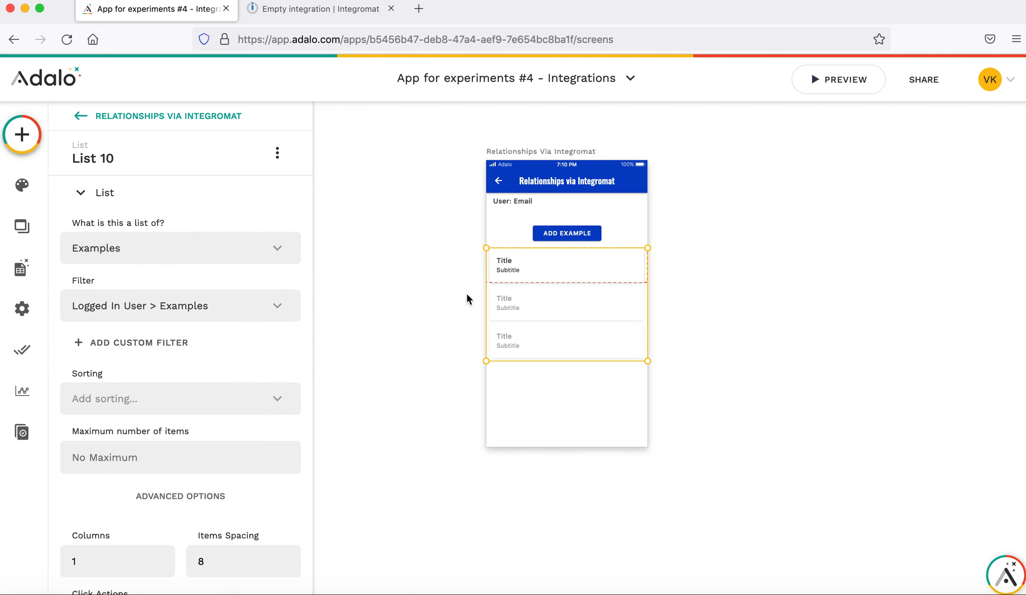
Delete the row subtitle, make the title show each Example's Name, and shorten rows.
click(519, 268)
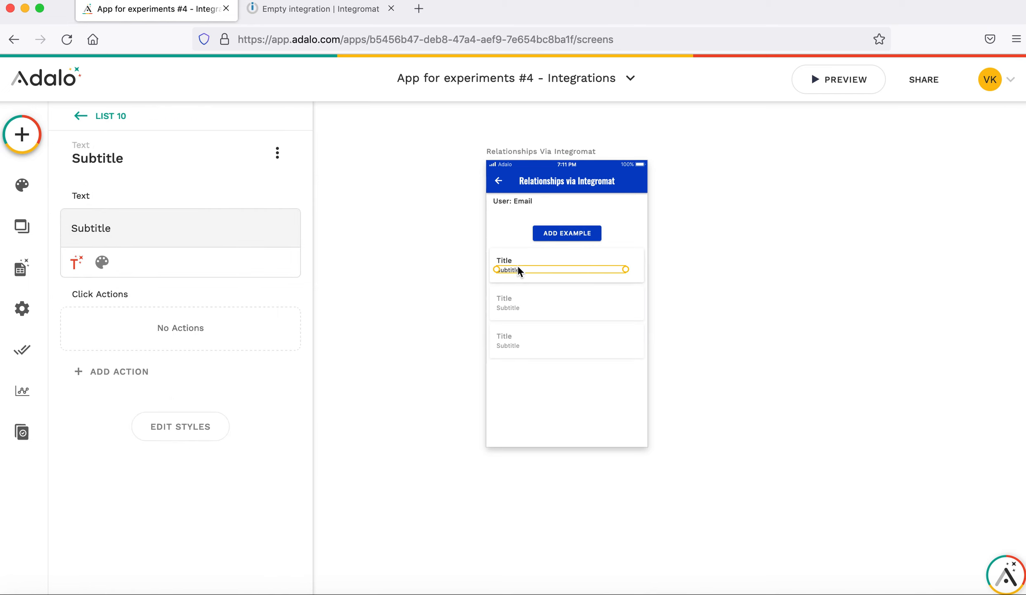
key(Delete)
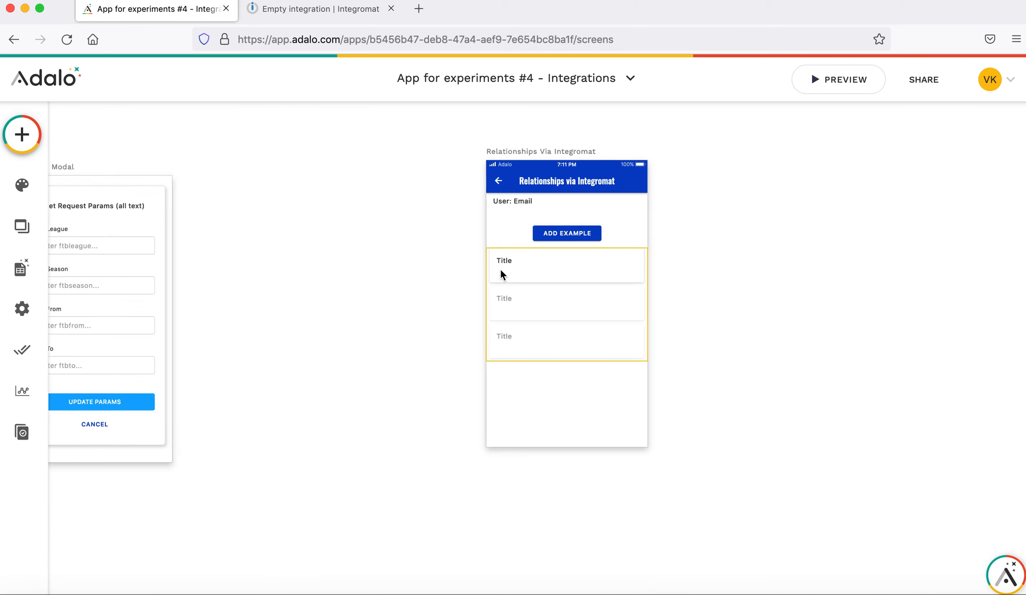
click(501, 271)
click(492, 261)
double_click(155, 233)
key(BackSpace)
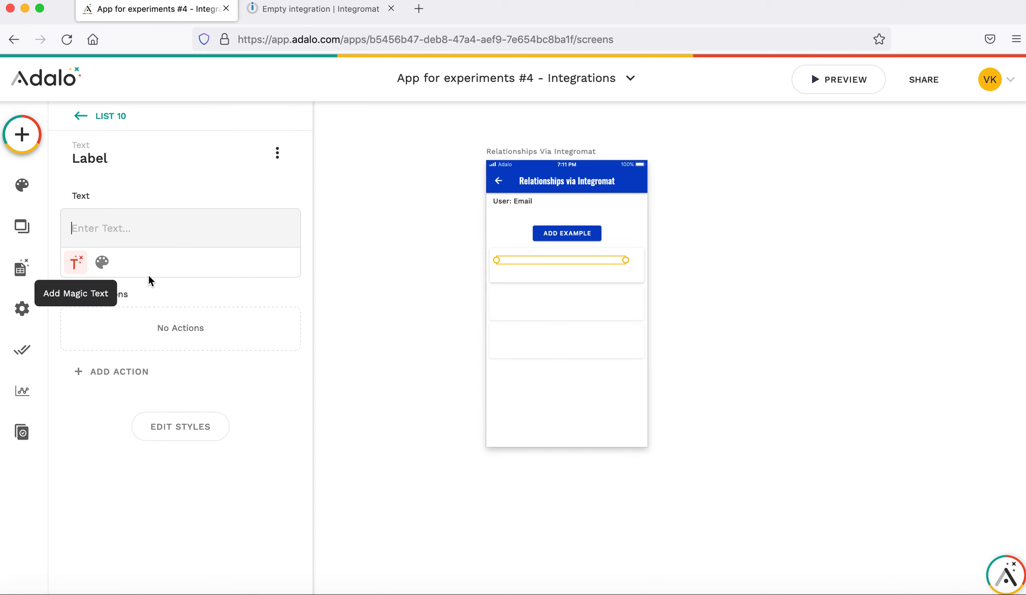
mouse_move(159, 309)
click(316, 335)
click(617, 277)
drag(617, 278, 615, 272)
Turn on Auto Refresh in the list's advanced options.
click(584, 341)
scroll(205, 464, down, 1)
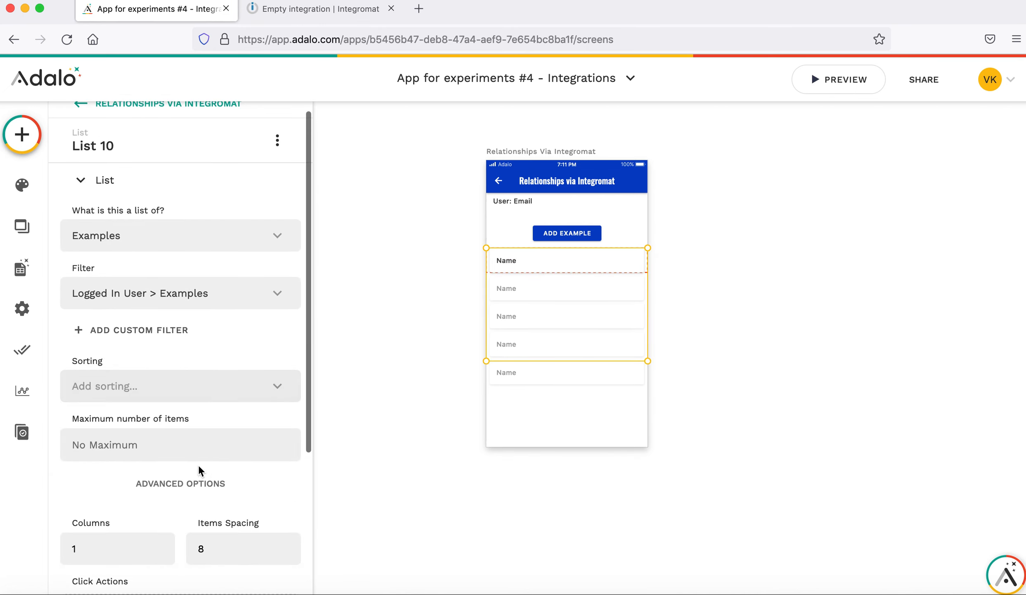
click(186, 481)
scroll(194, 404, down, 5)
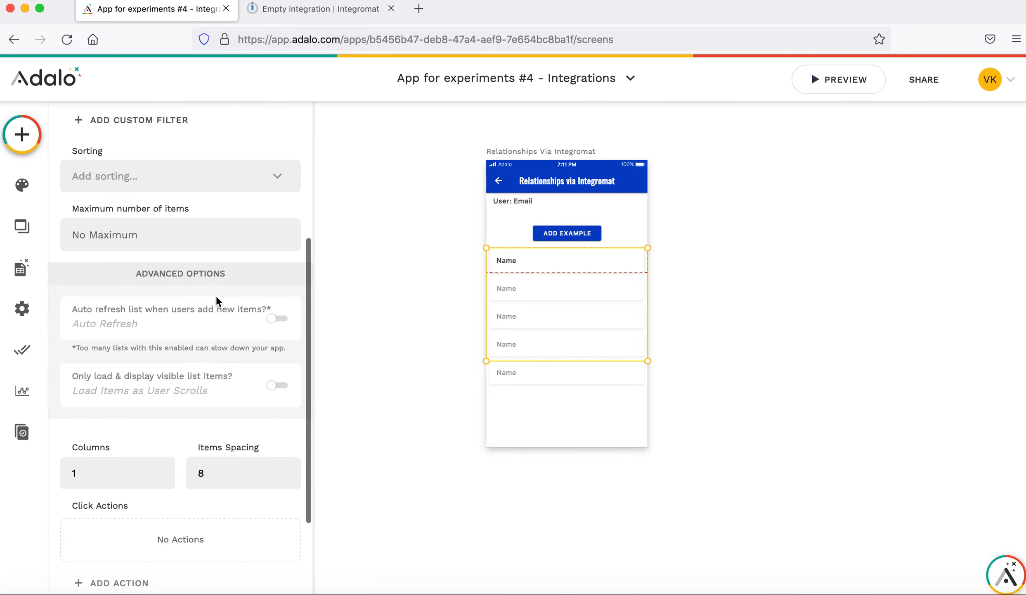
click(276, 320)
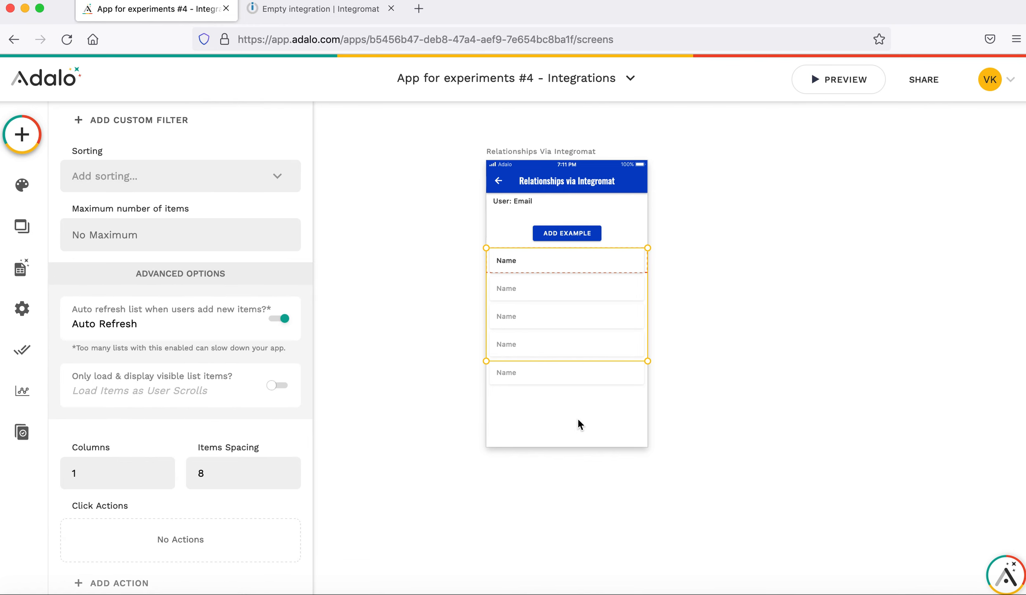
click(613, 438)
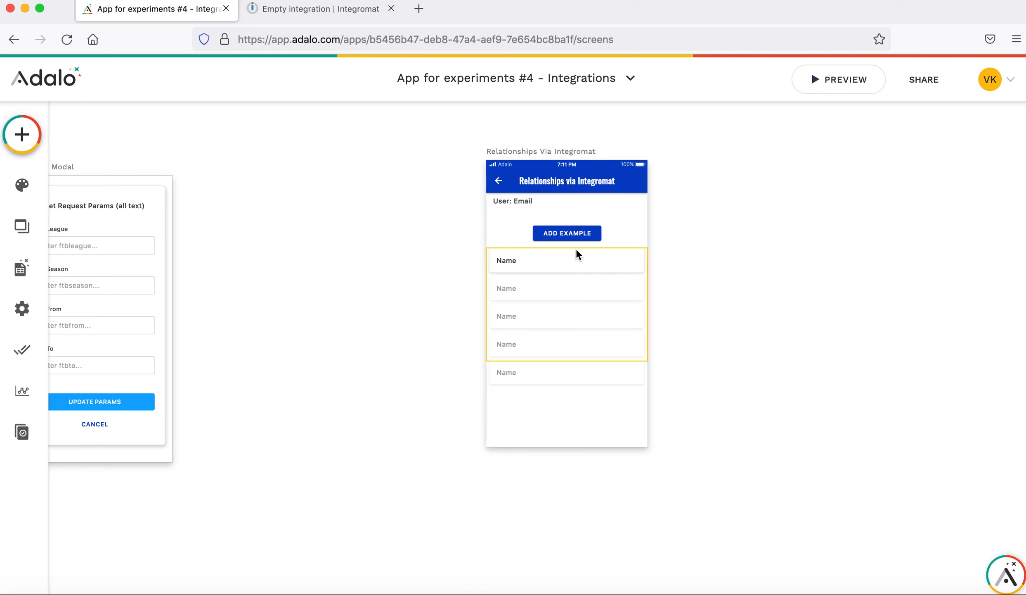
click(578, 234)
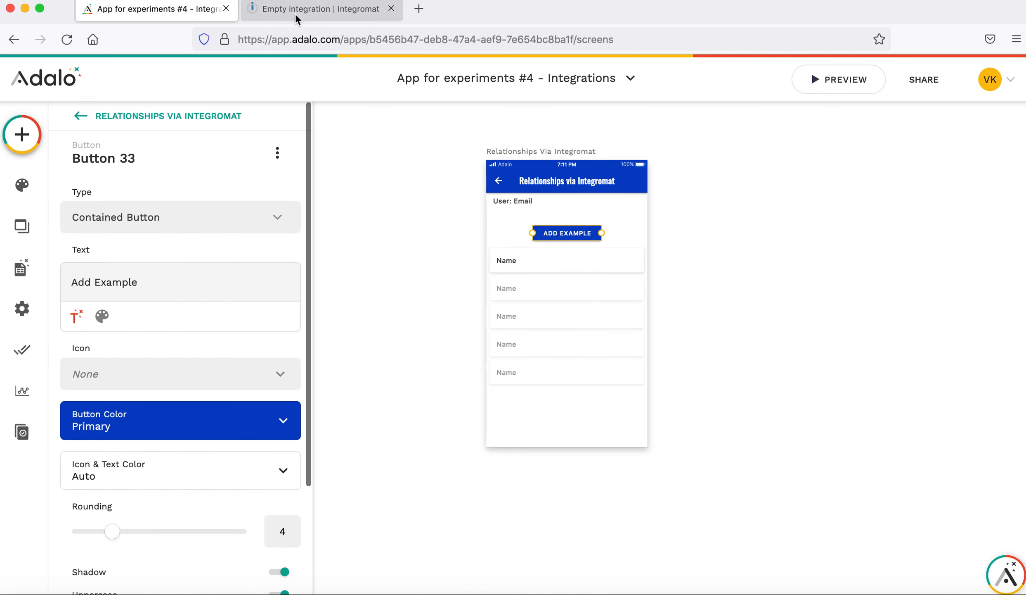
Start the Integromat scenario with a Webhooks Custom webhook trigger module.
click(327, 19)
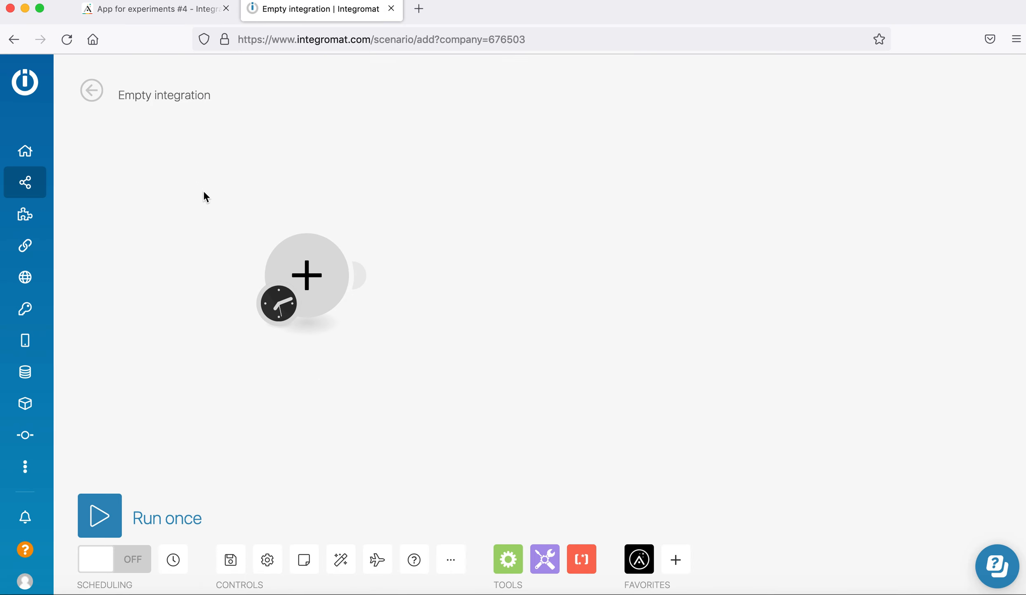
click(317, 270)
click(389, 316)
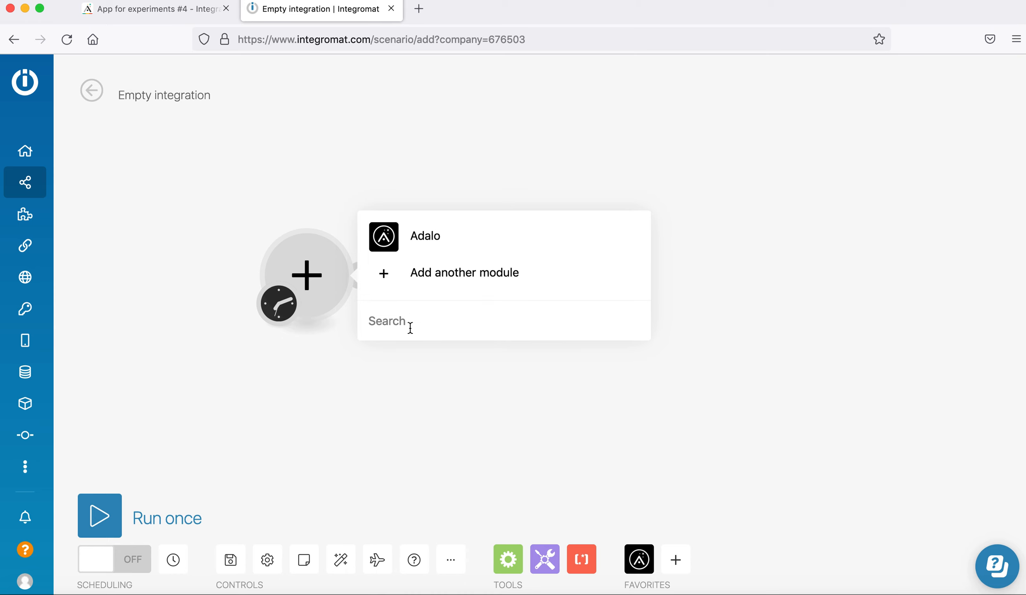
text(webh)
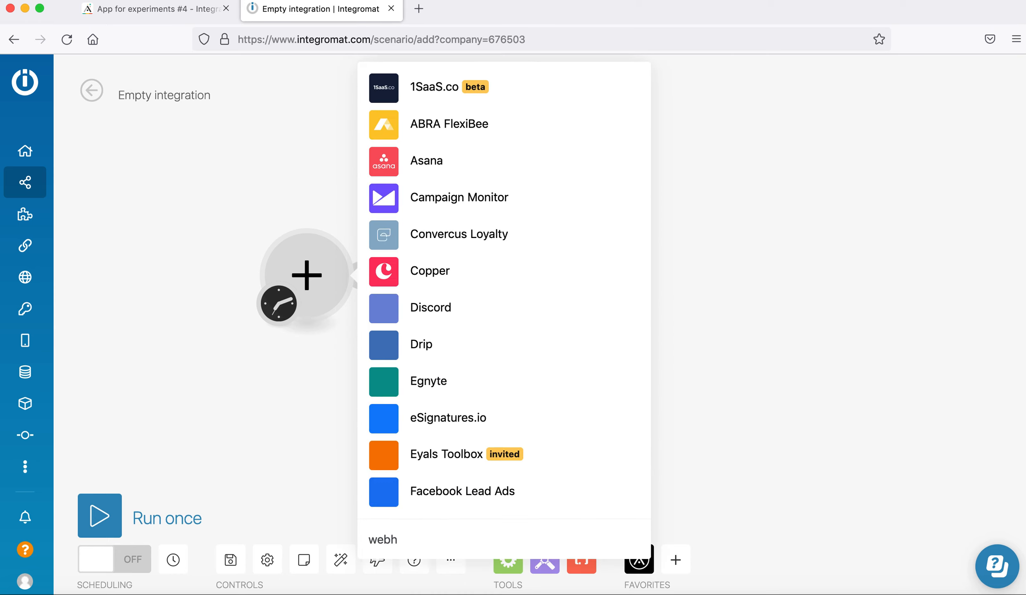
scroll(495, 414, down, 2)
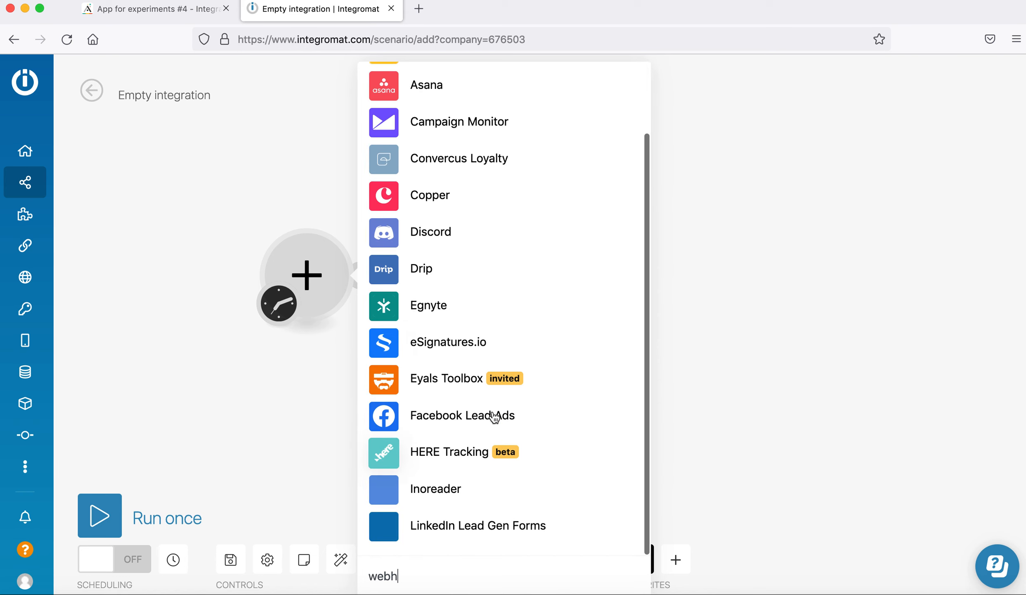
text(ook)
scroll(543, 337, down, 5)
scroll(514, 347, down, 1)
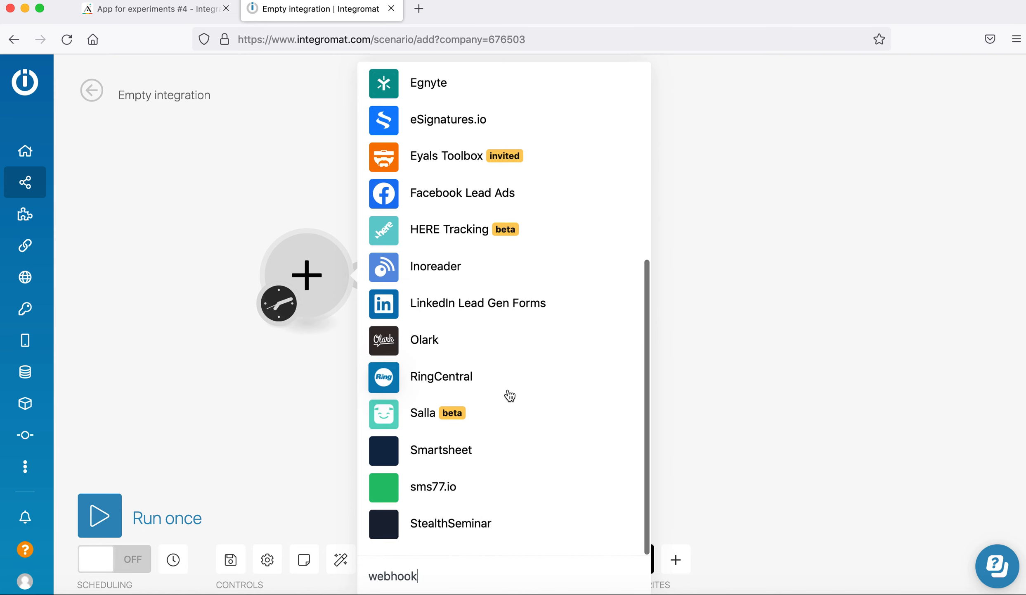
scroll(510, 395, down, 3)
click(455, 490)
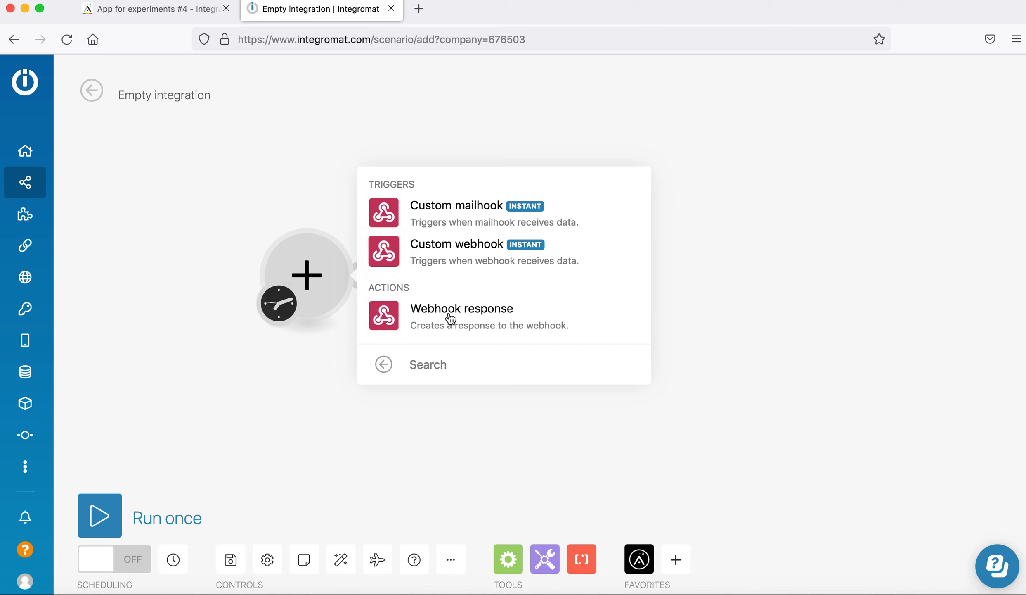
click(448, 257)
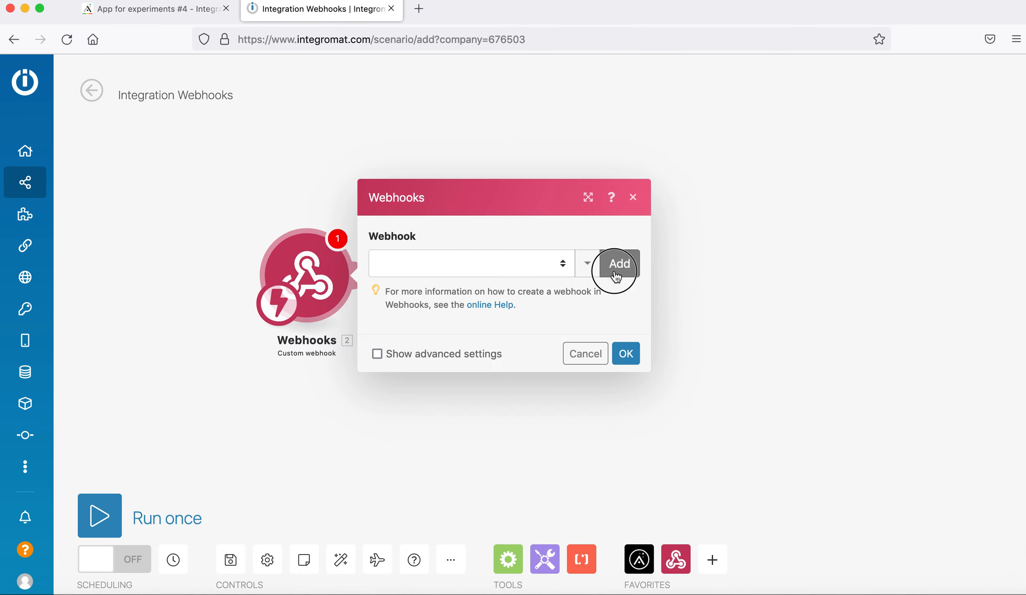
Create the webhook 'Add Examples with Relationships' and copy its address to the clipboard.
click(616, 275)
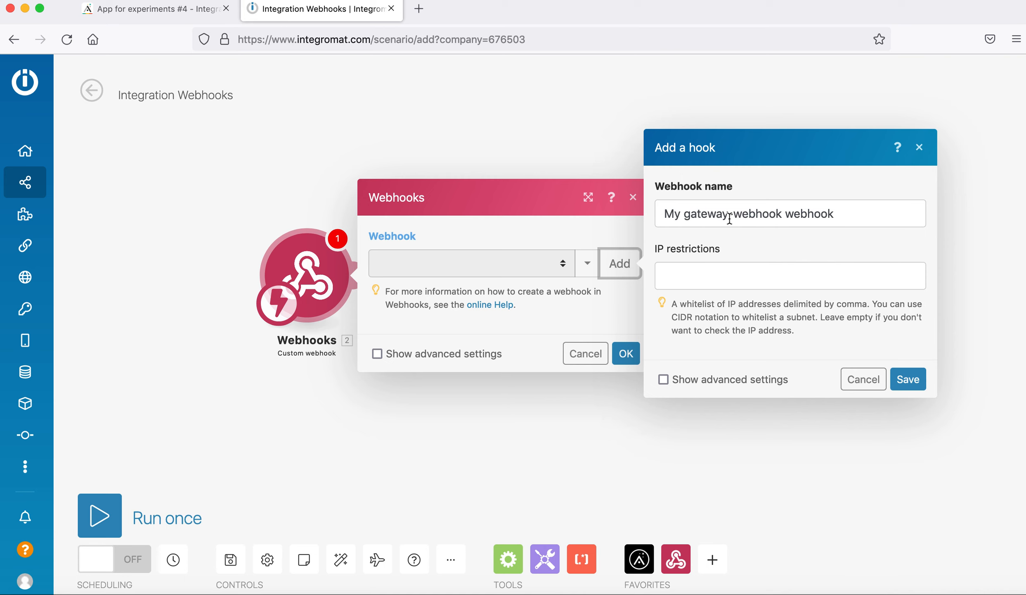
text(Add Examples with Relationships)
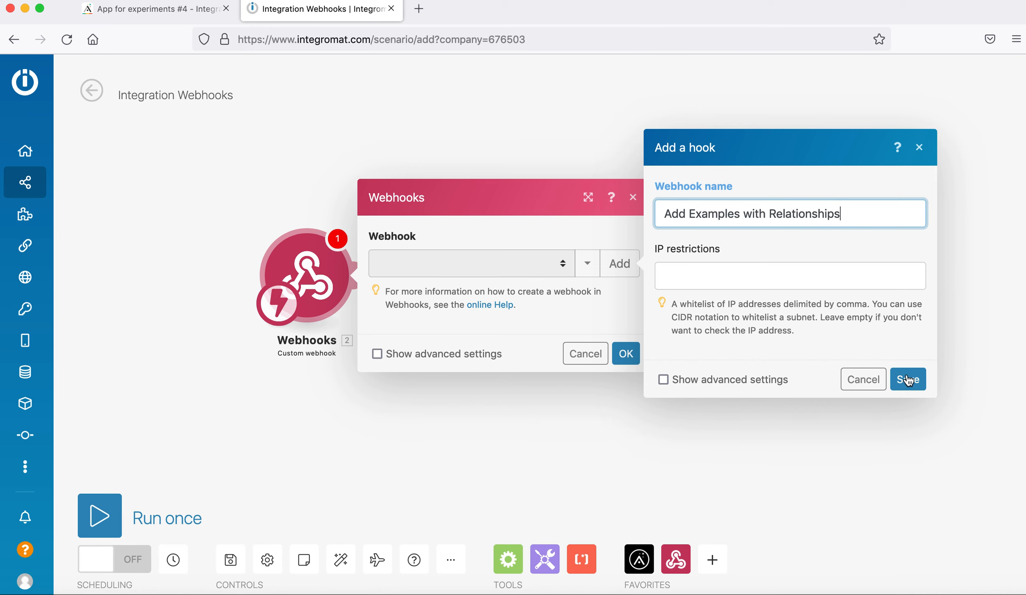
click(908, 379)
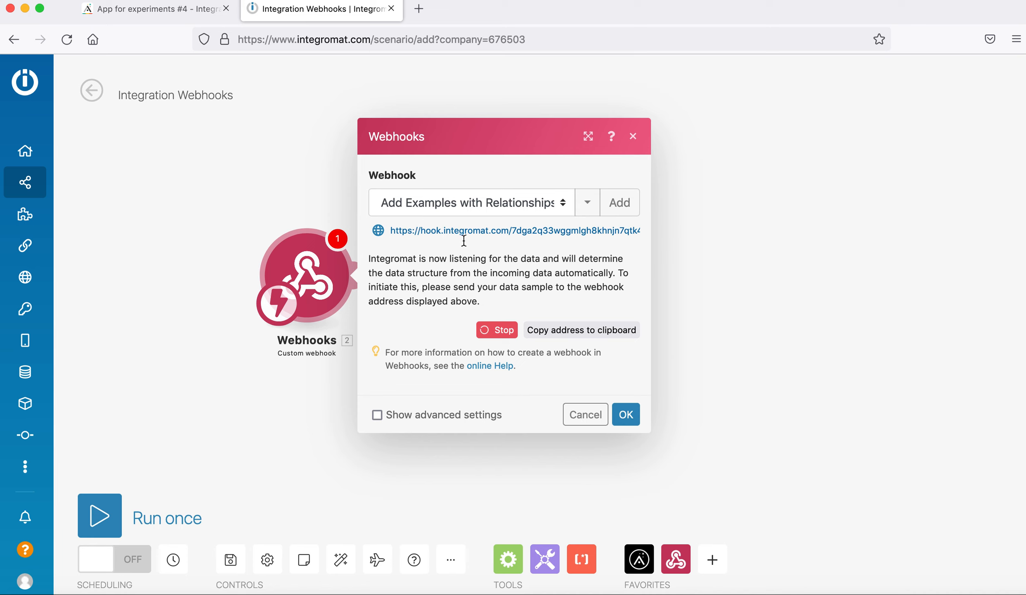
click(533, 330)
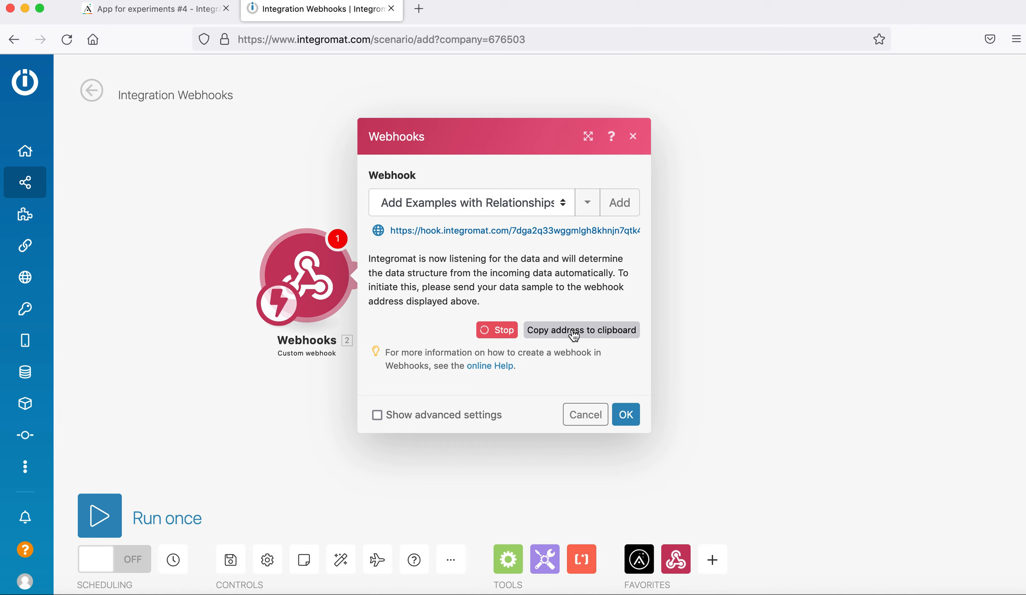
click(574, 330)
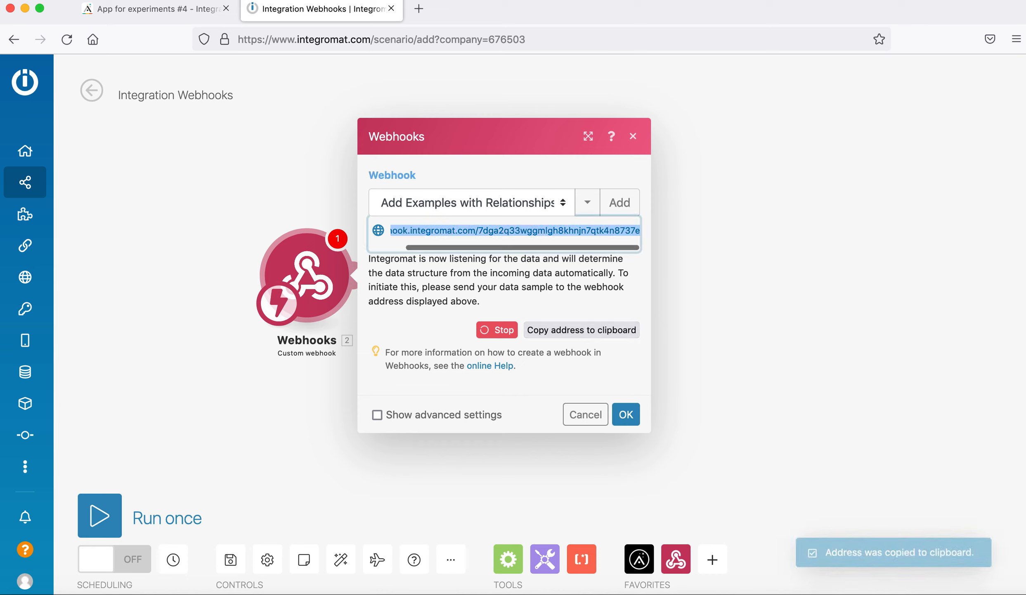
click(182, 11)
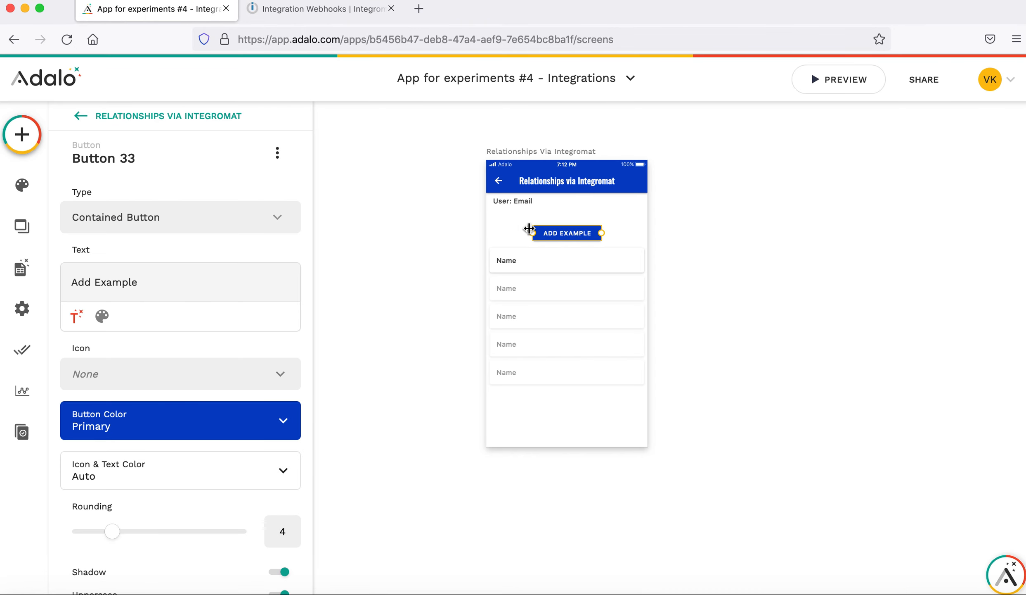
Nudge the Add Example button up and start a custom action named 'Integromat Examples Connections'.
drag(573, 234, 573, 226)
scroll(119, 327, down, 4)
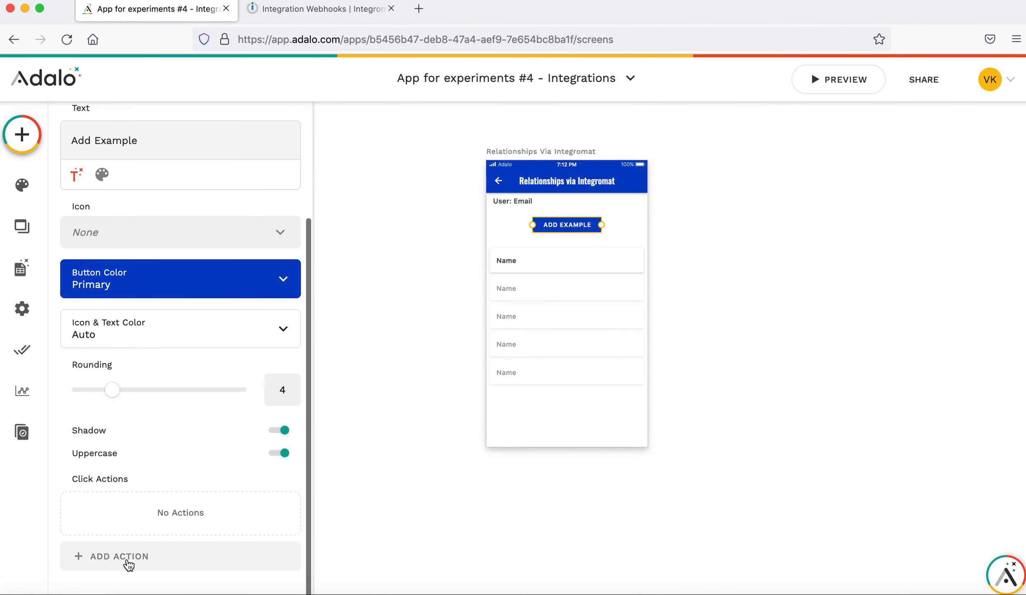
click(126, 557)
mouse_move(173, 475)
scroll(279, 467, down, 3)
scroll(279, 467, down, 14)
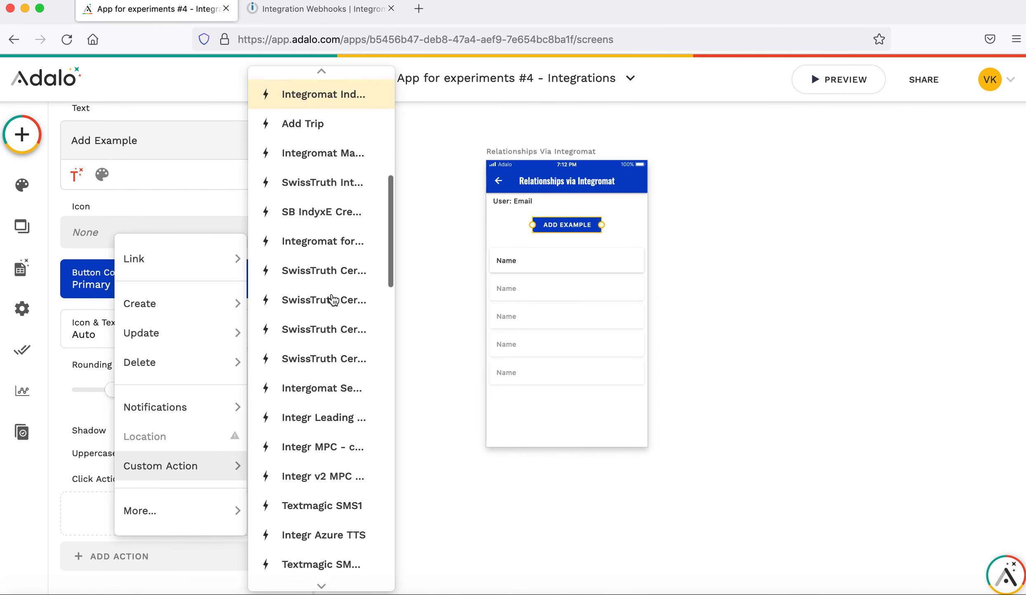
scroll(330, 458, down, 20)
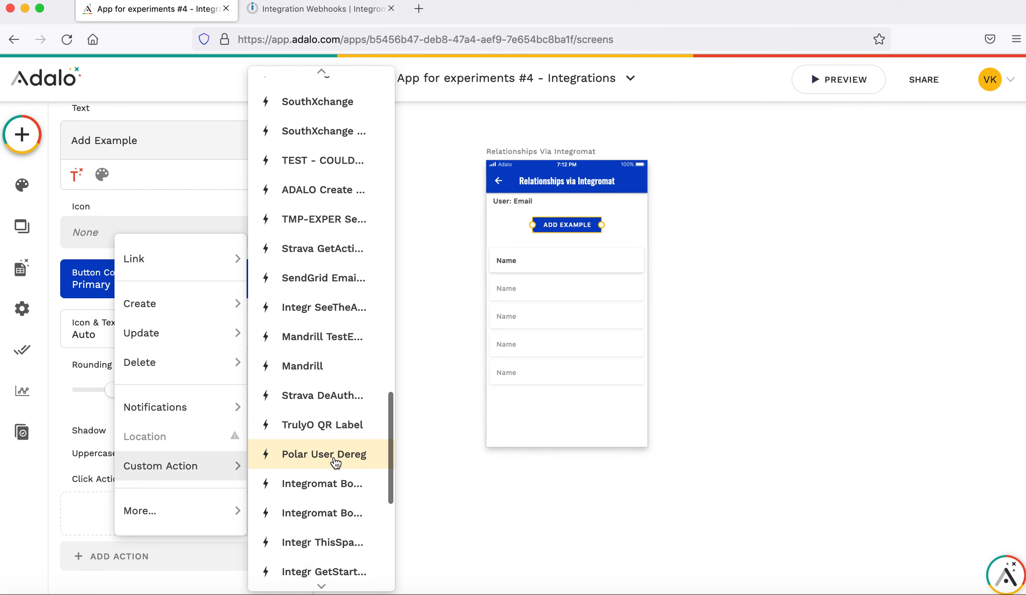
click(337, 568)
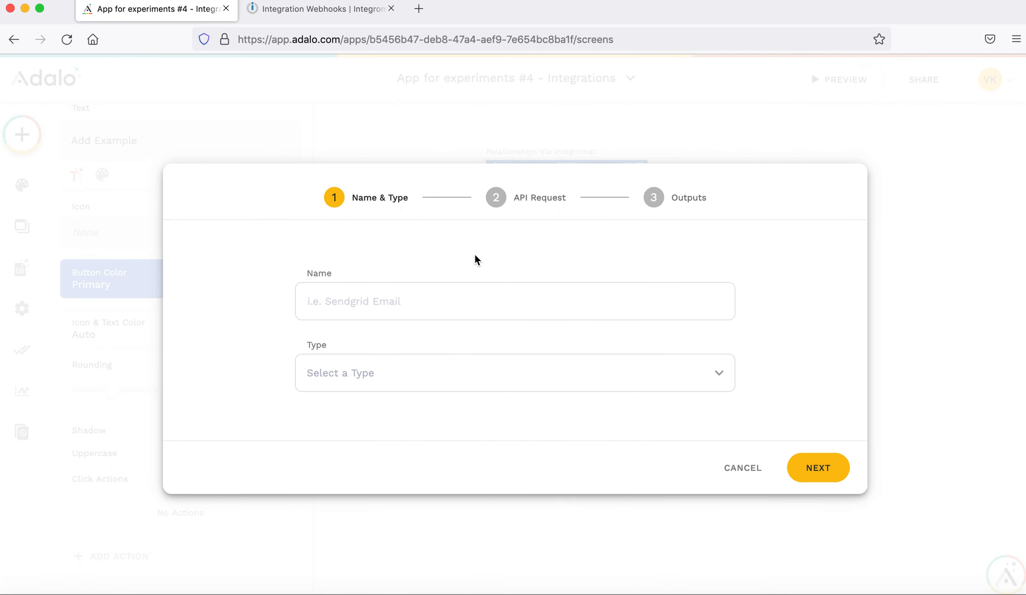
text(Examples Connecti)
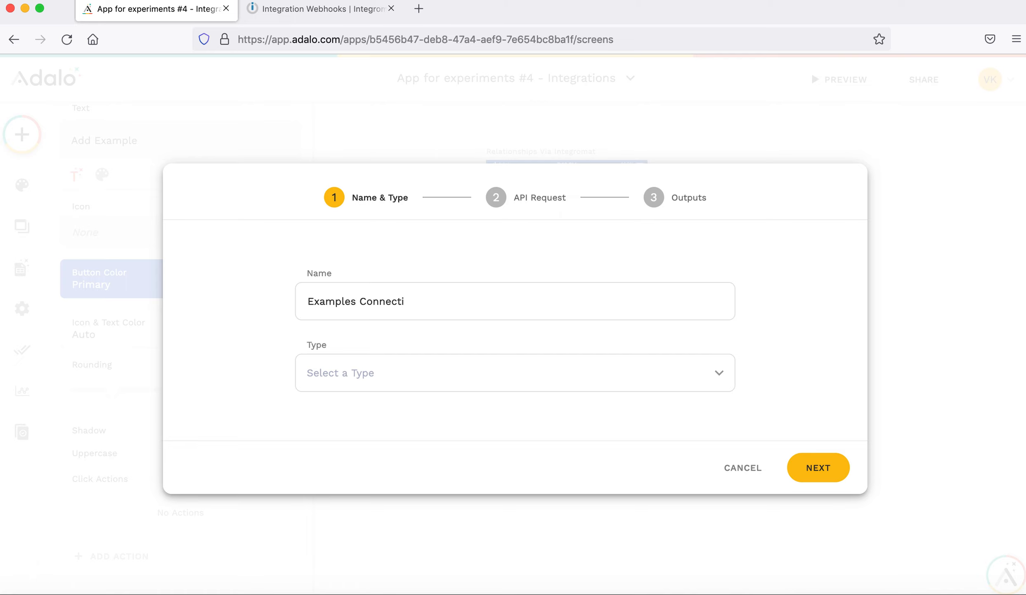
text(Integrom)
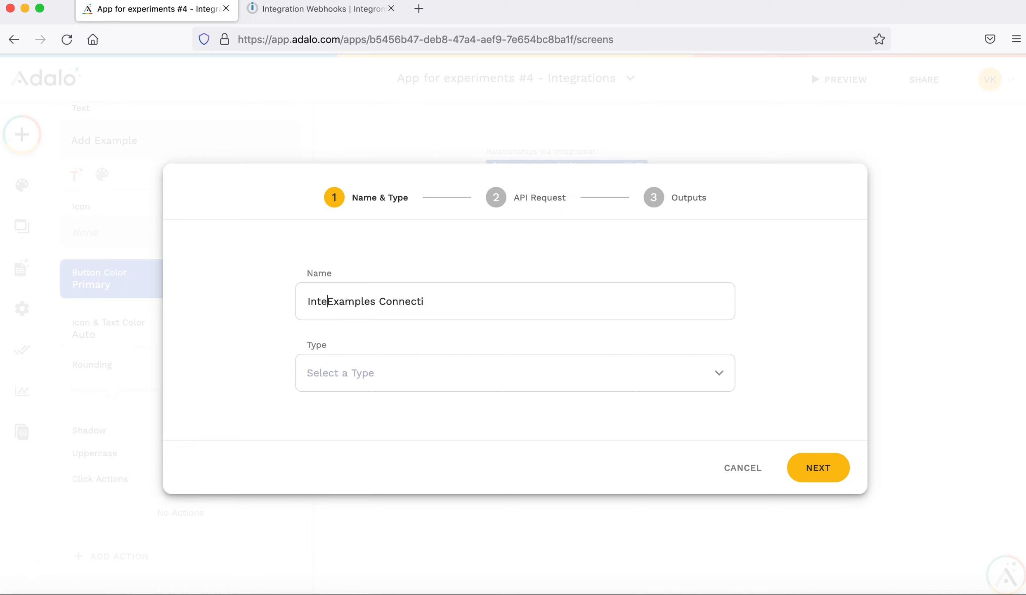
text(at)
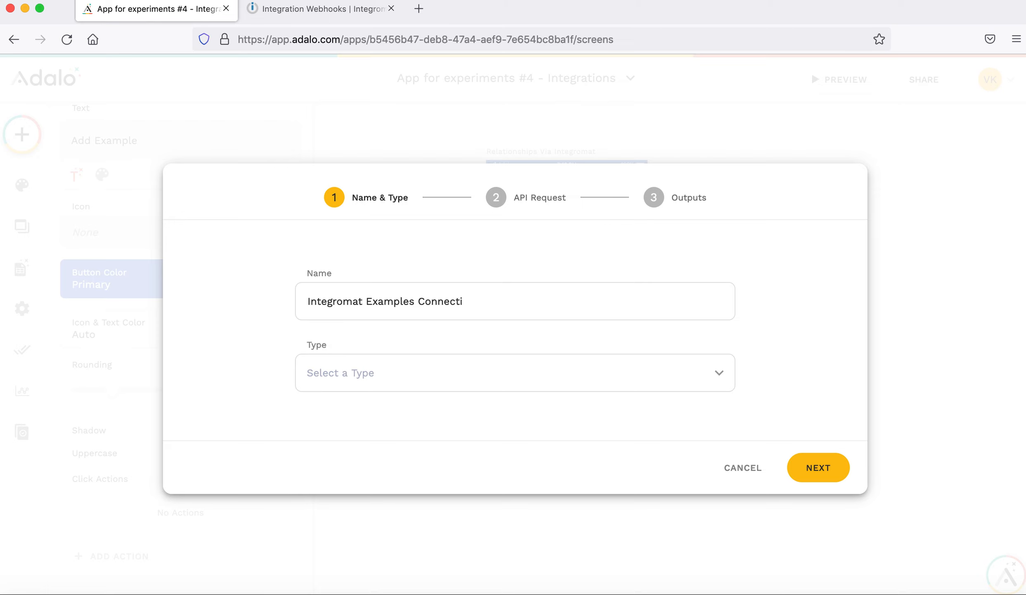
Make it a Create action with the webhook address as base URL and method POST.
click(427, 373)
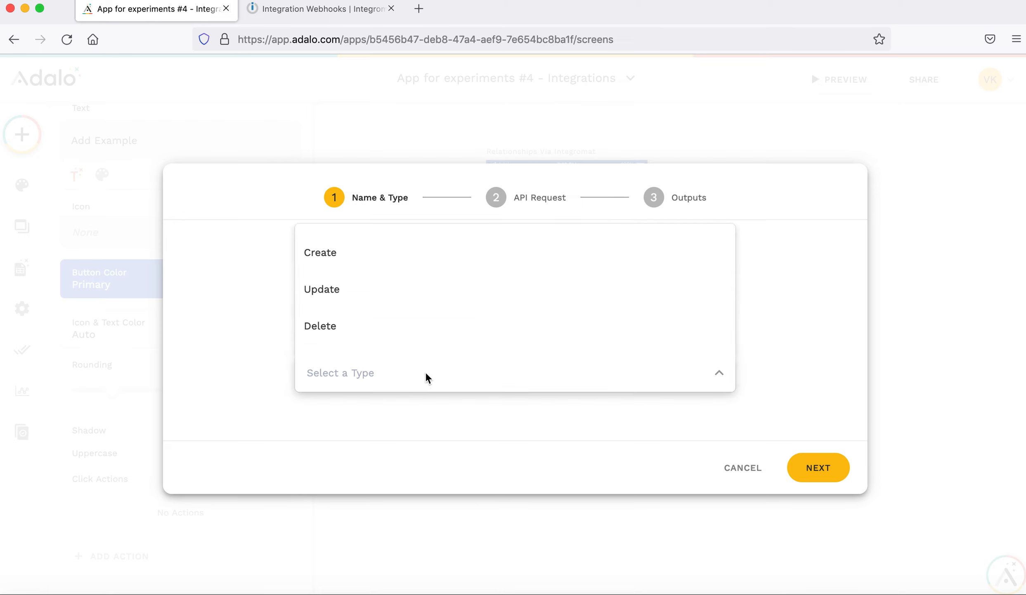
click(353, 261)
click(816, 478)
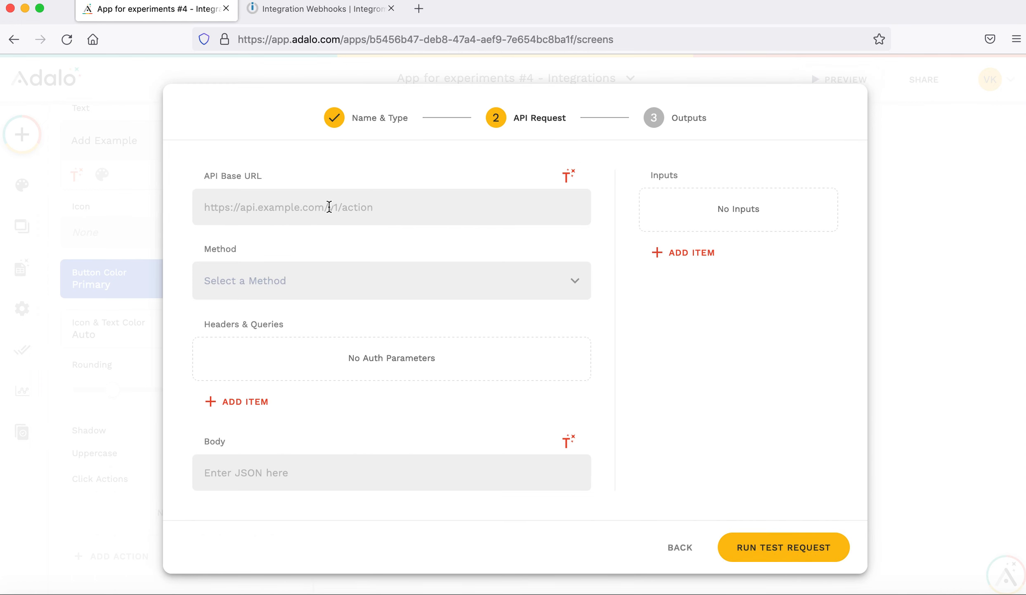
click(330, 206)
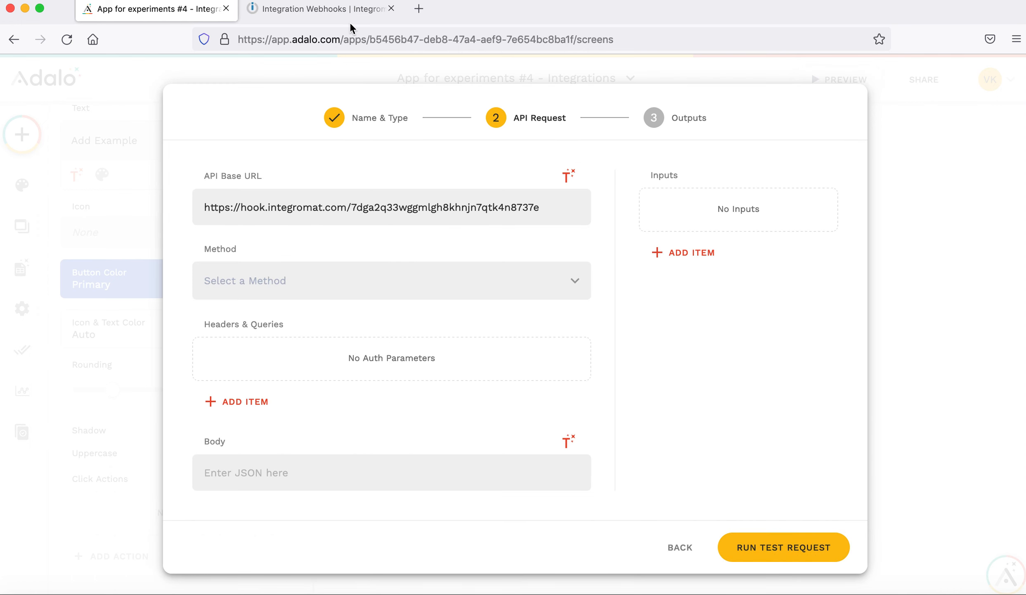
click(309, 285)
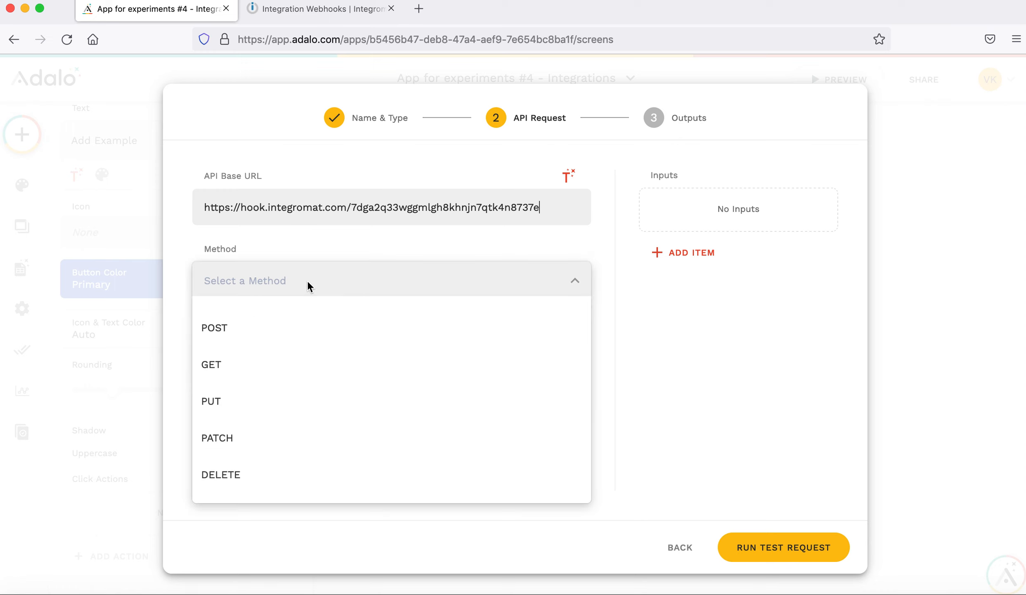
click(271, 330)
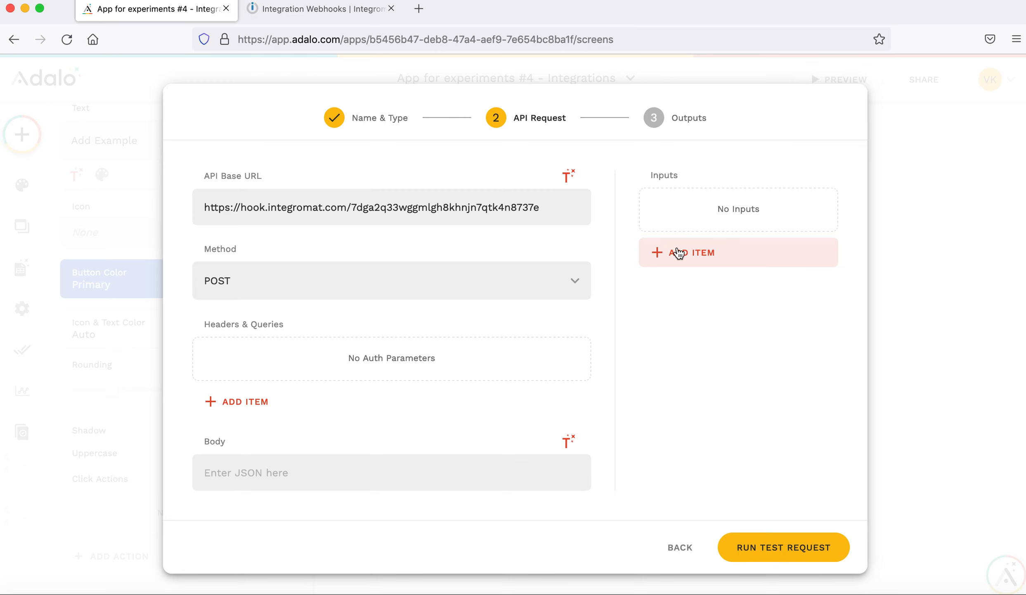
Add a Text input named email to the custom action, with a sample email address.
click(678, 253)
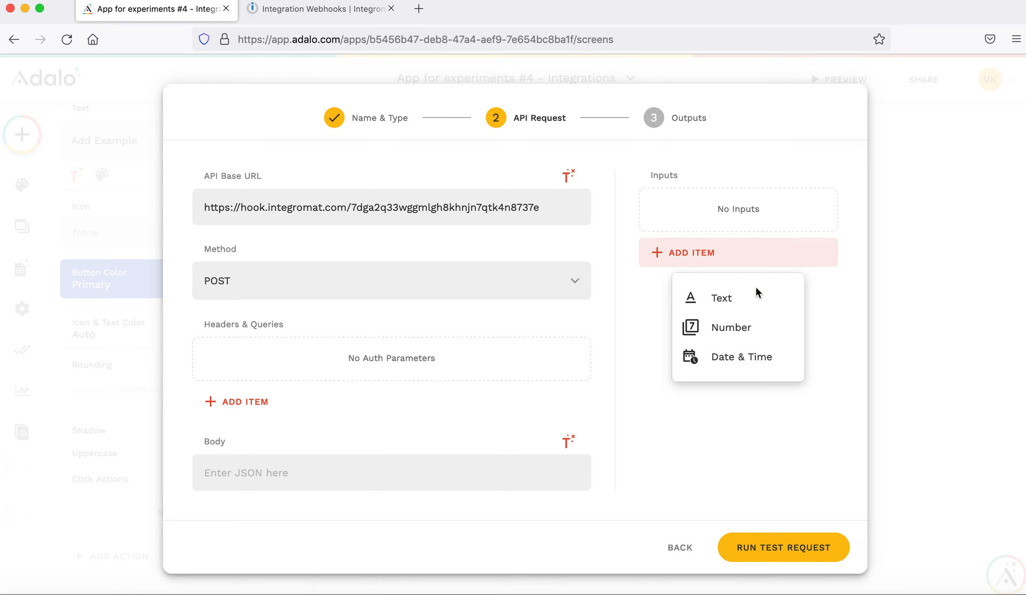
click(715, 298)
triple_click(703, 326)
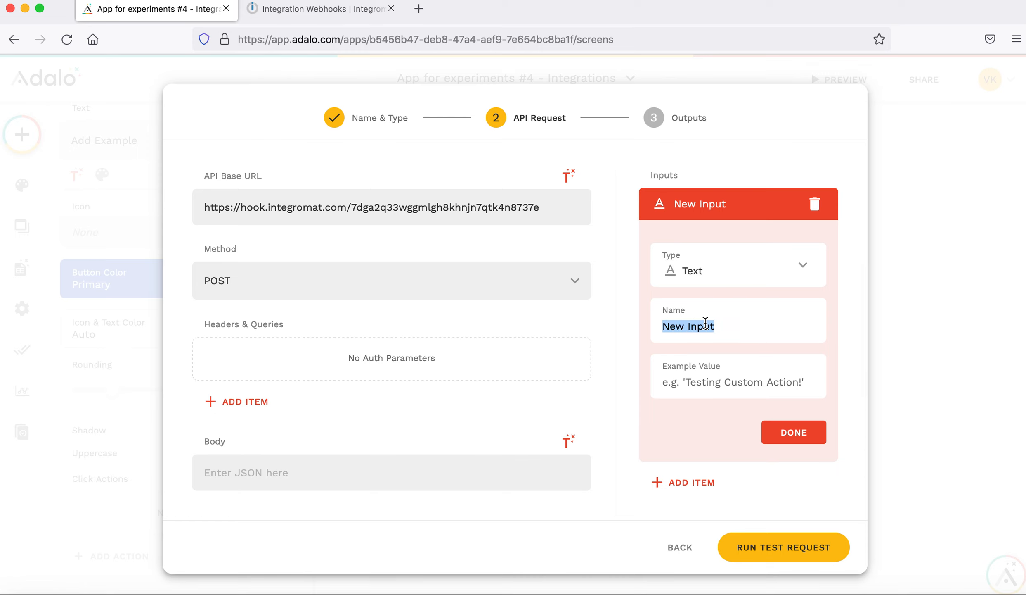
text(email)
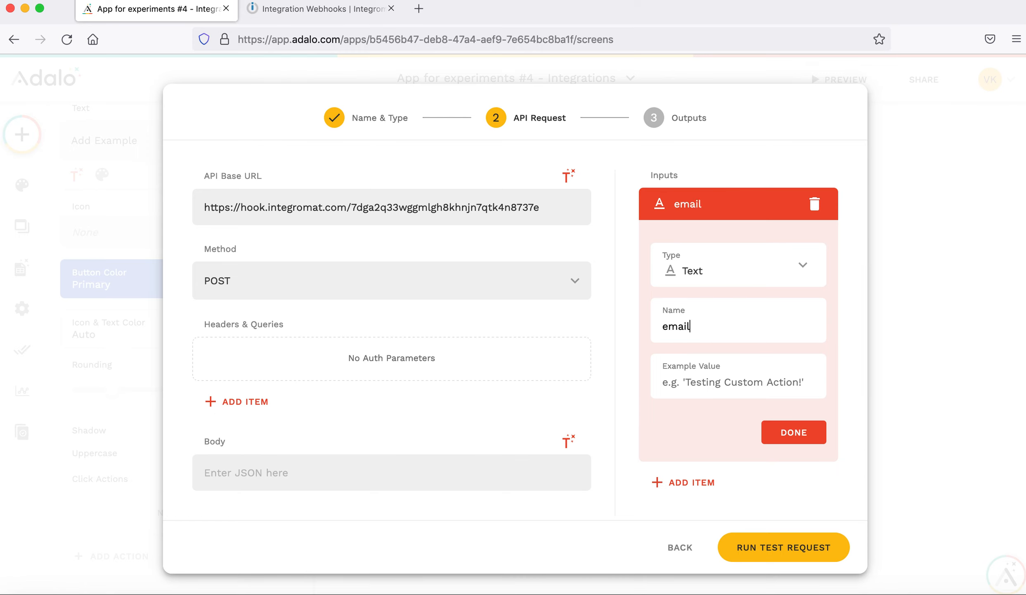
click(705, 381)
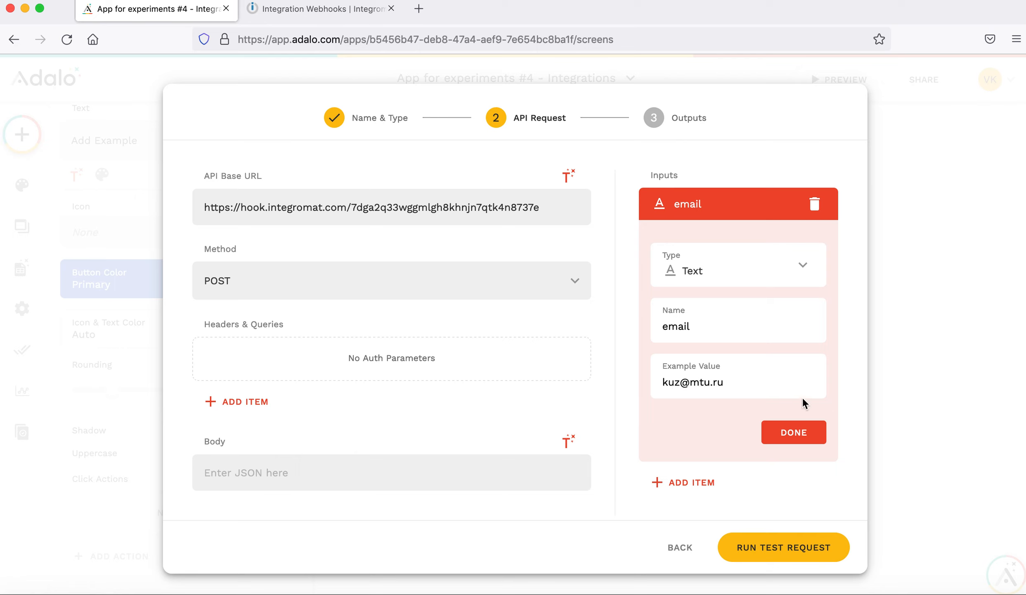
click(785, 432)
Set the body to {"email":"<email input>"}, run a successful test request, and save the action.
click(333, 472)
text({)
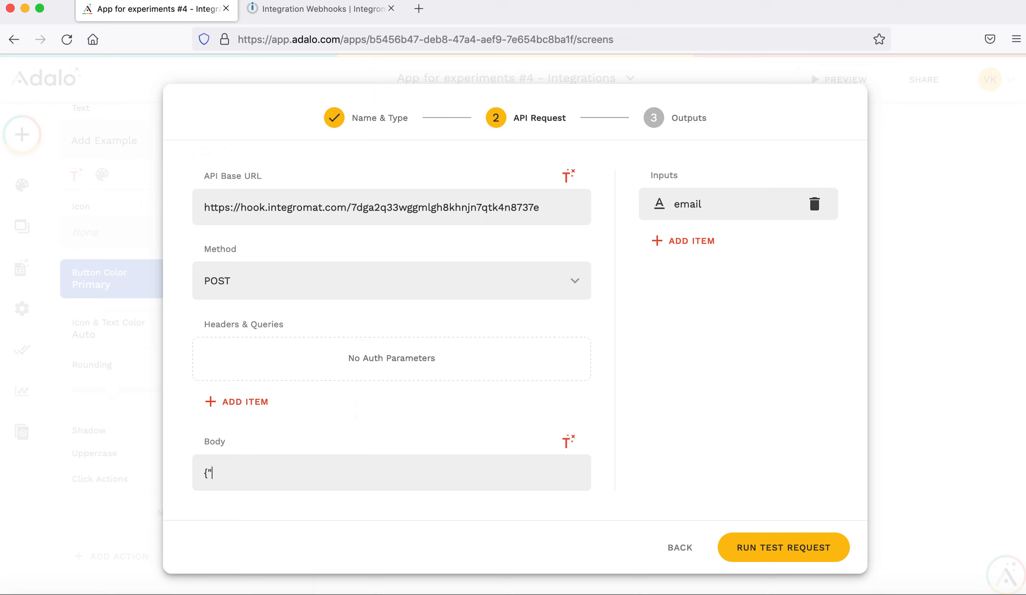
text("email":")
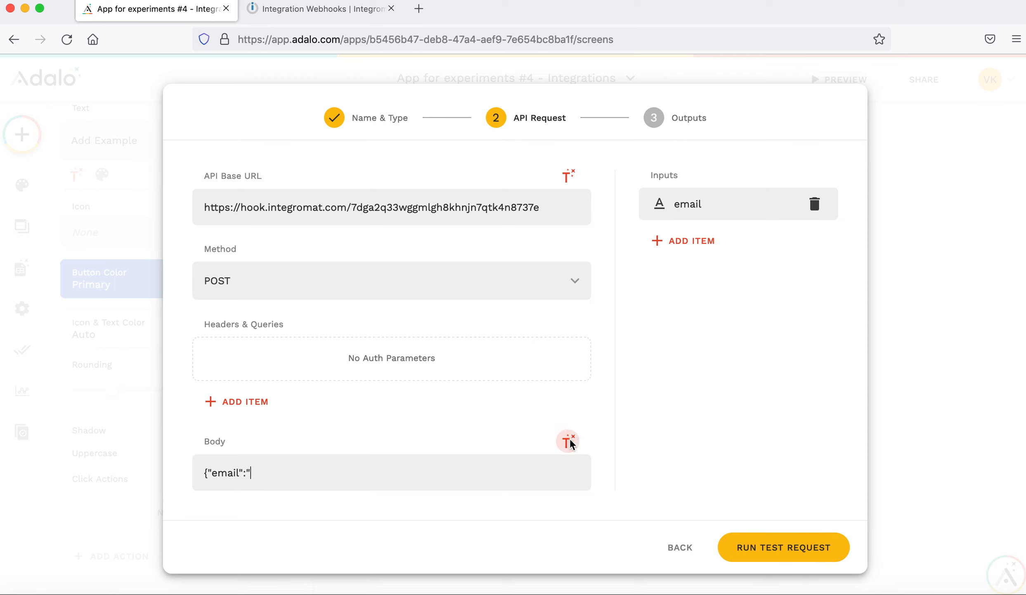
click(568, 441)
click(534, 401)
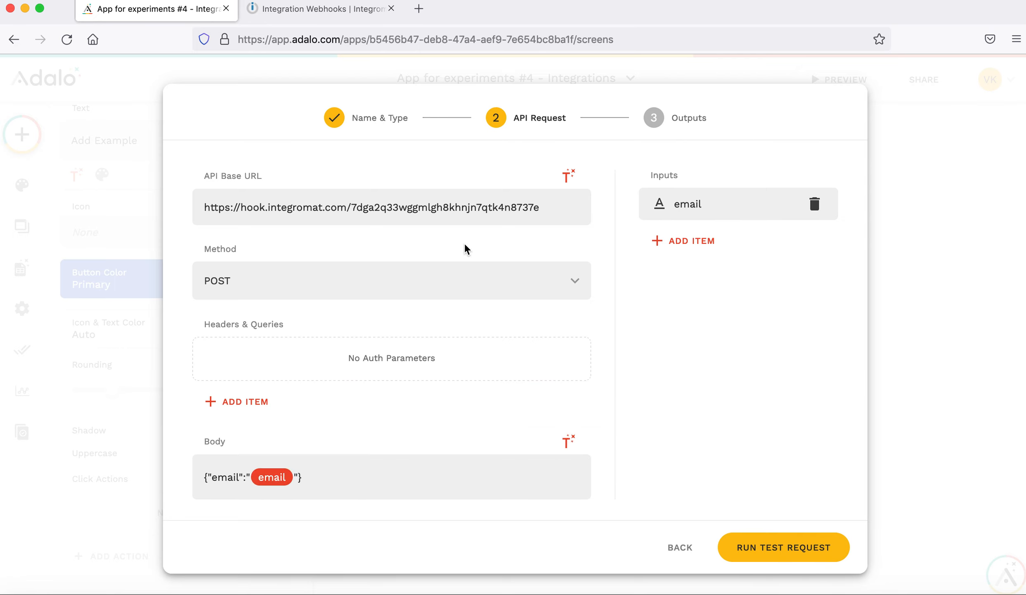
scroll(394, 347, down, 1)
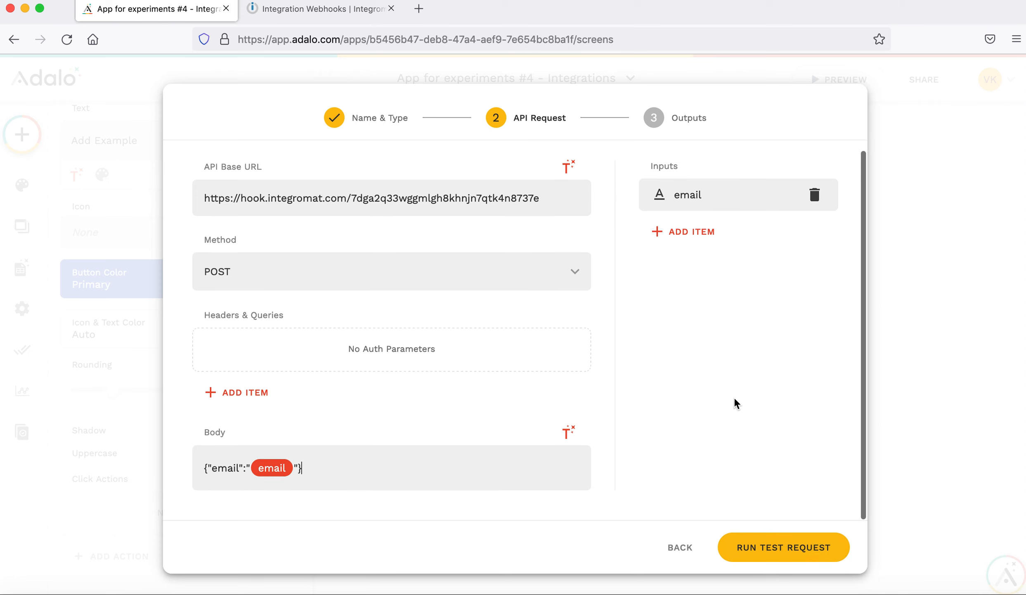
click(782, 551)
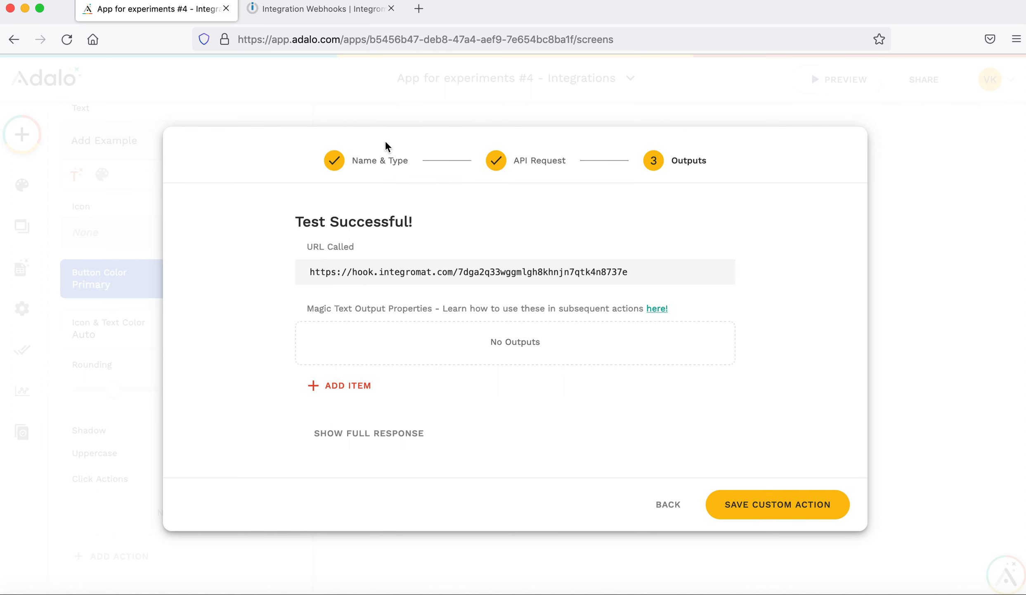
click(752, 507)
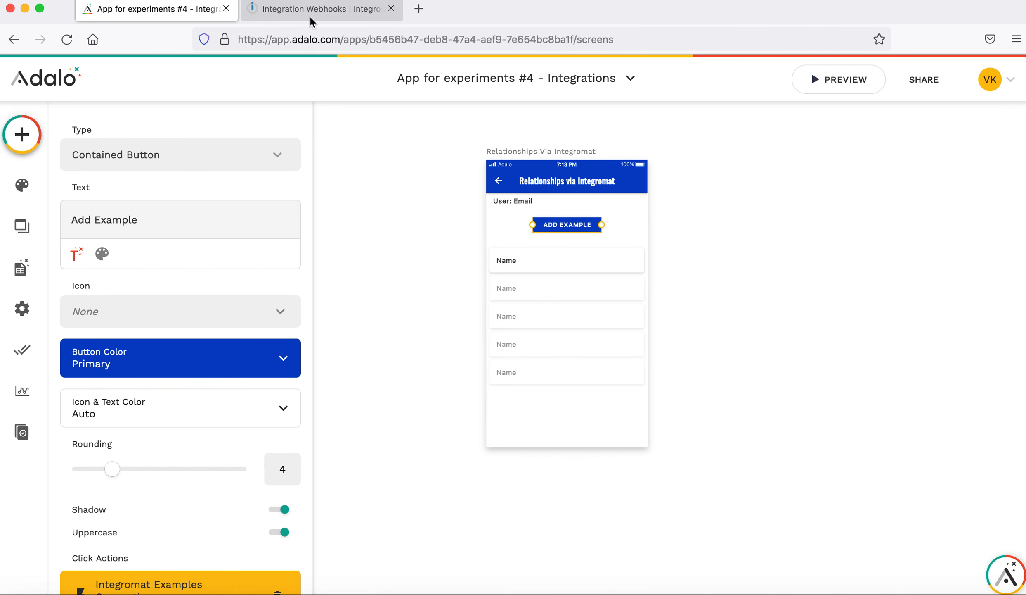
click(277, 15)
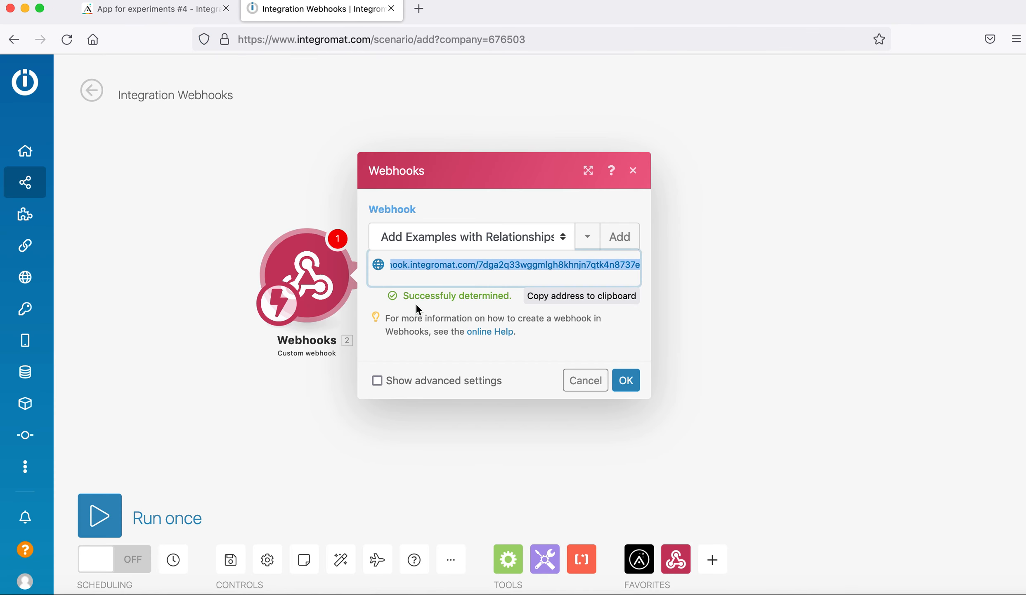
Confirm the webhook, add an Adalo List Records module after it, then show Adalo's database collections.
click(427, 301)
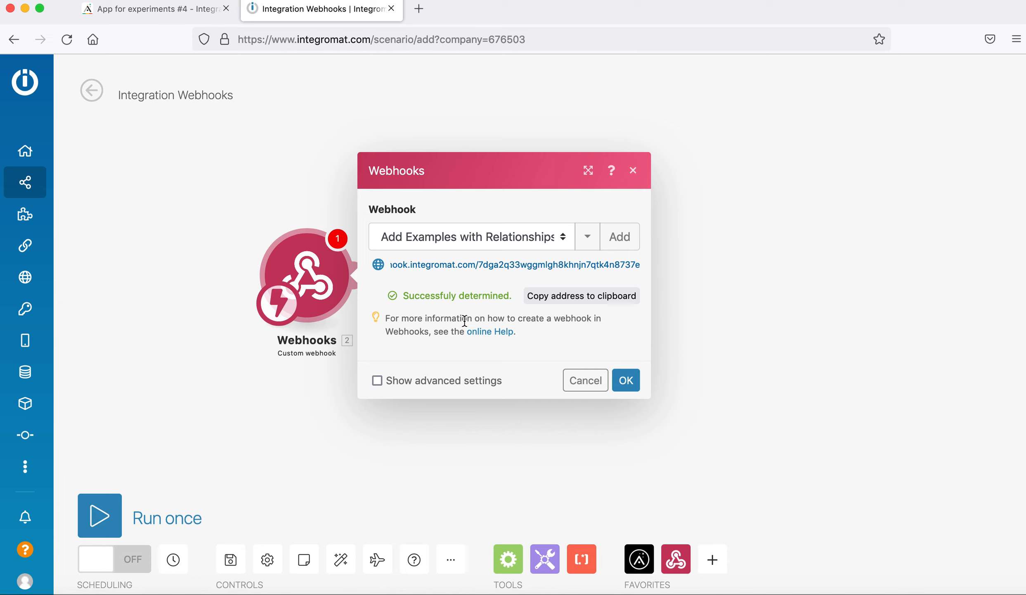
click(627, 380)
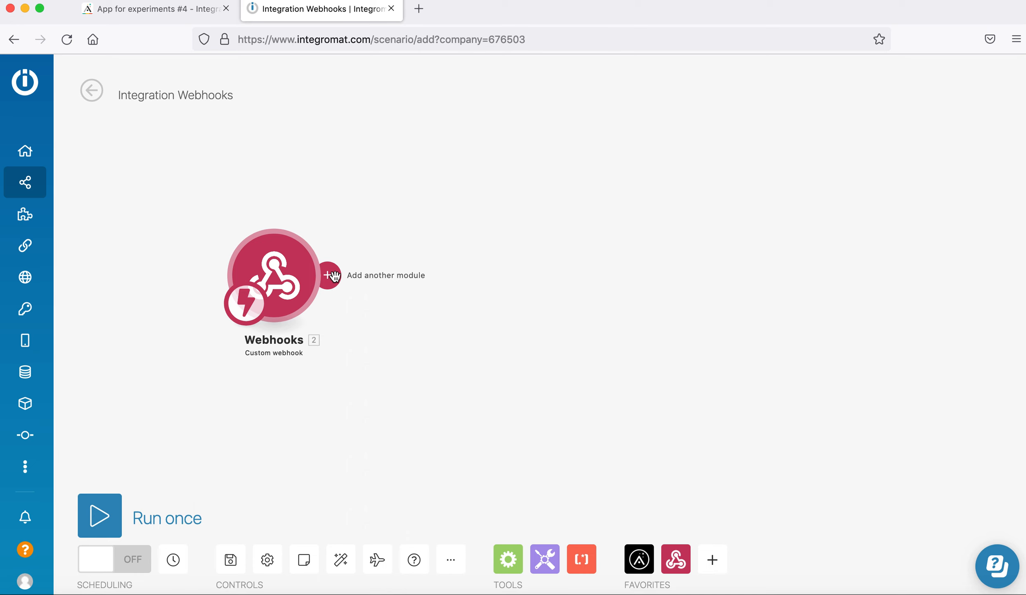
click(334, 276)
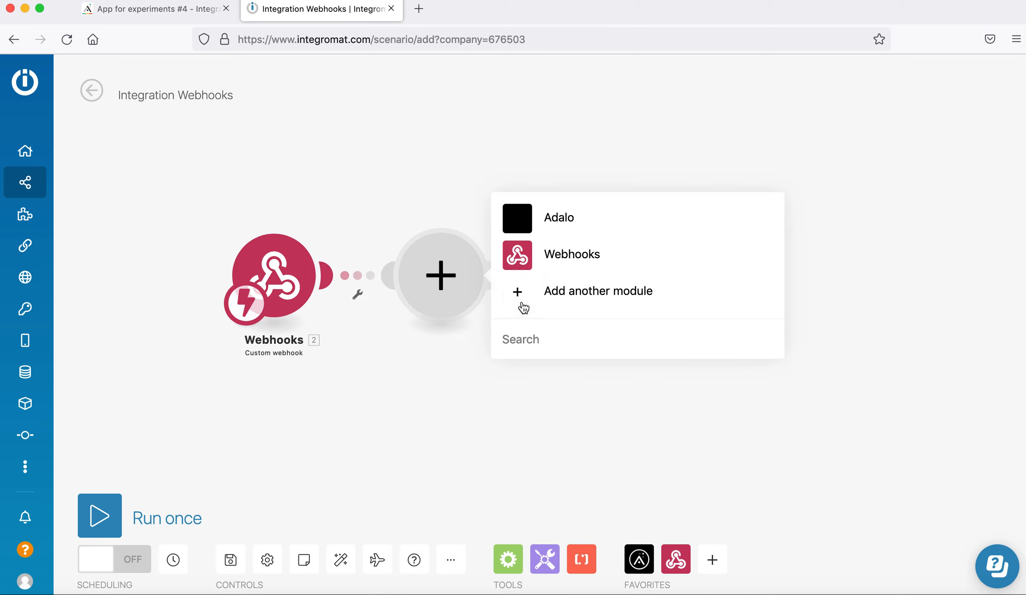
click(557, 214)
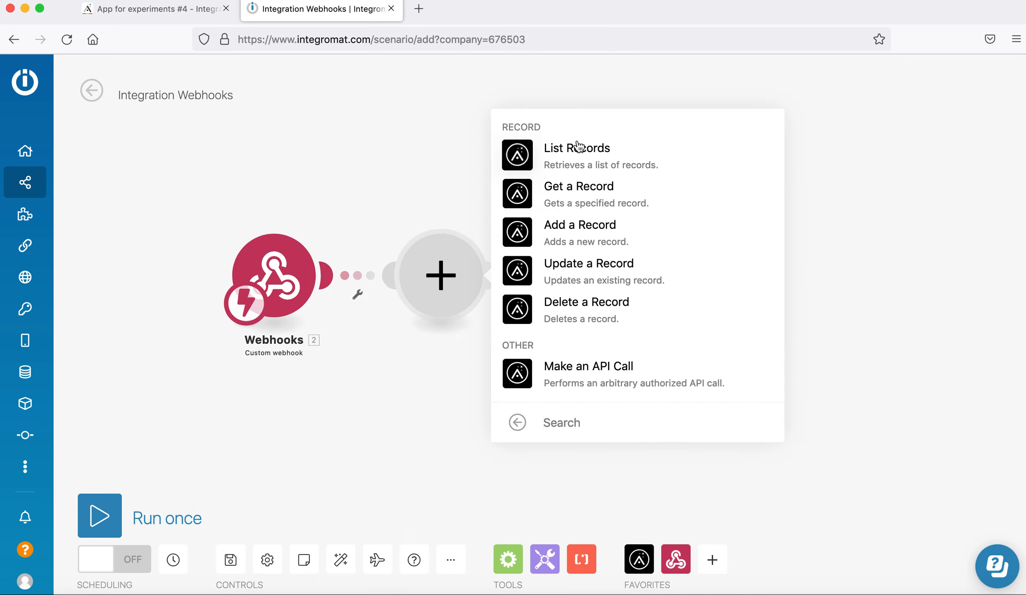
click(583, 163)
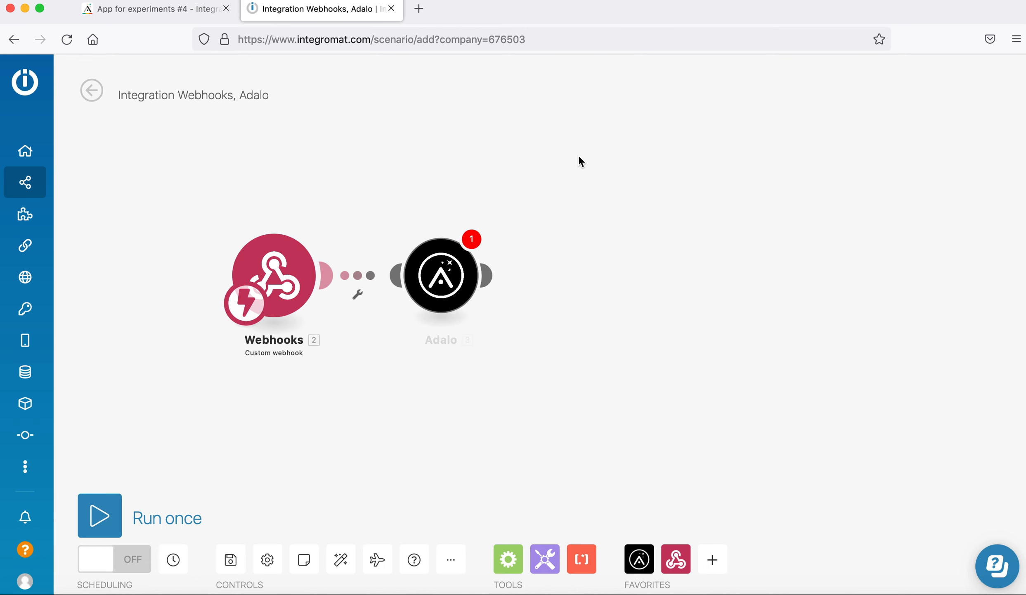
click(119, 10)
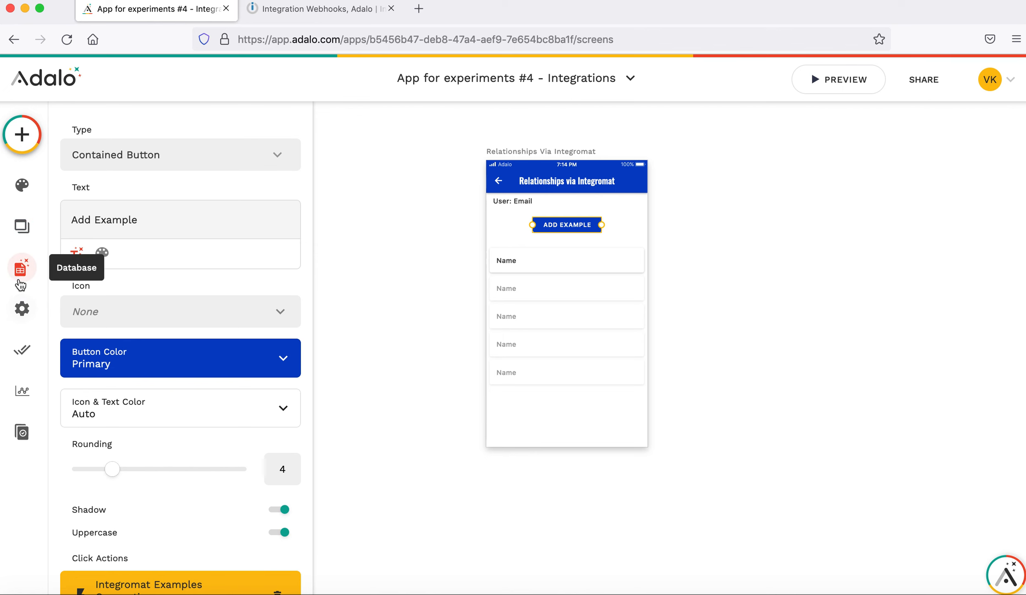
click(20, 268)
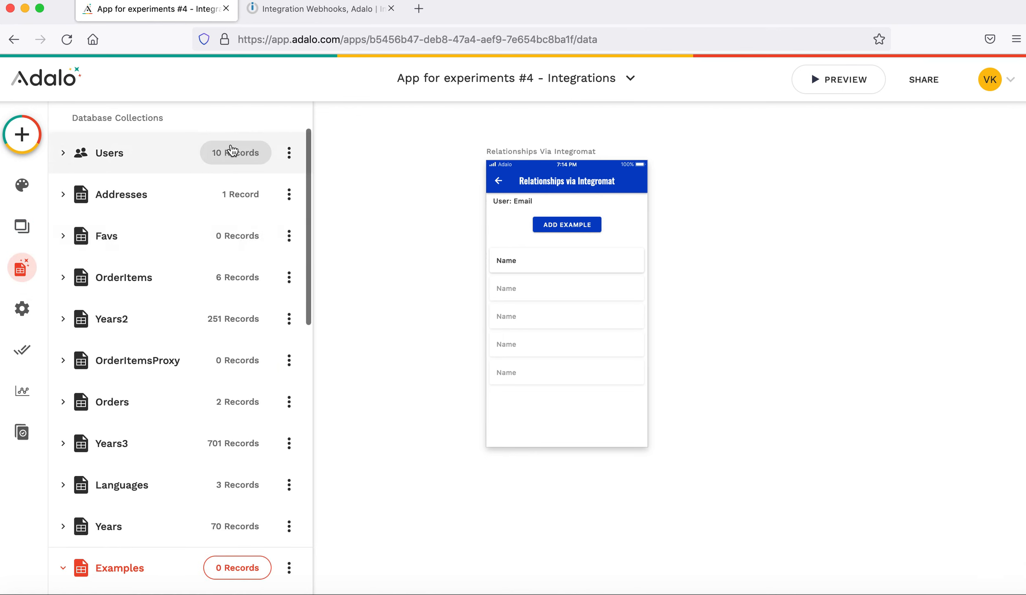
Open the Users collection's API Documentation and copy the Bearer API key from the curl sample.
click(289, 159)
click(290, 226)
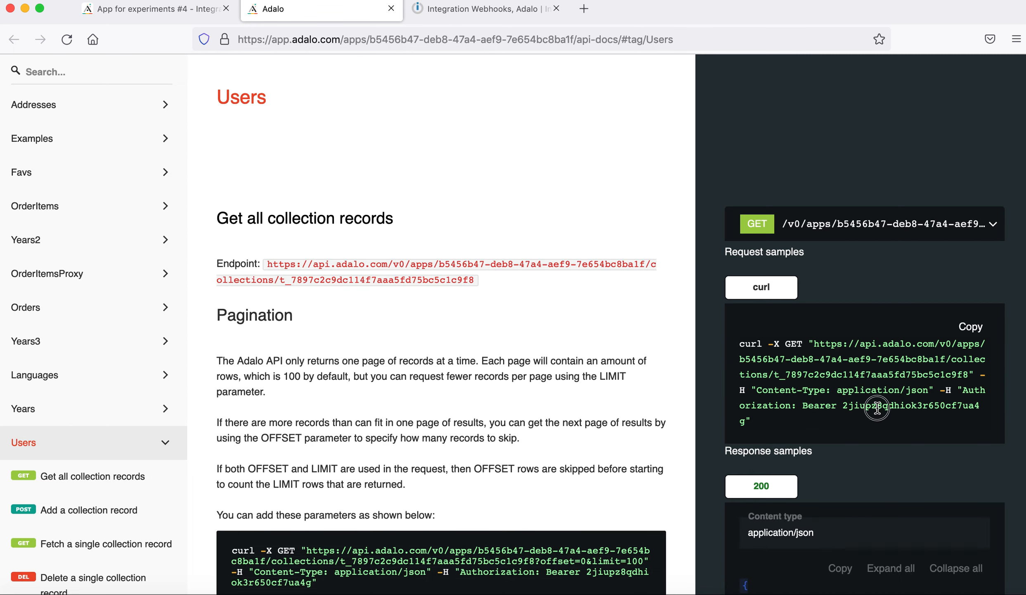
double_click(910, 406)
drag(843, 407, 746, 422)
key(super+c)
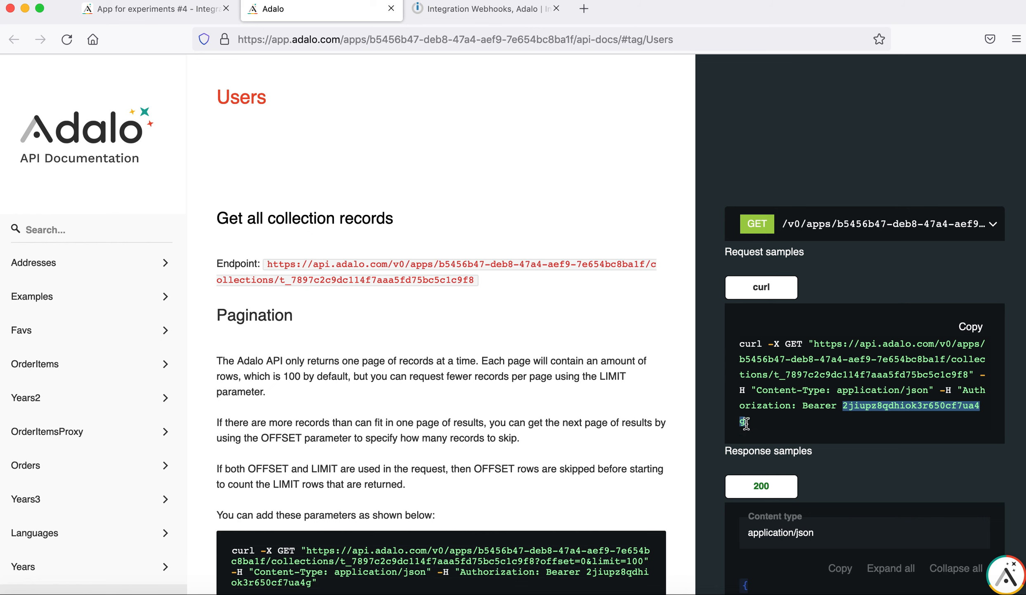
click(469, 14)
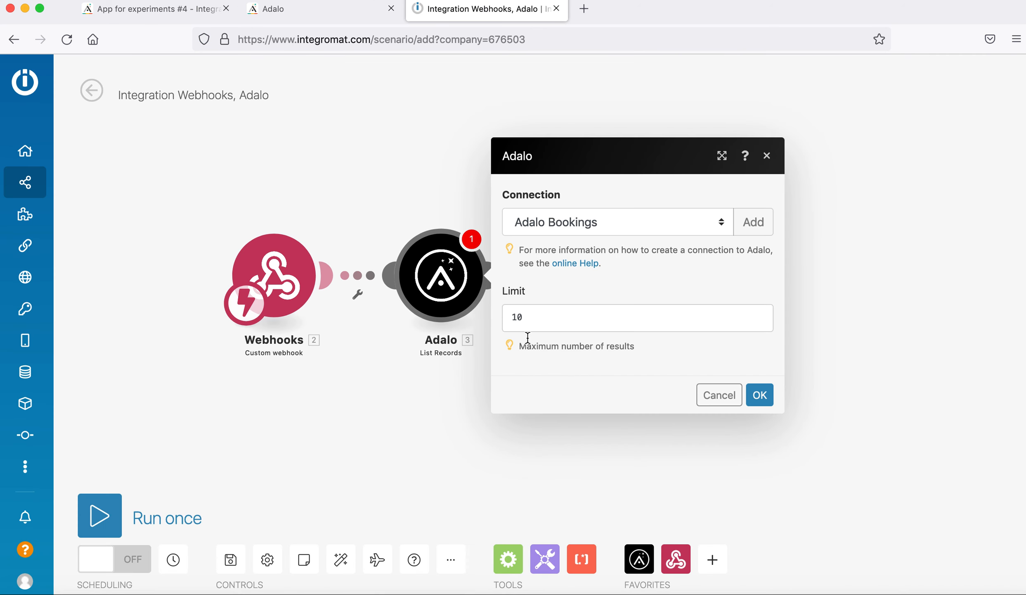
Create a new Adalo connection named 'Adalo Integrations Users' and paste in the API key.
click(744, 226)
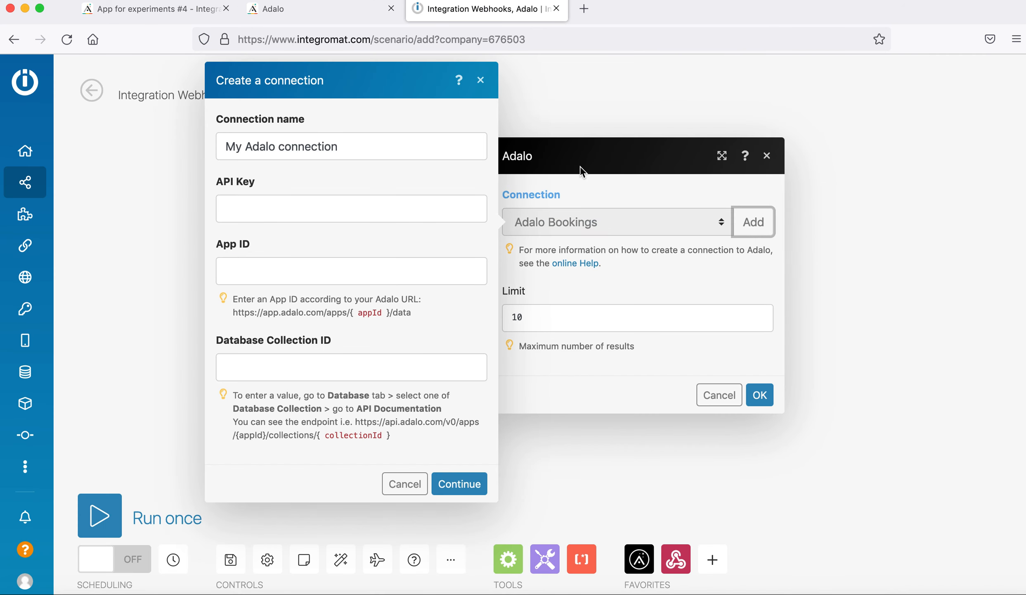
double_click(245, 158)
triple_click(244, 157)
text(Ada)
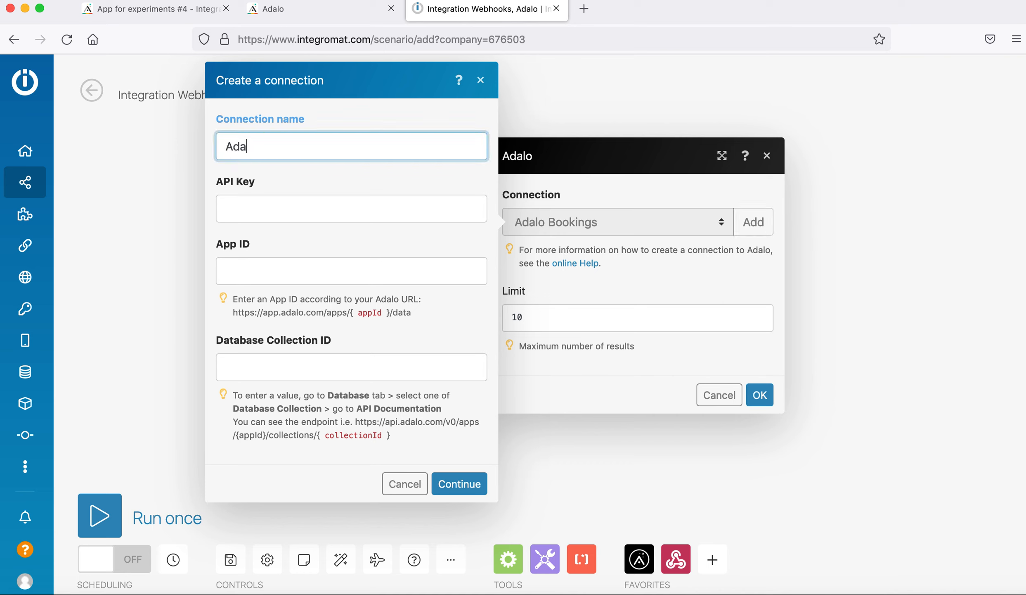
text(lo Integrations Usder)
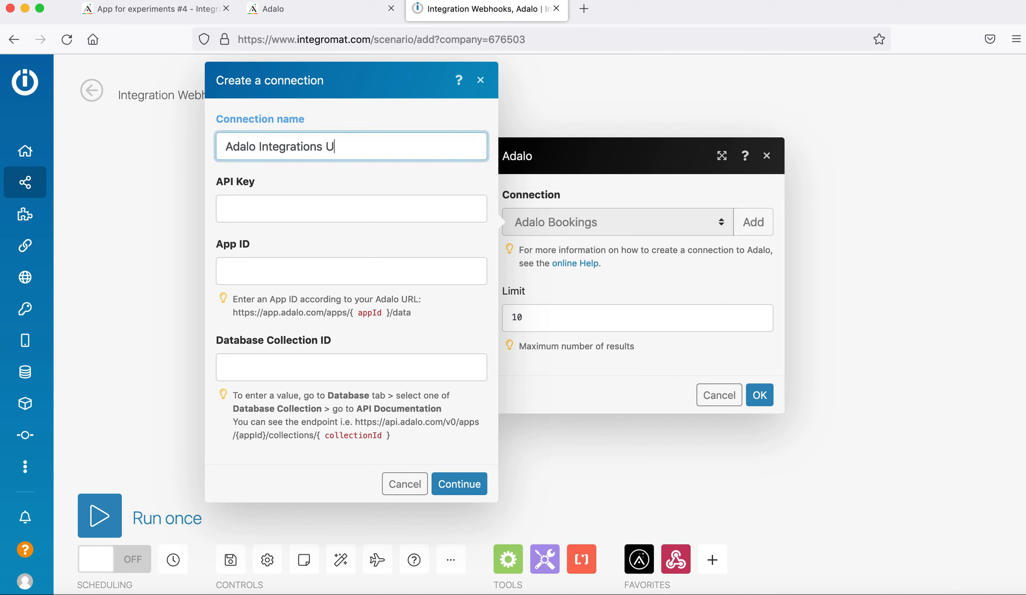
key(BackSpace)
key(BackSpace)
key(BackSpace)
text(es)
key(Tab)
key(super+v)
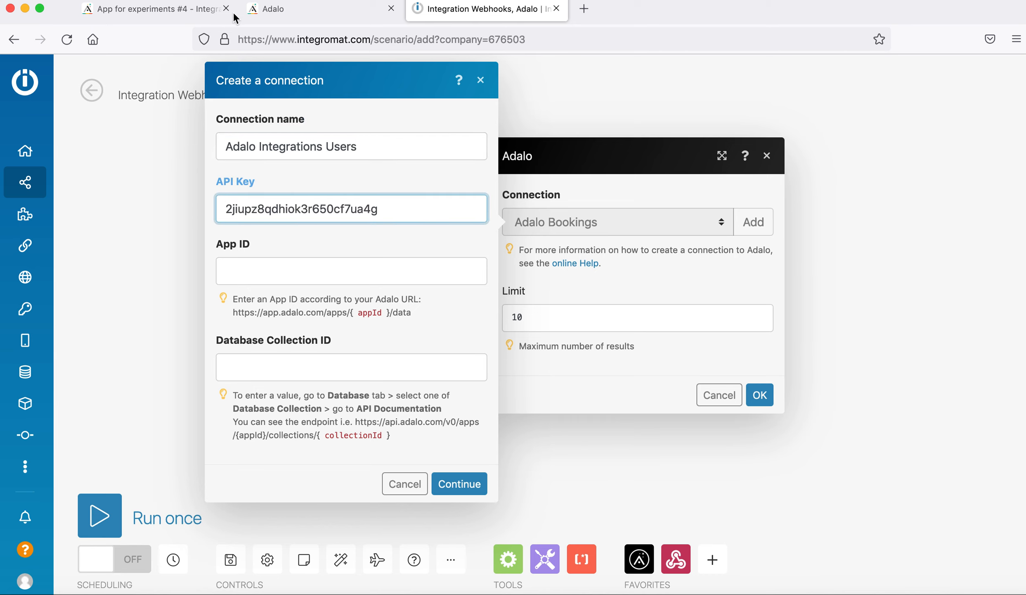
Copy the App ID and Users collection ID from the API docs into the connection, then create it.
click(179, 13)
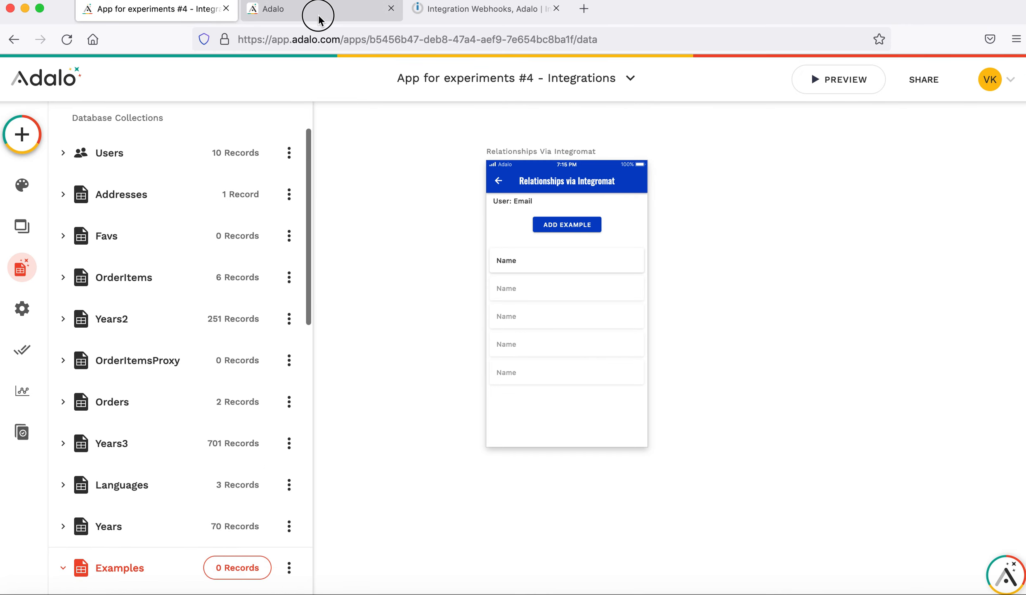
click(318, 13)
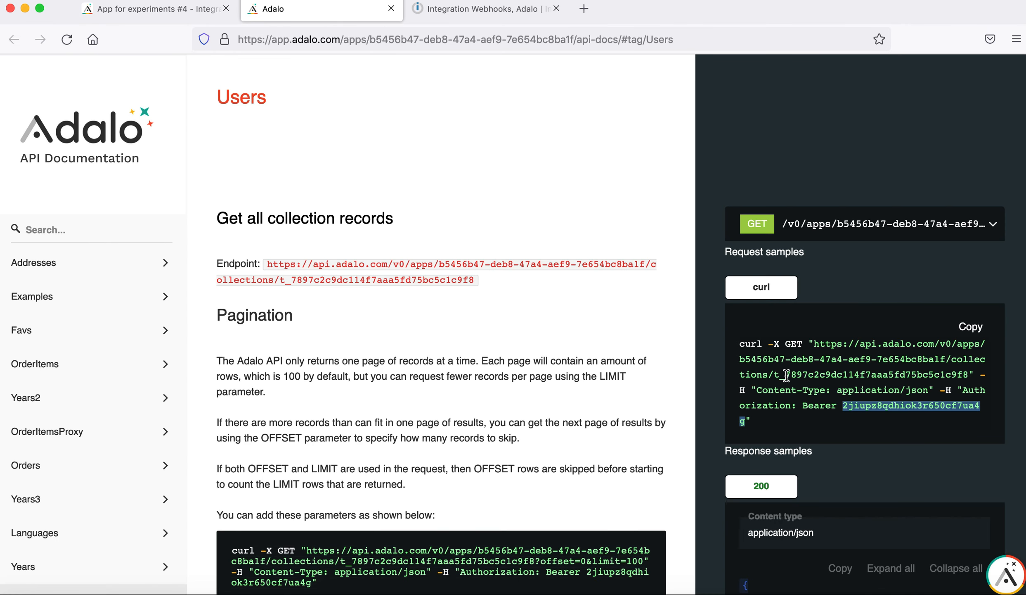
drag(946, 358, 741, 360)
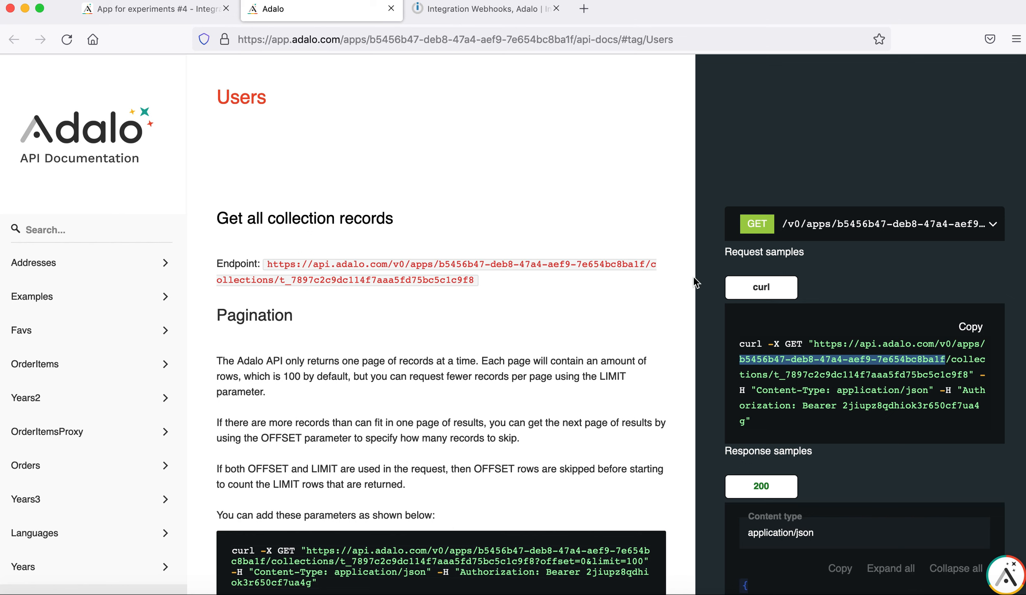
click(466, 10)
click(286, 271)
text(b5456b47-deb8-47a4-aef9-7e654bc8ba1f)
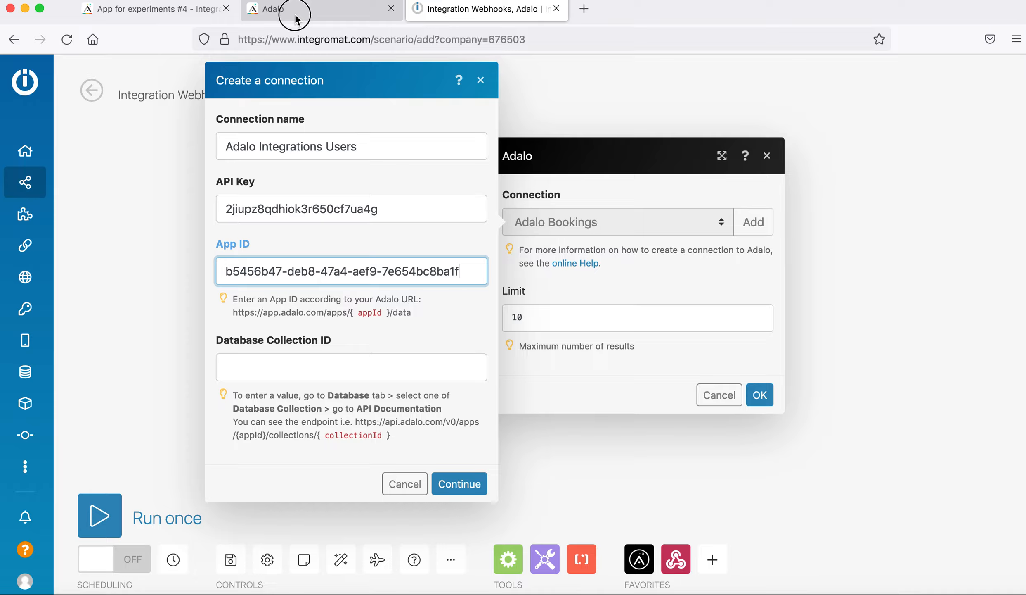
click(298, 12)
double_click(838, 374)
key(super+c)
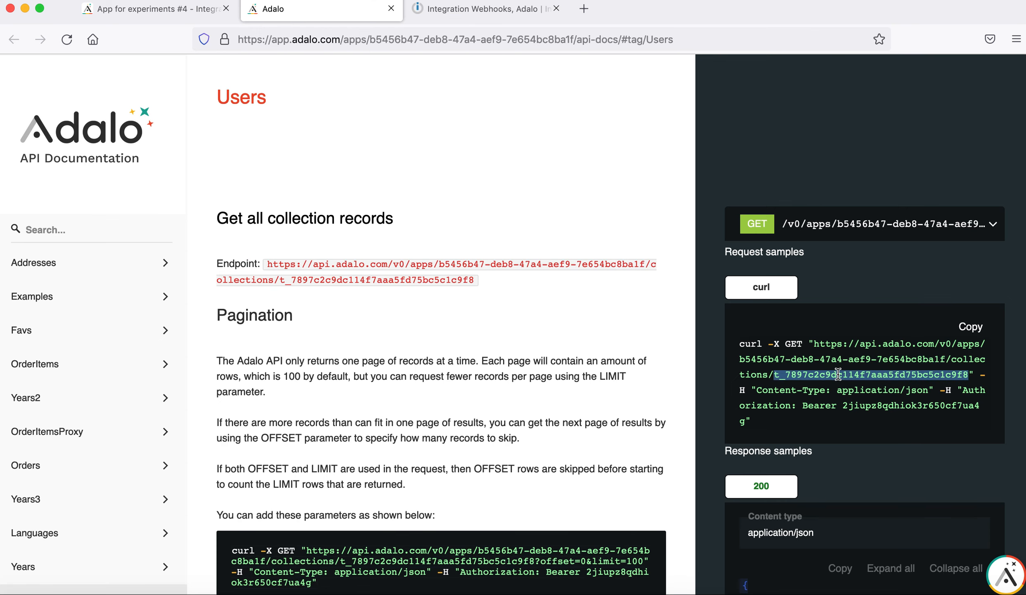
click(483, 9)
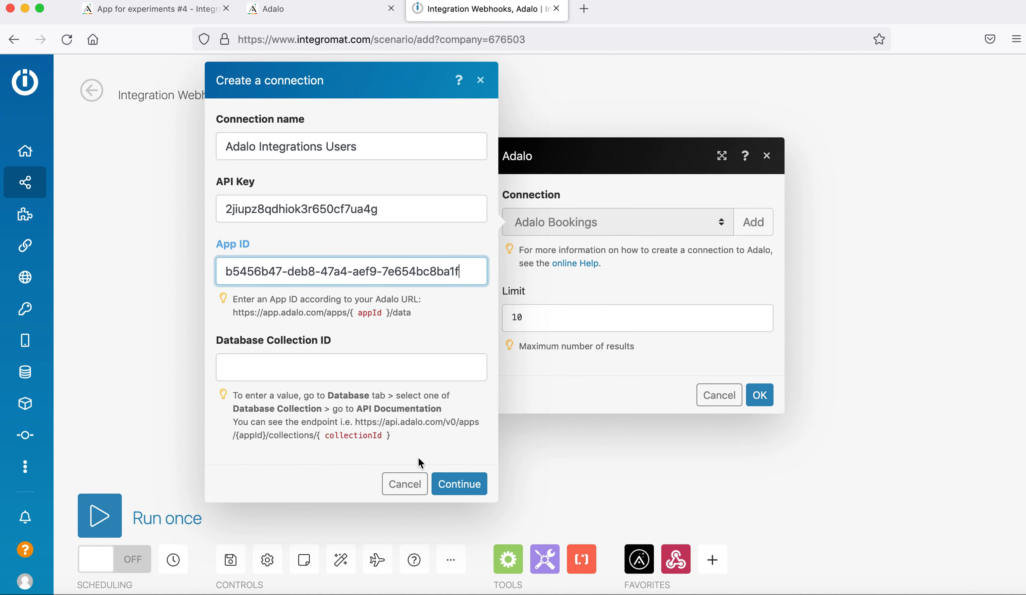
click(315, 366)
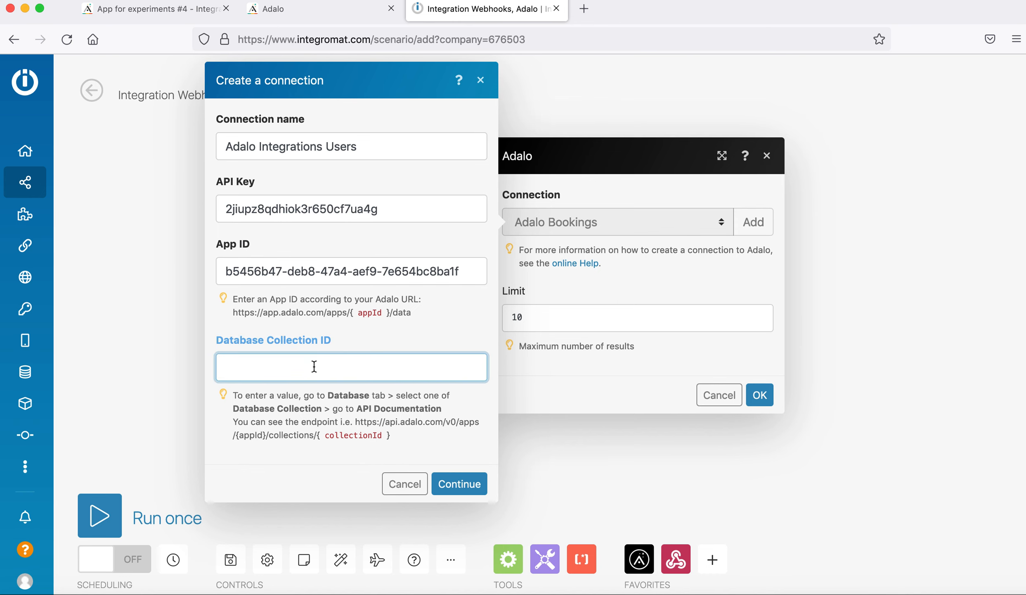
key(super+v)
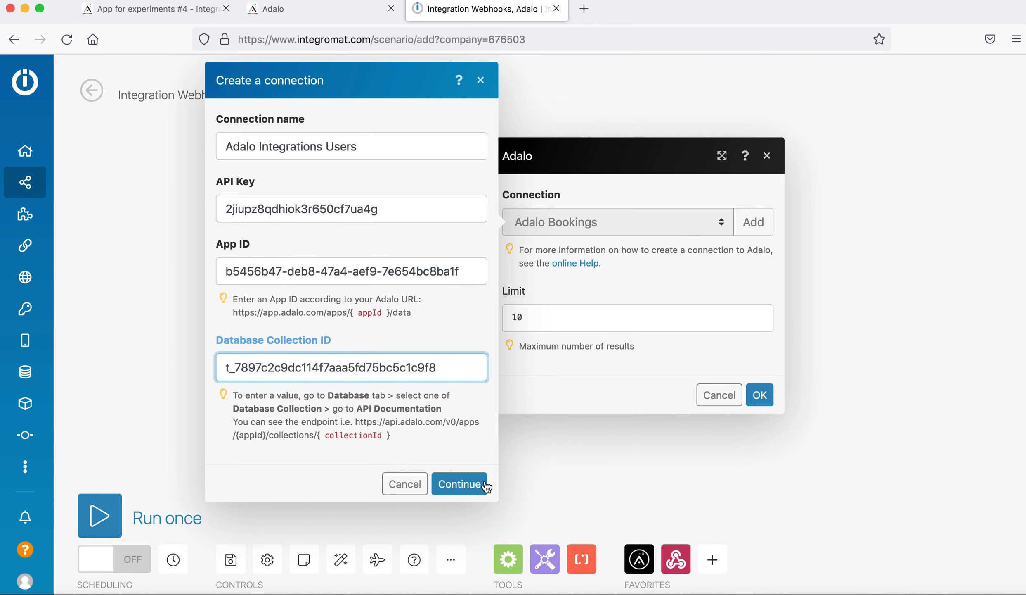
click(475, 493)
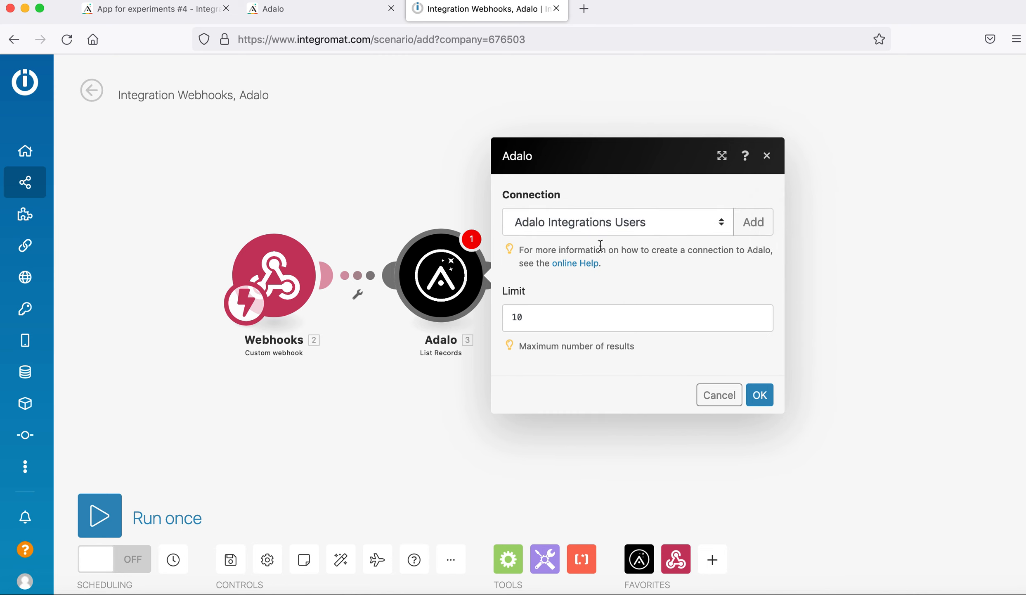
Raise the List Records limit to 10000 and save the module settings.
click(553, 322)
text(000)
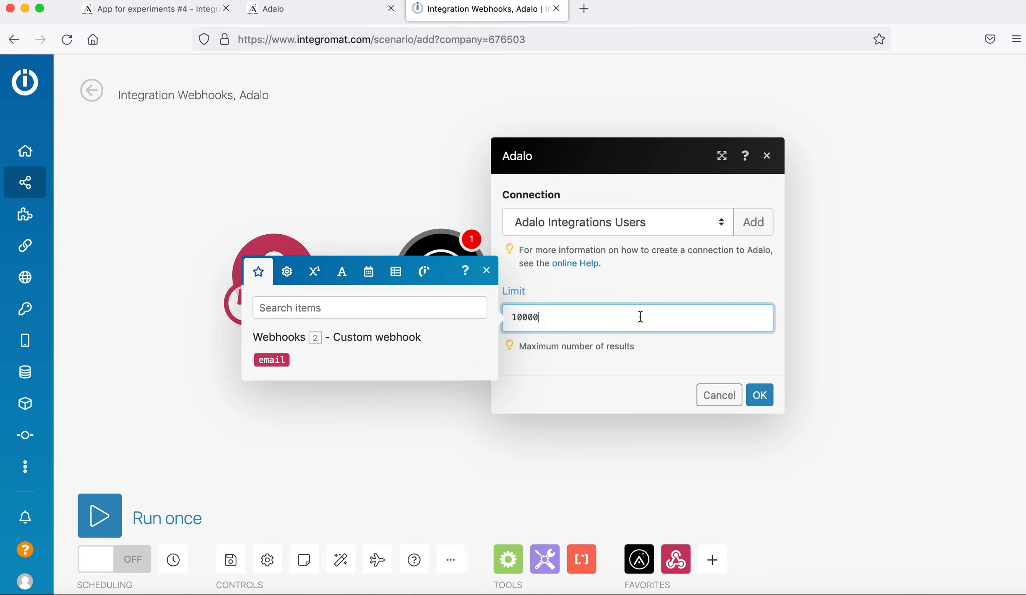
click(759, 395)
click(761, 396)
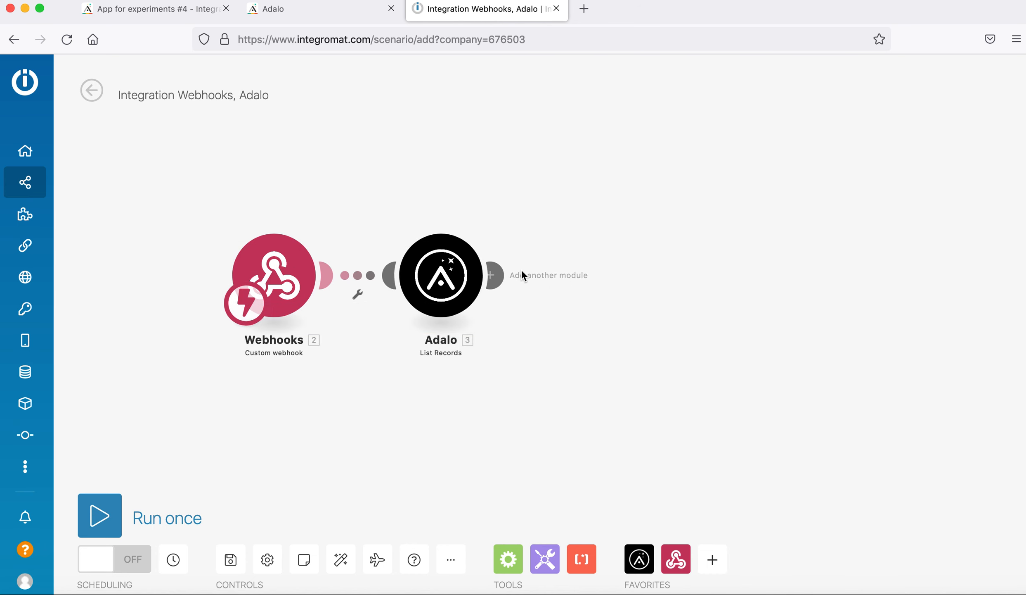
Rename the Adalo List Records module to 'List Users'.
right_click(462, 276)
click(517, 358)
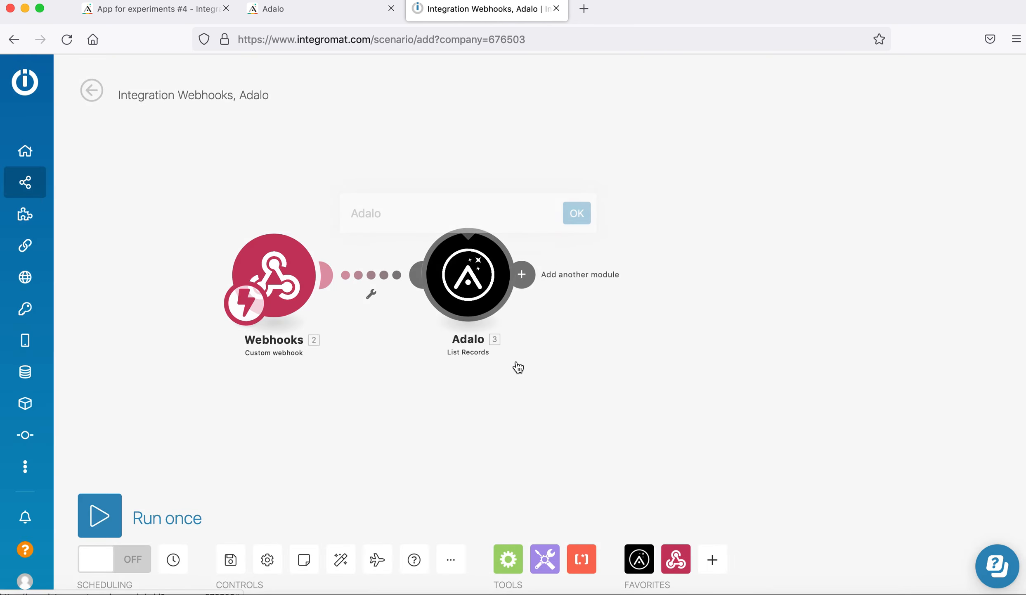
text(Li)
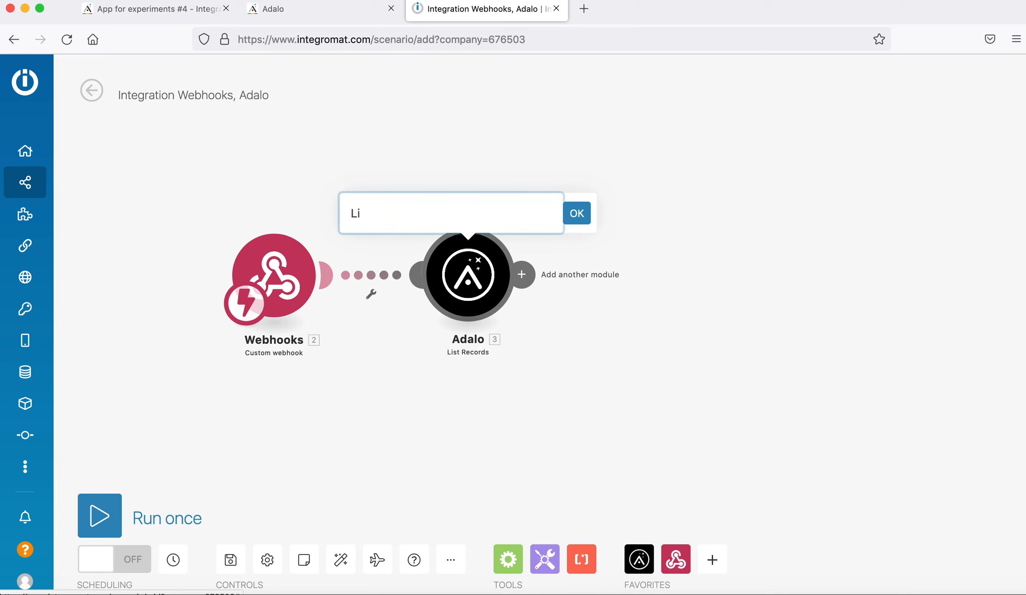
text(st Ua)
key(BackSpace)
text(sers)
click(578, 213)
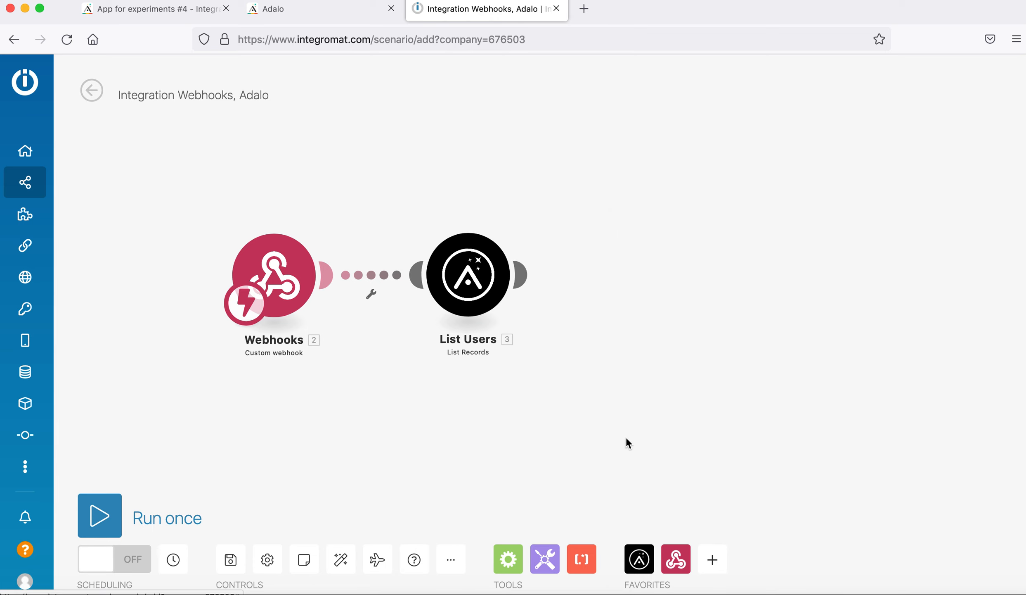
drag(624, 349, 534, 347)
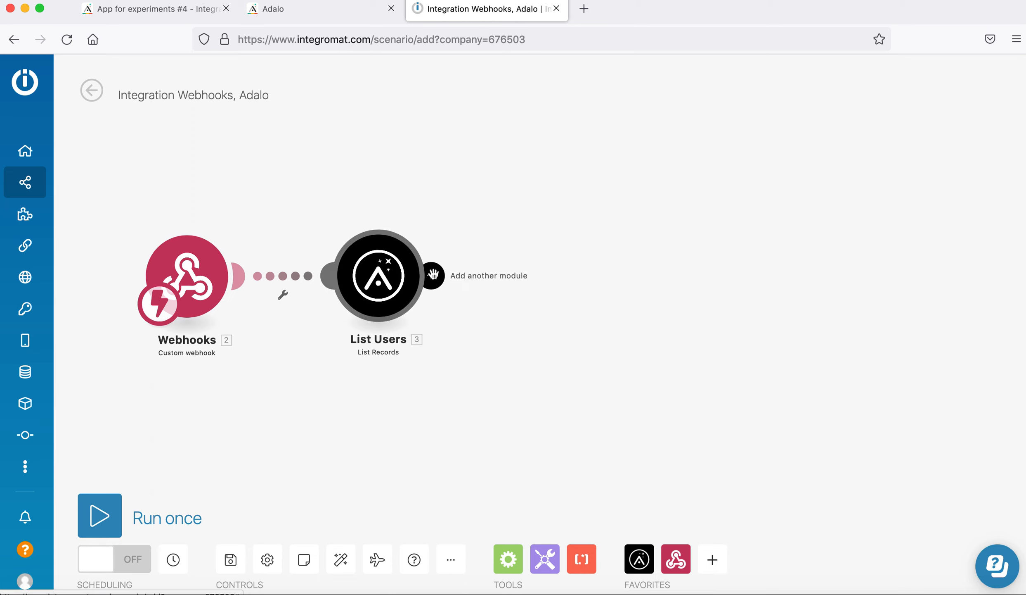
Append an Adalo Add a Record module after List Users and begin adding a new connection.
click(433, 274)
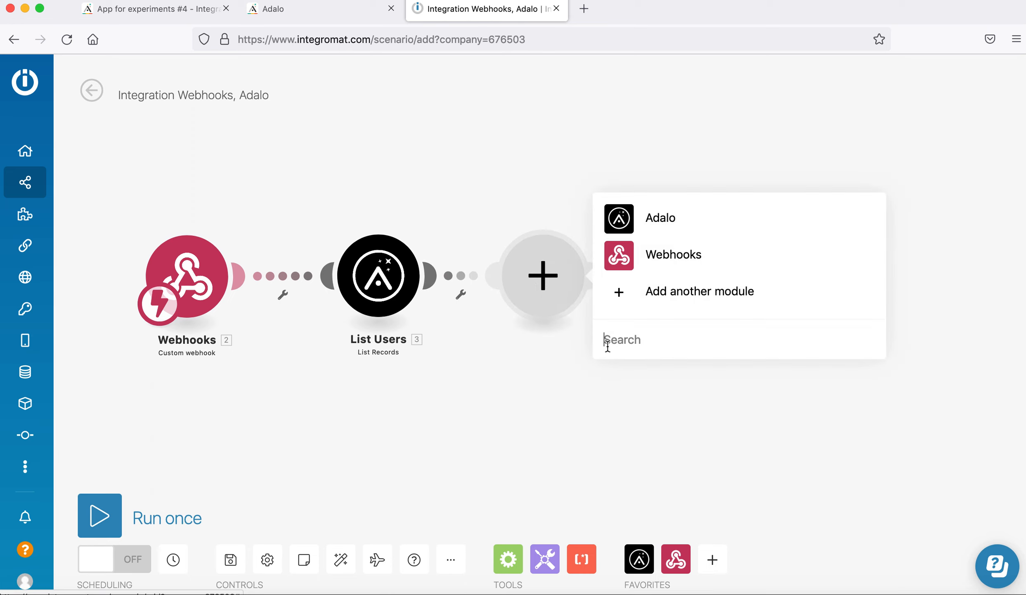
click(657, 223)
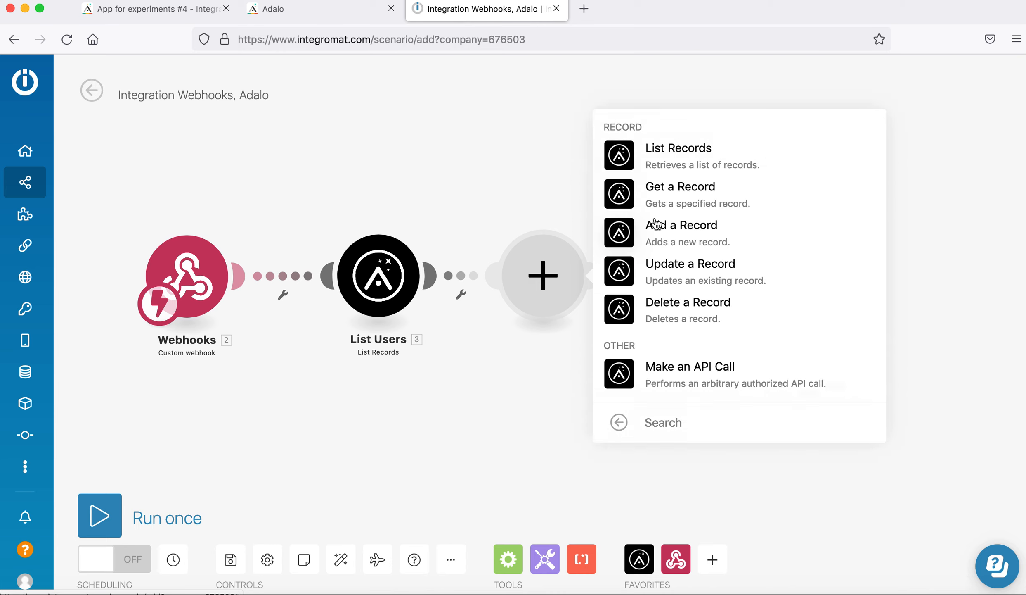
click(653, 233)
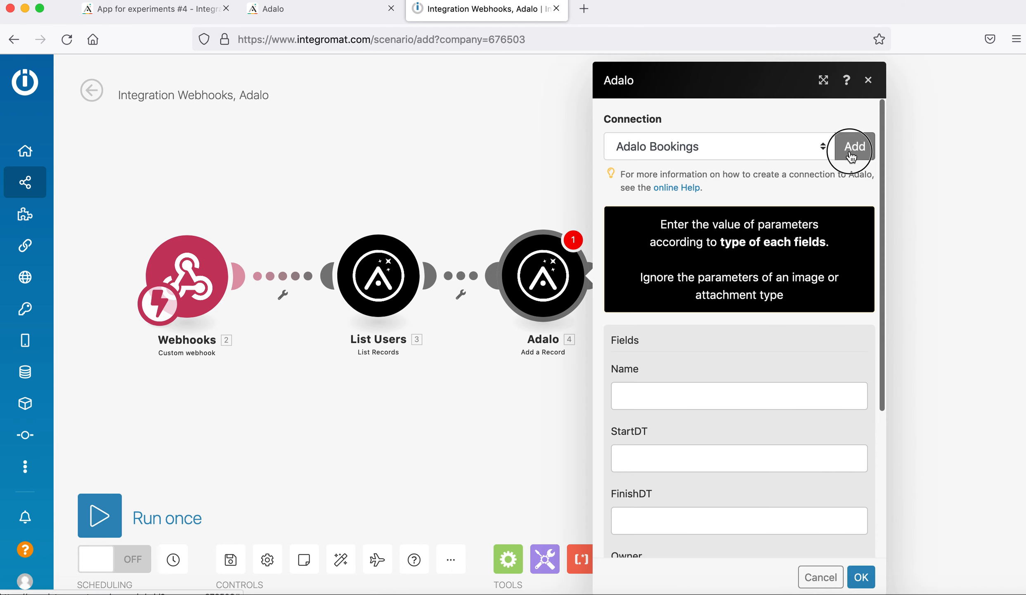
click(850, 154)
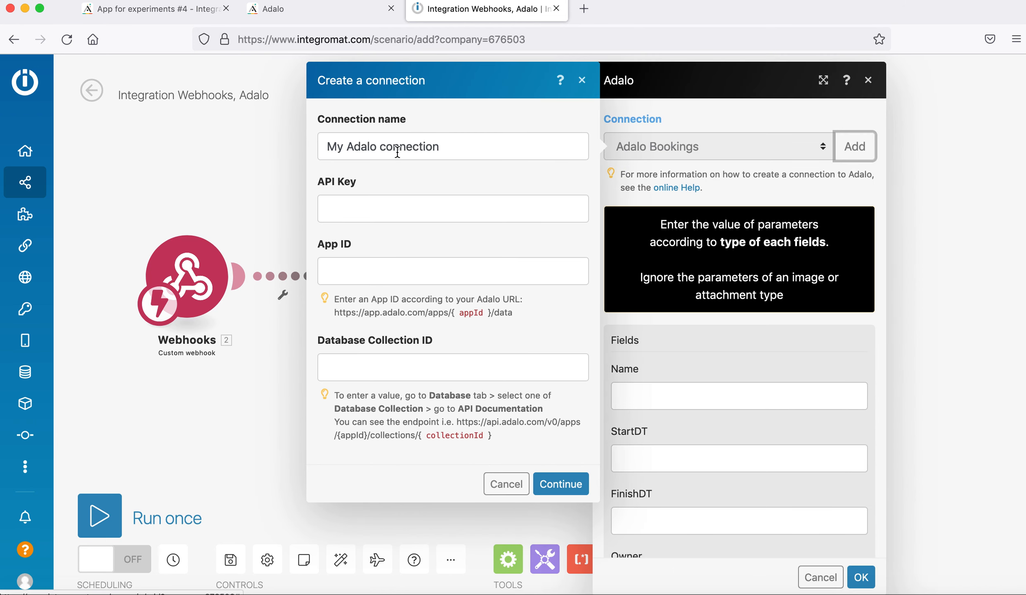
Name the new connection 'Adalo Integration Examples'.
triple_click(397, 156)
text(Adalo Ex)
key(BackSpace)
key(BackSpace)
text(Integration Examples)
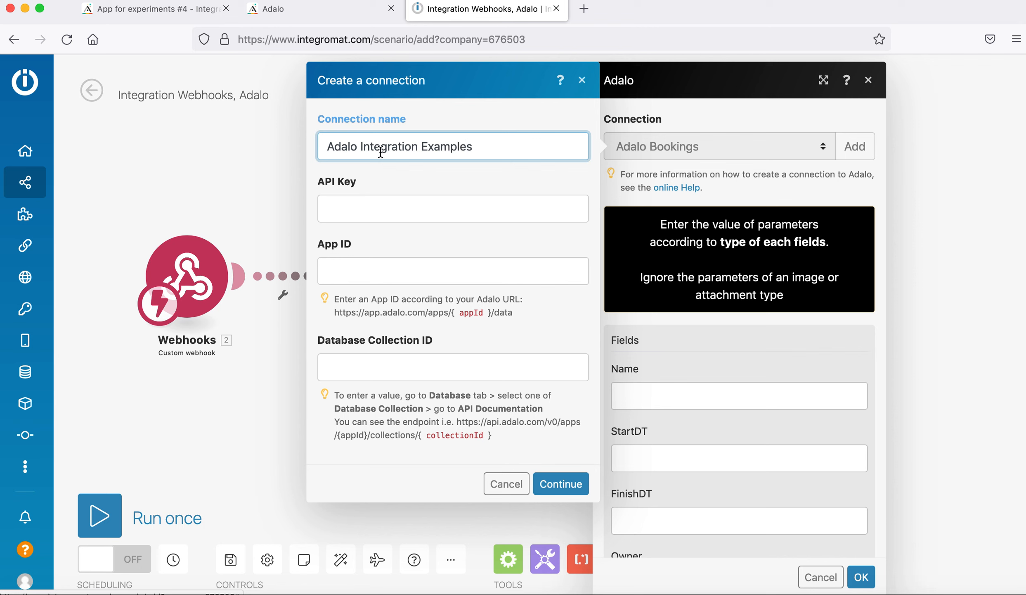
Copy the API key from the Examples collection's API docs into the connection.
click(304, 18)
click(69, 310)
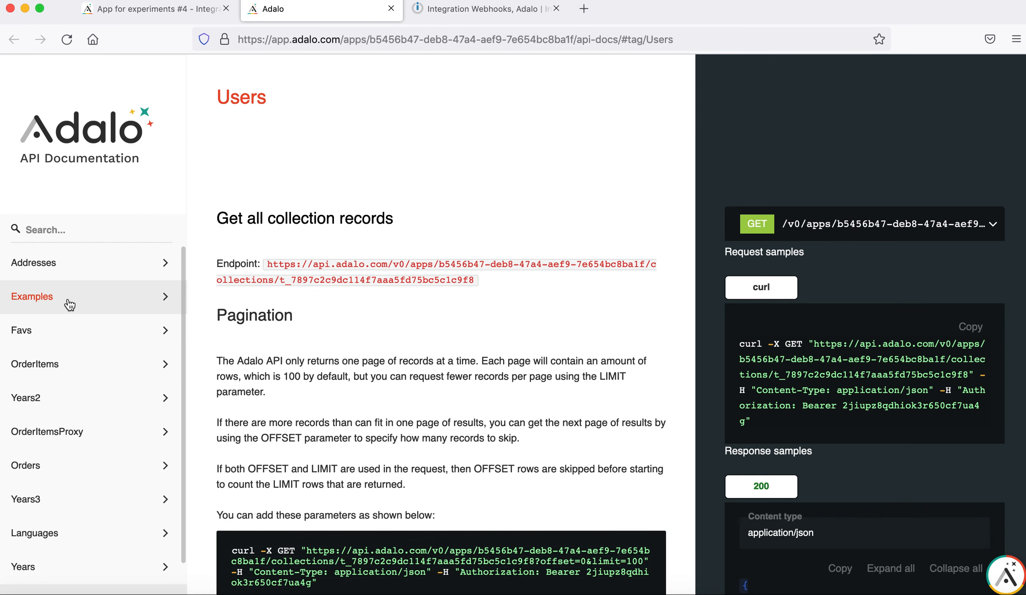
click(99, 336)
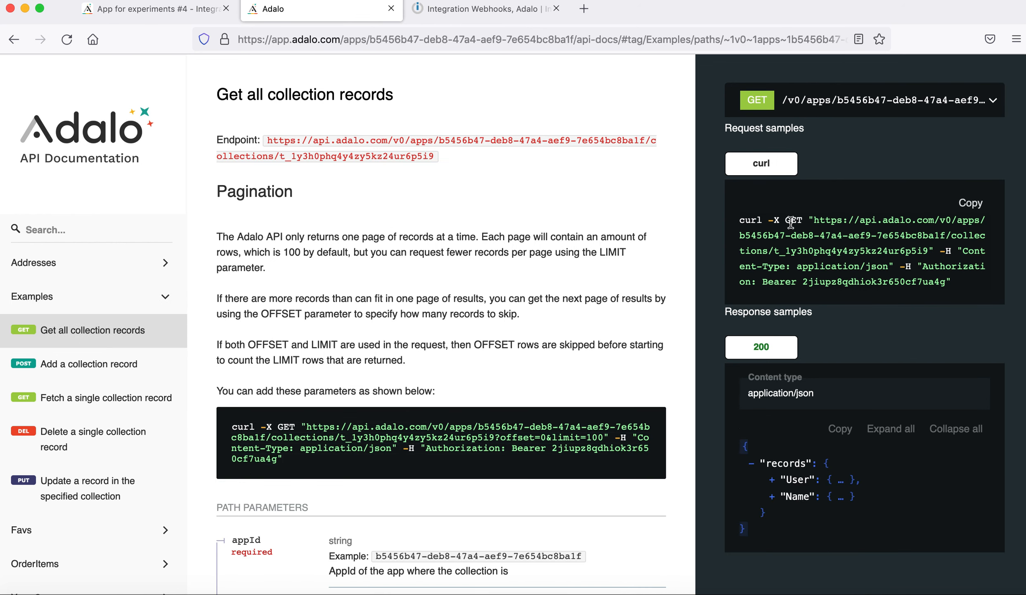
double_click(863, 282)
key(super+c)
click(474, 12)
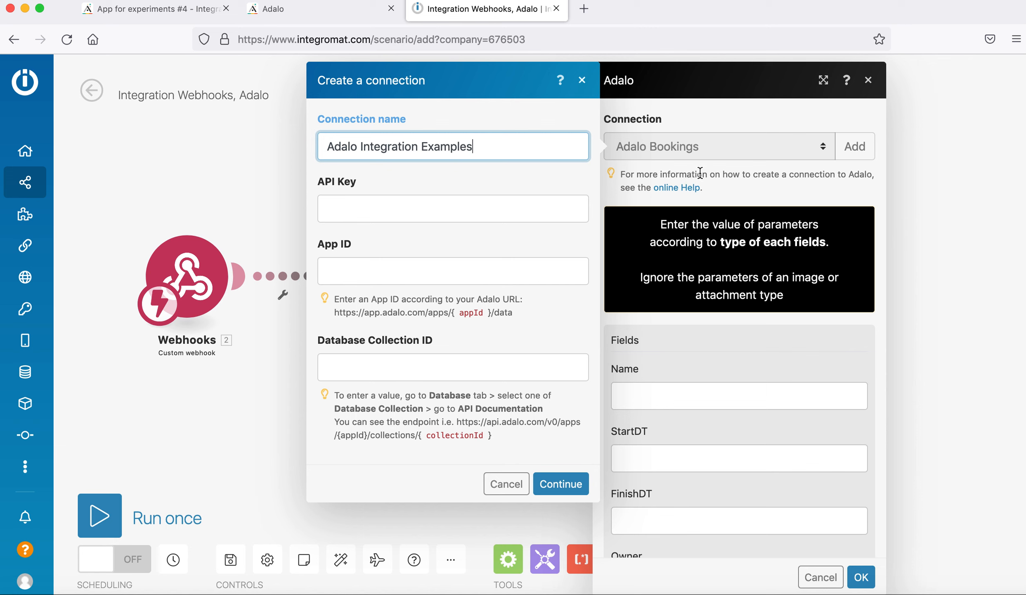
click(485, 221)
key(super+v)
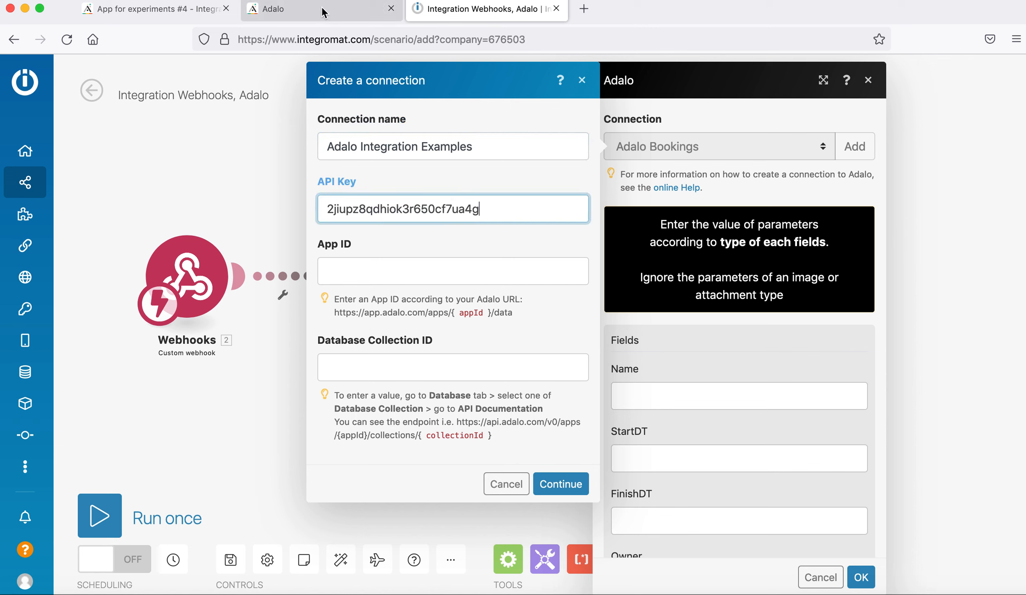
Fill in the app ID and Examples collection ID from the docs, then save the connection.
click(326, 12)
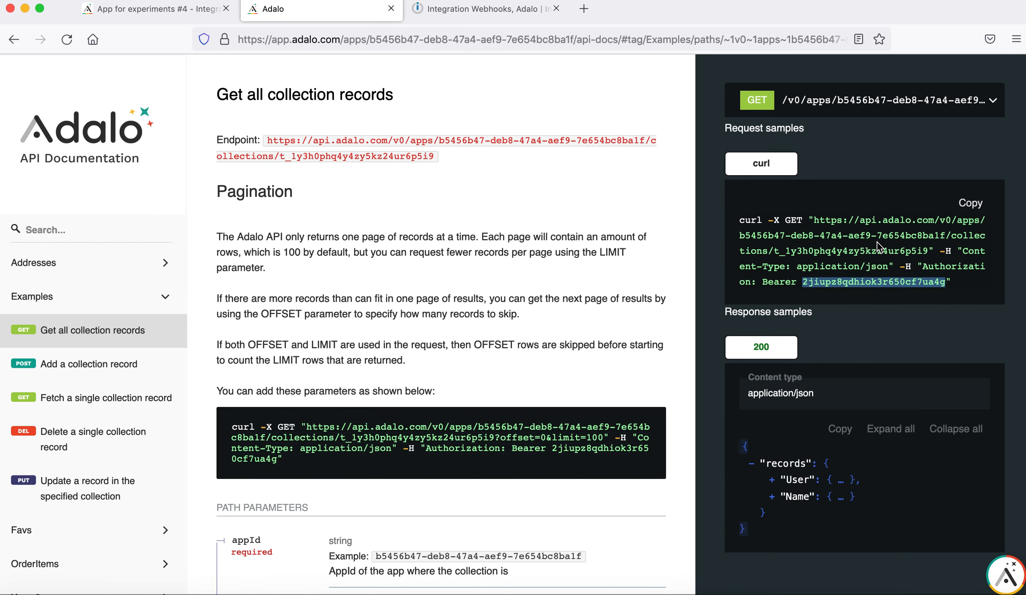
drag(946, 232, 737, 237)
key(super+c)
click(459, 17)
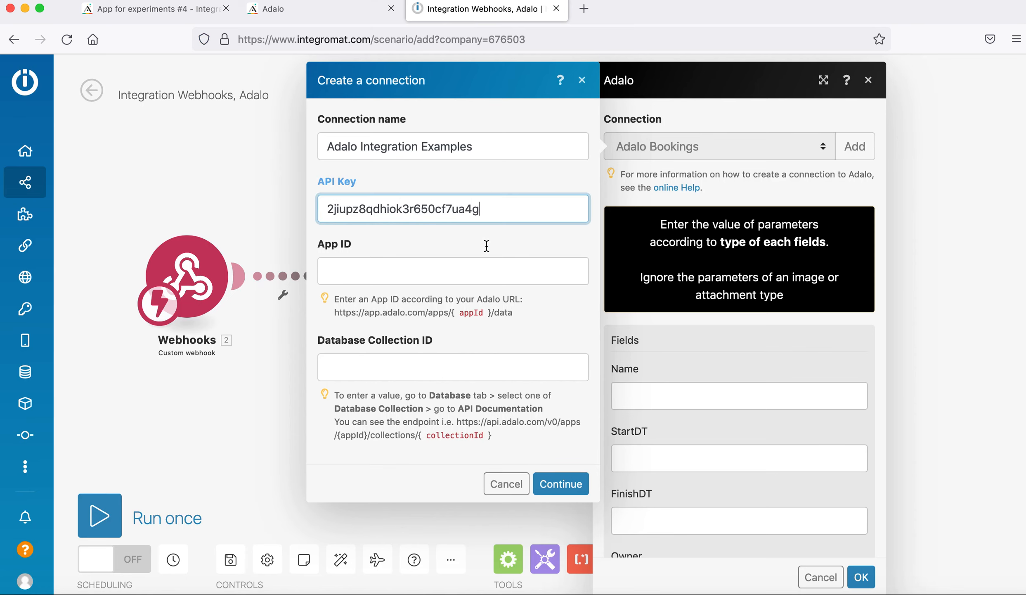
click(467, 264)
key(super+v)
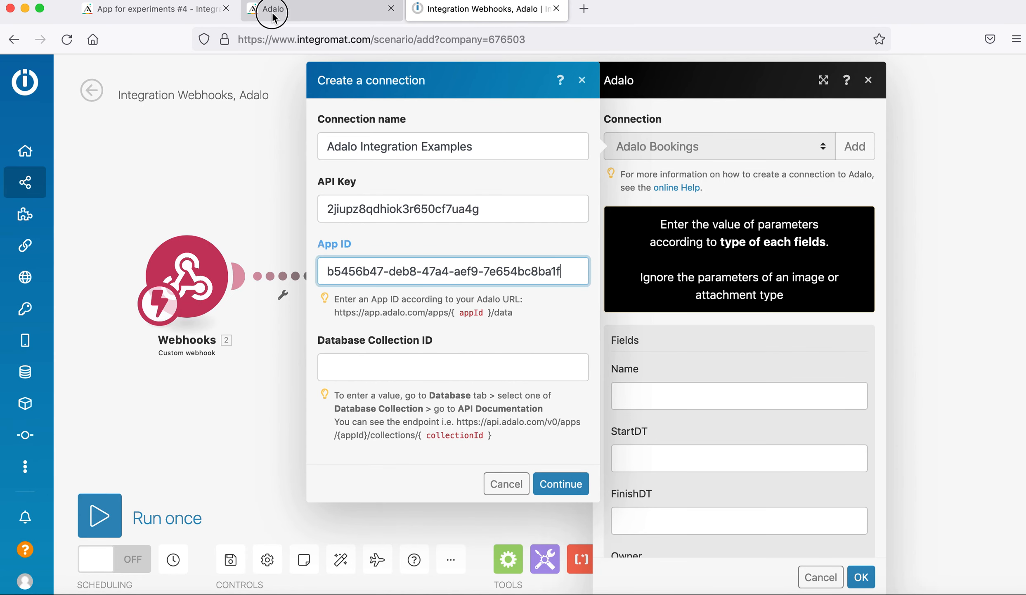
click(271, 9)
double_click(838, 252)
key(super+c)
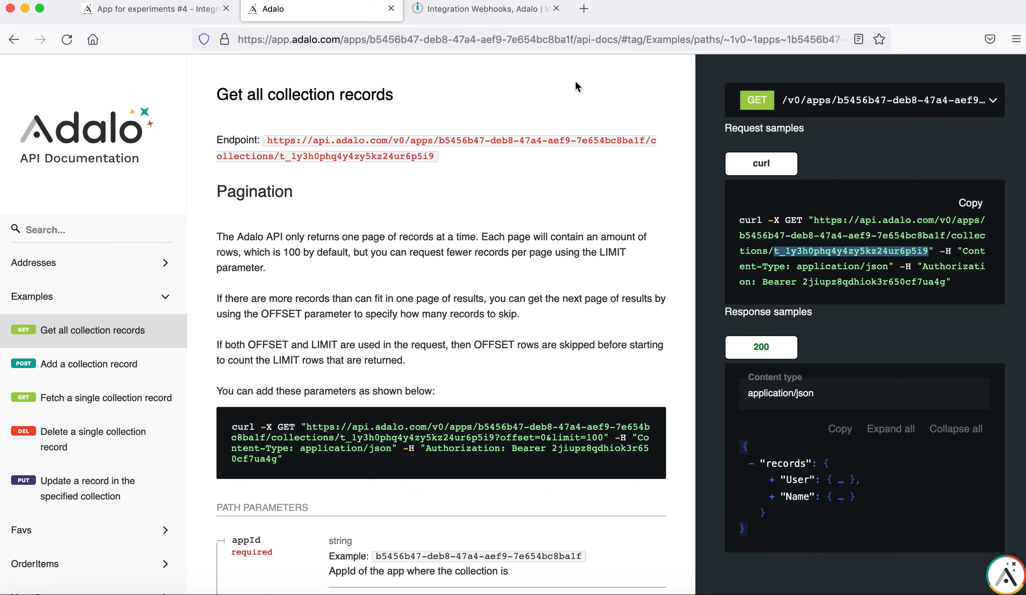
click(486, 9)
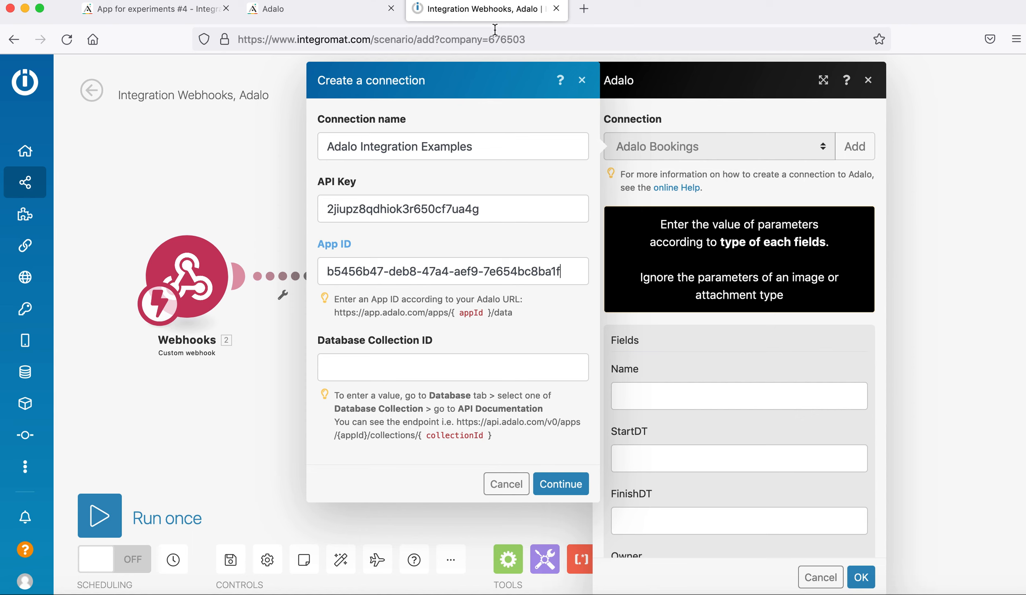
click(416, 363)
key(super+v)
click(561, 483)
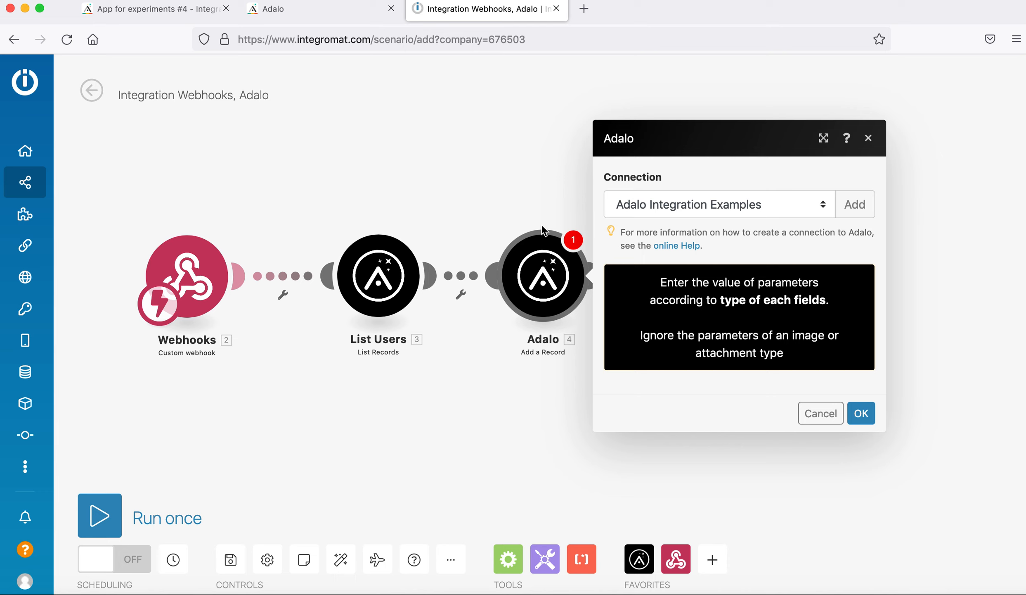
Confirm the Add a Record settings with the new connection and move the module right.
click(867, 421)
drag(550, 294, 593, 291)
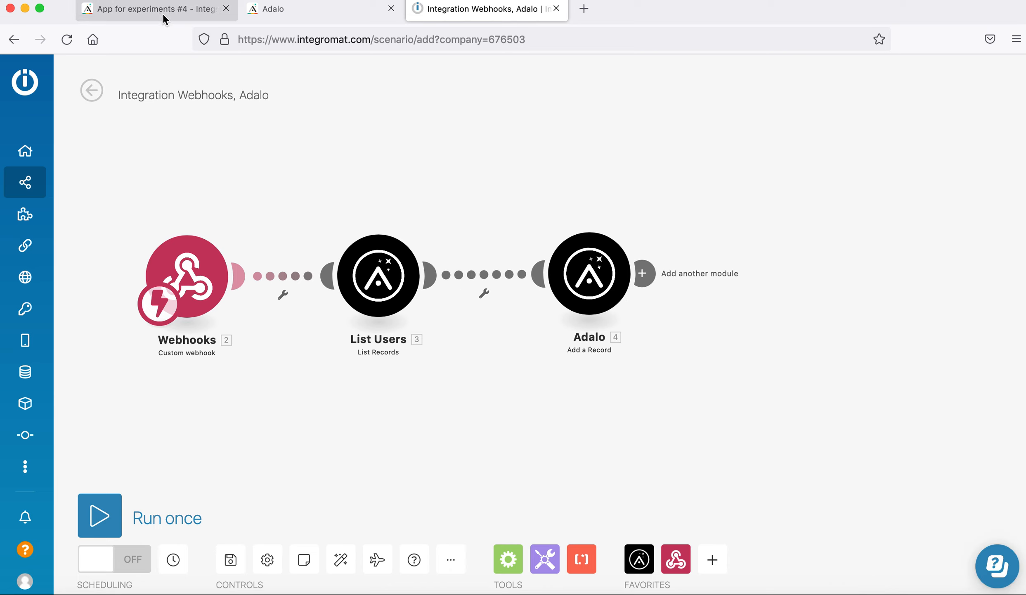
click(164, 10)
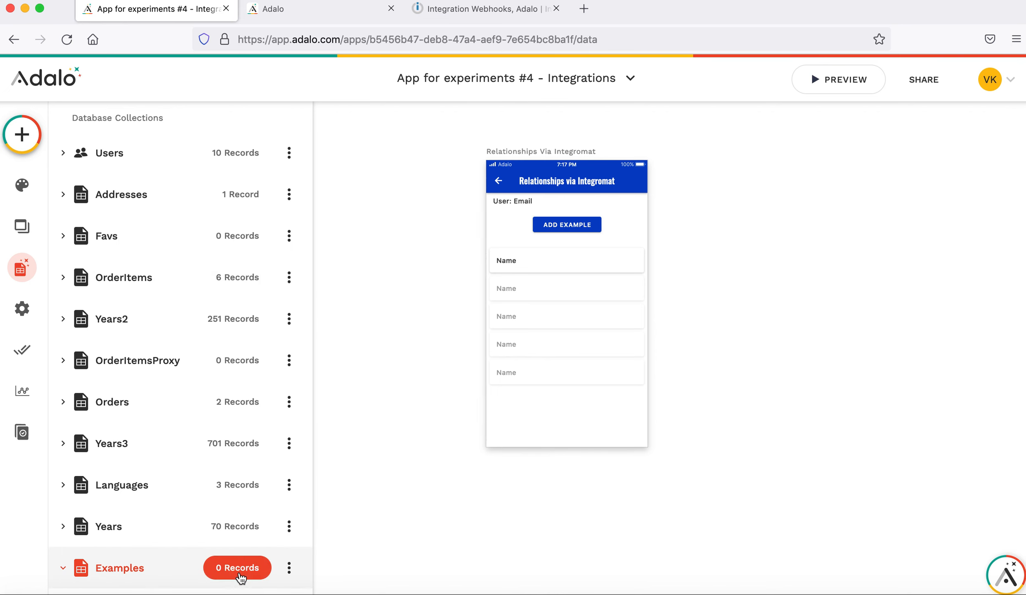
Create Test Record 1 in Adalo's Examples collection linked to a user, then return to Integromat.
click(239, 572)
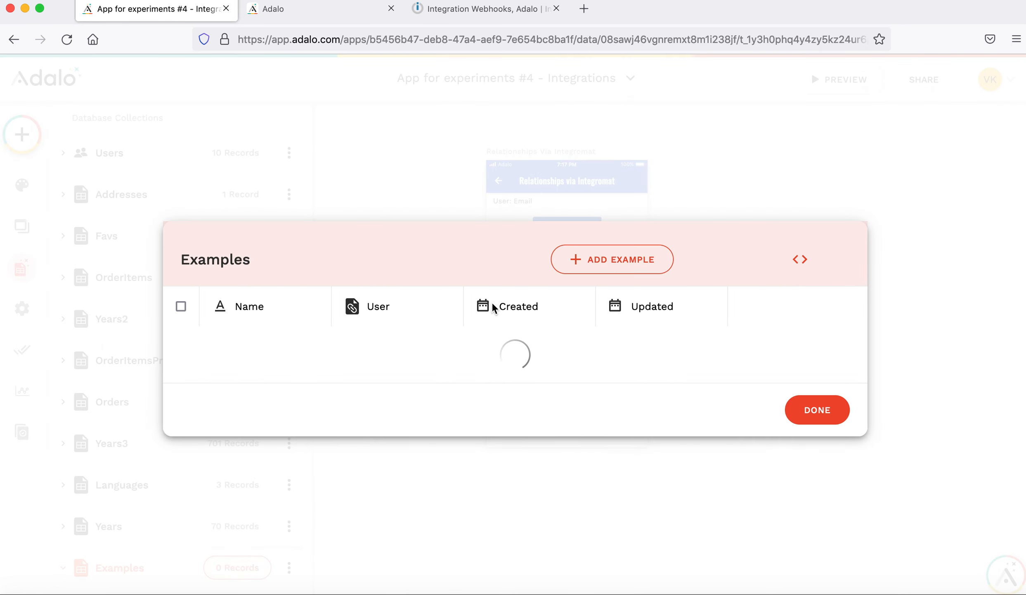
click(594, 277)
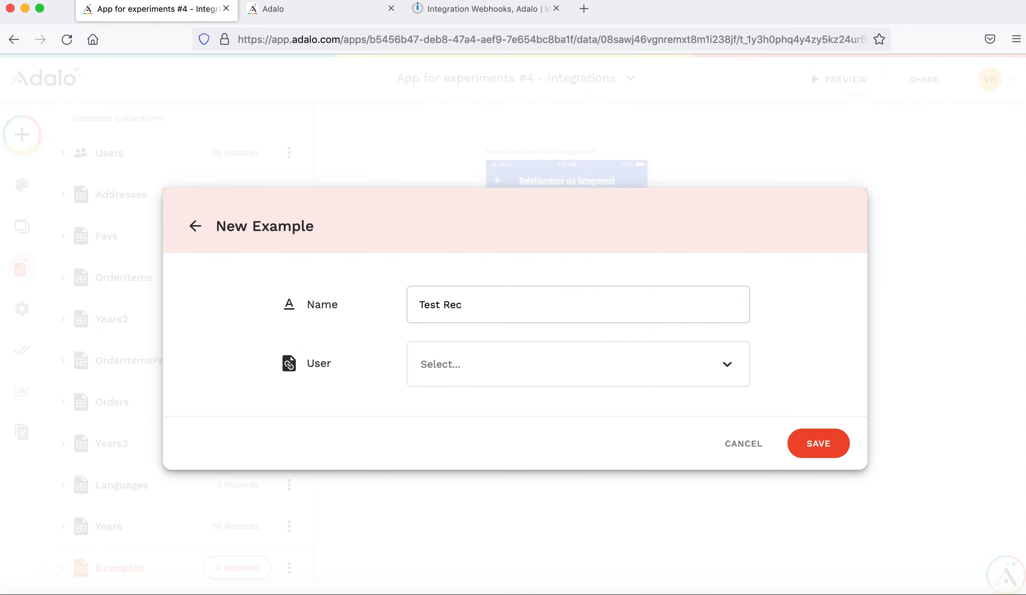
click(502, 358)
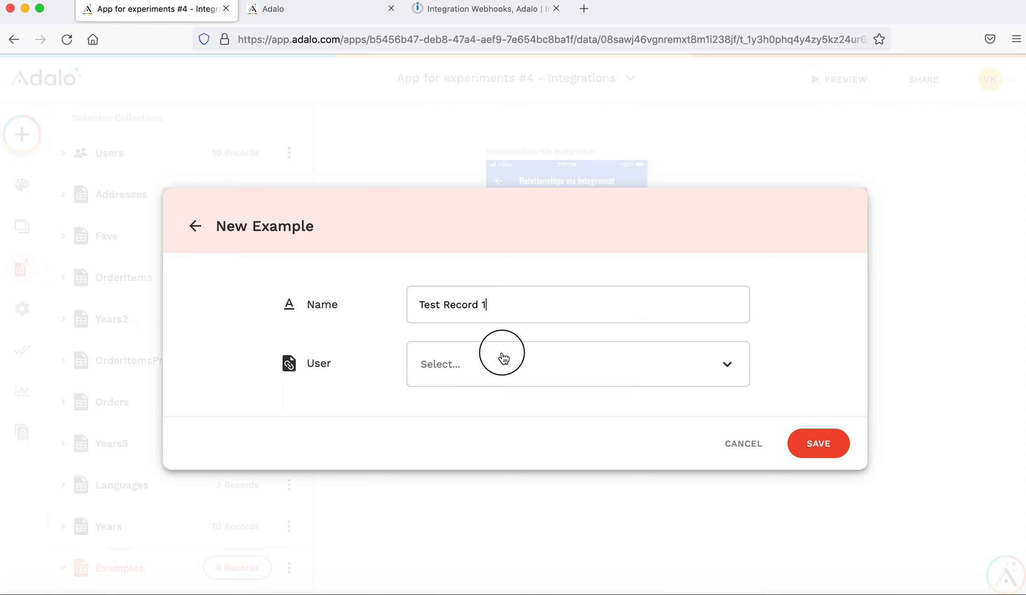
scroll(582, 493, down, 2)
click(532, 580)
click(816, 459)
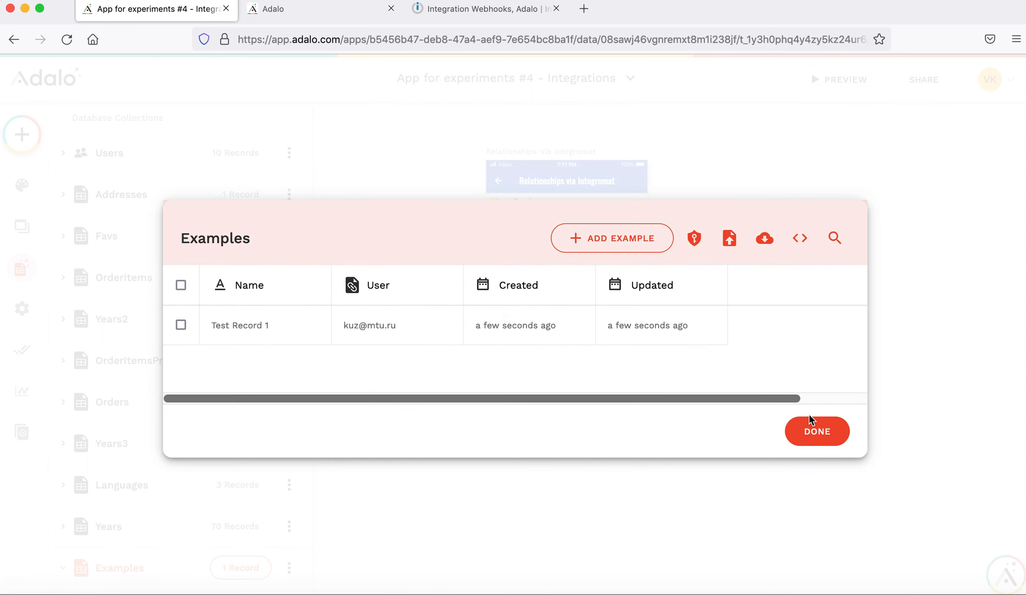
click(768, 105)
click(483, 8)
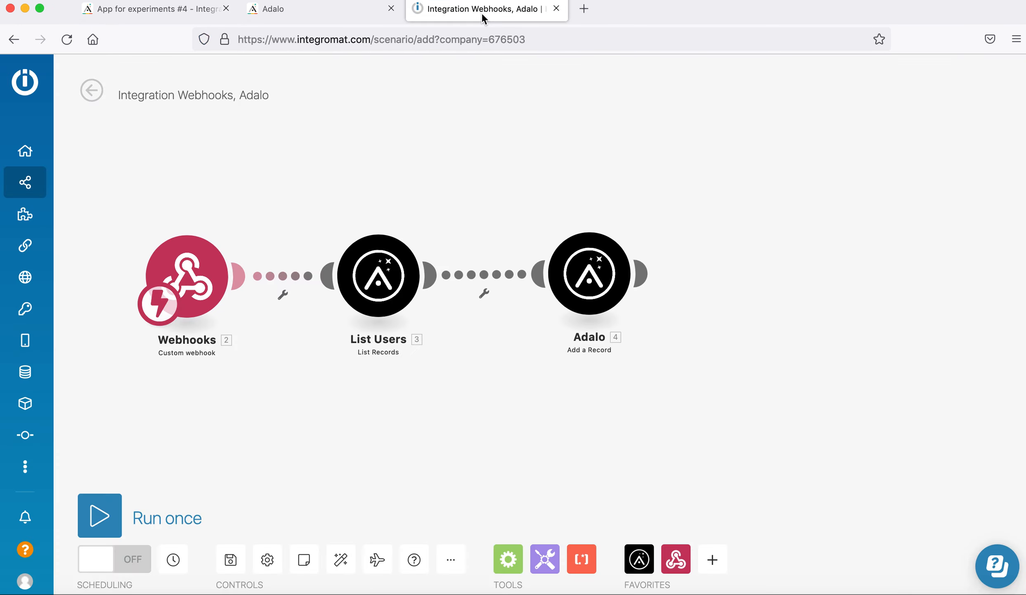
Open the Add a Record settings and check the Examples Name and User properties in Adalo.
click(591, 275)
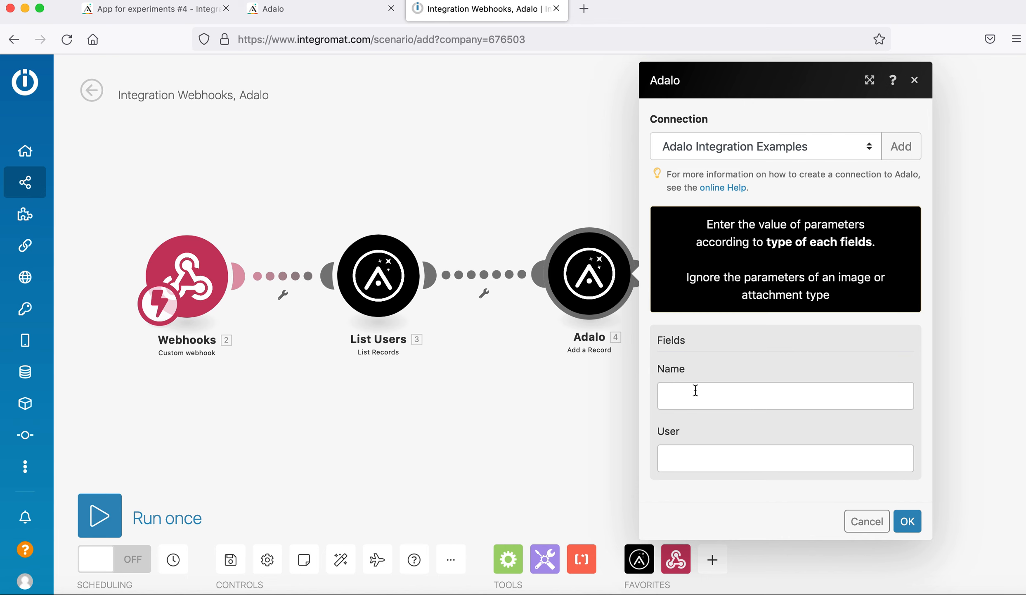
click(126, 9)
scroll(190, 438, down, 6)
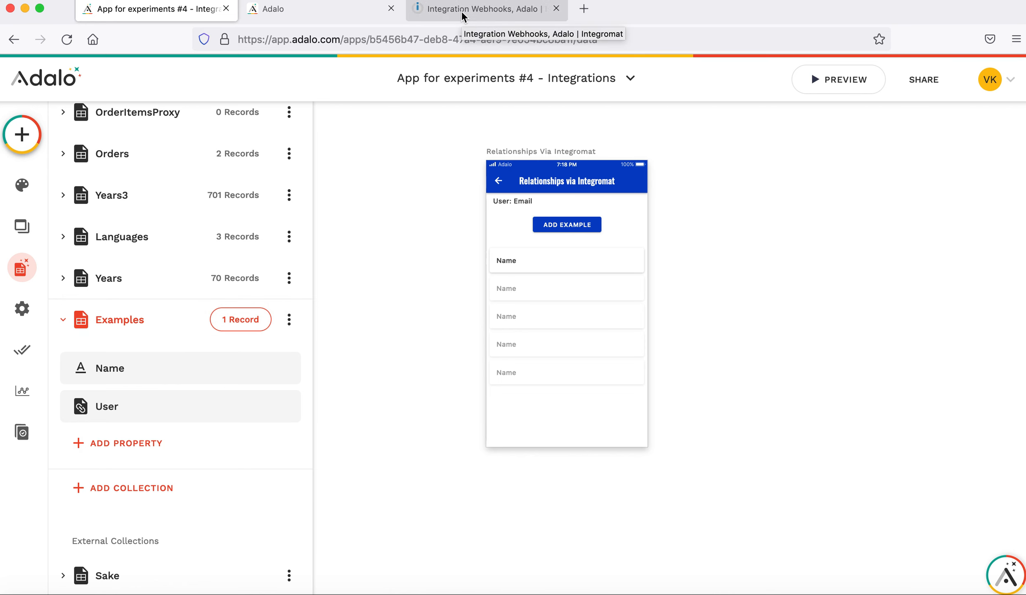
click(463, 15)
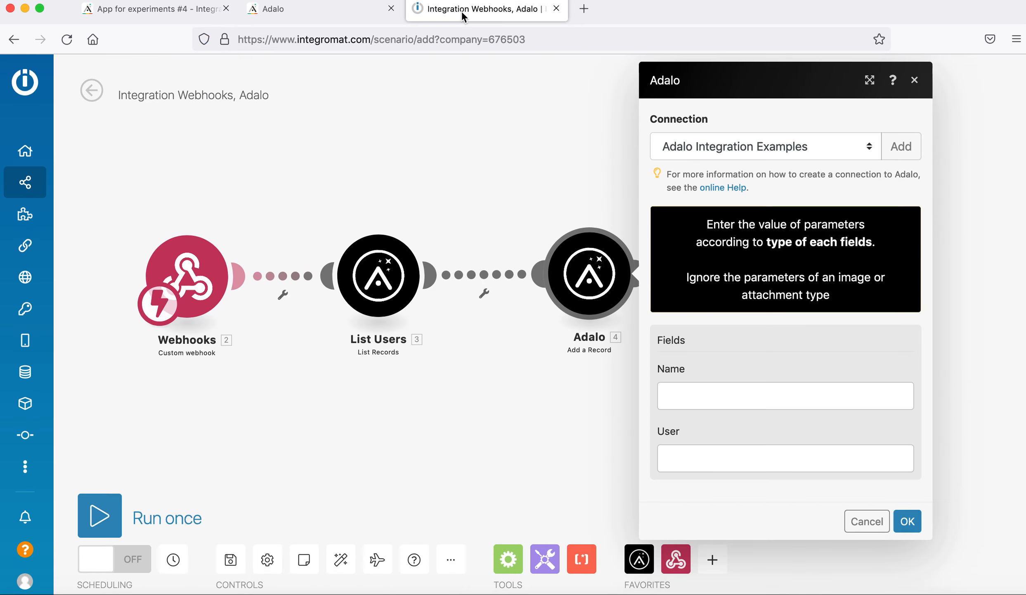
Map the uuid text function into the Name field, leaving User unmapped.
click(740, 396)
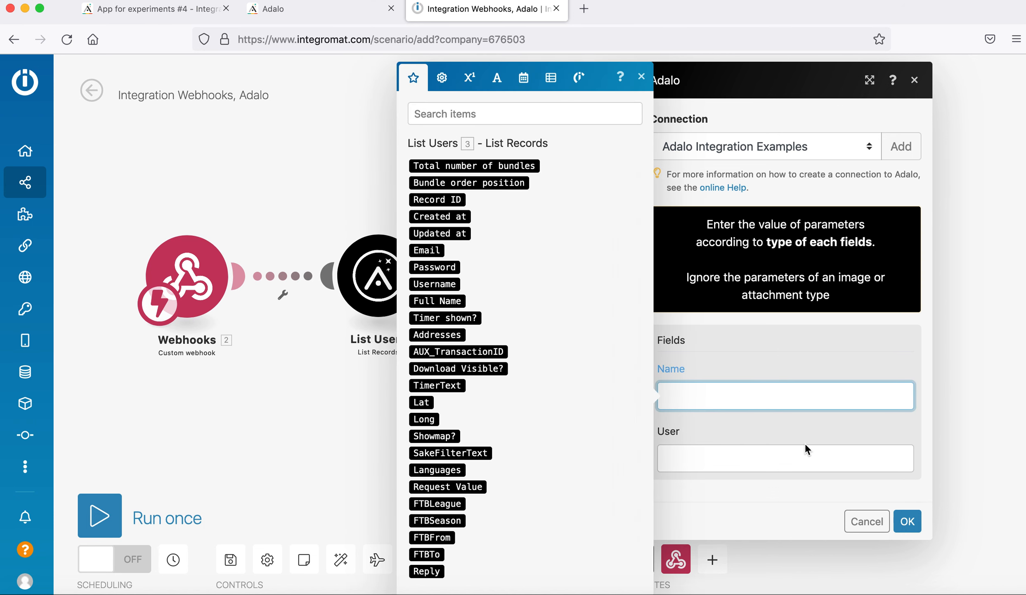
click(469, 77)
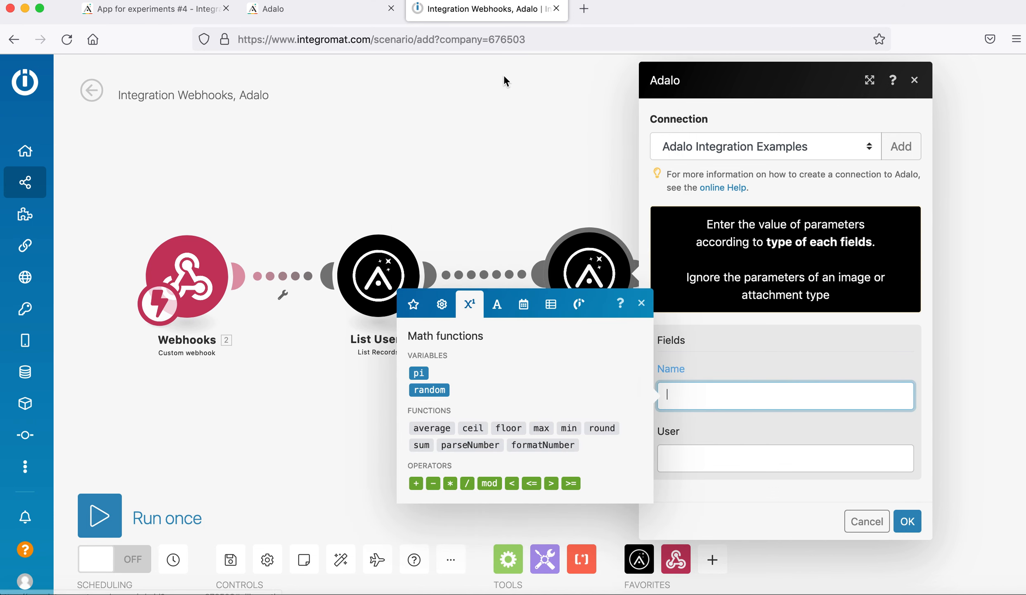
click(497, 305)
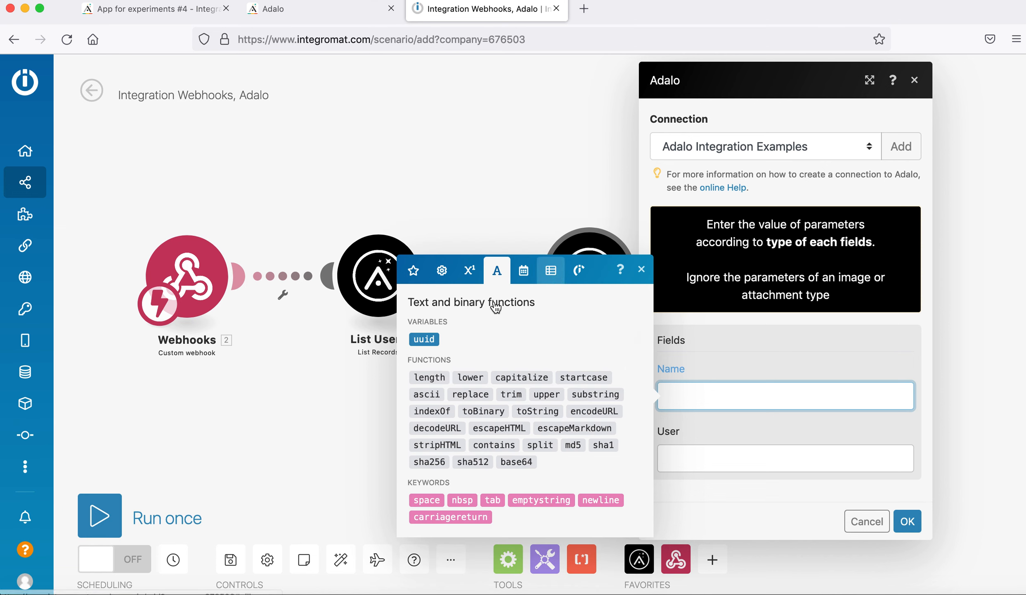
click(429, 341)
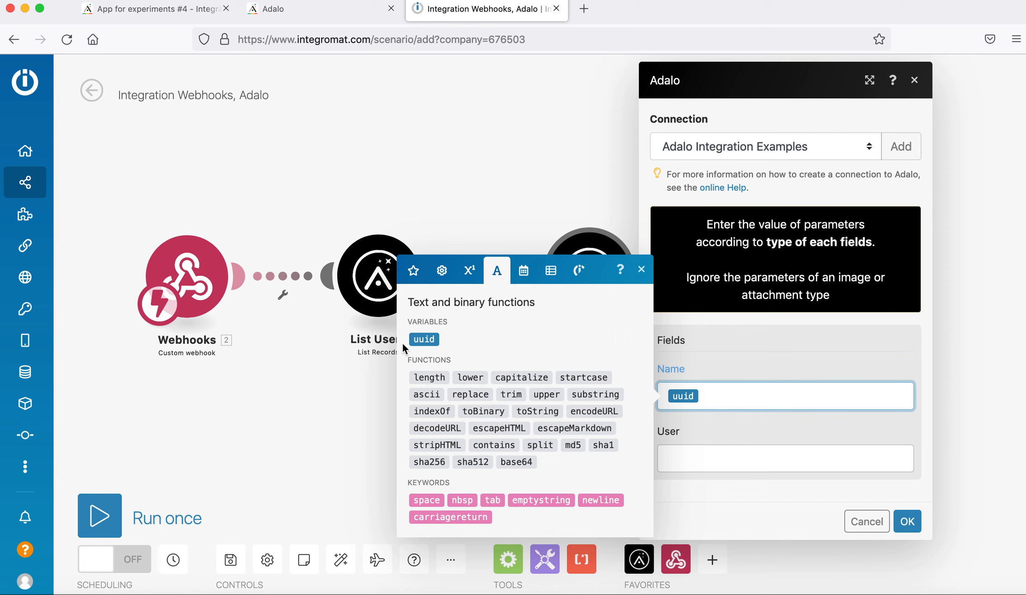
click(787, 443)
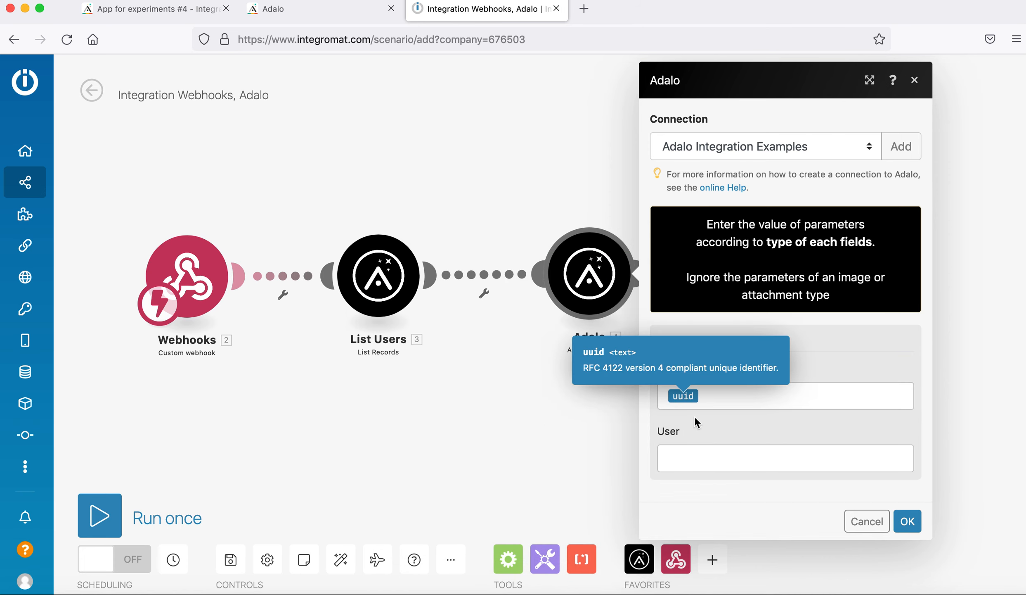
click(711, 458)
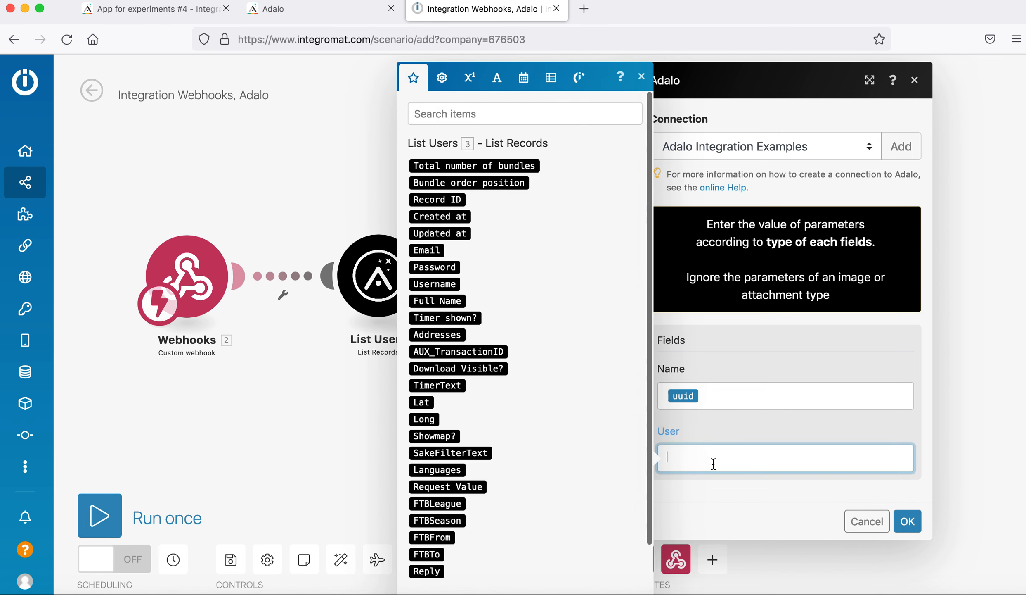
click(714, 431)
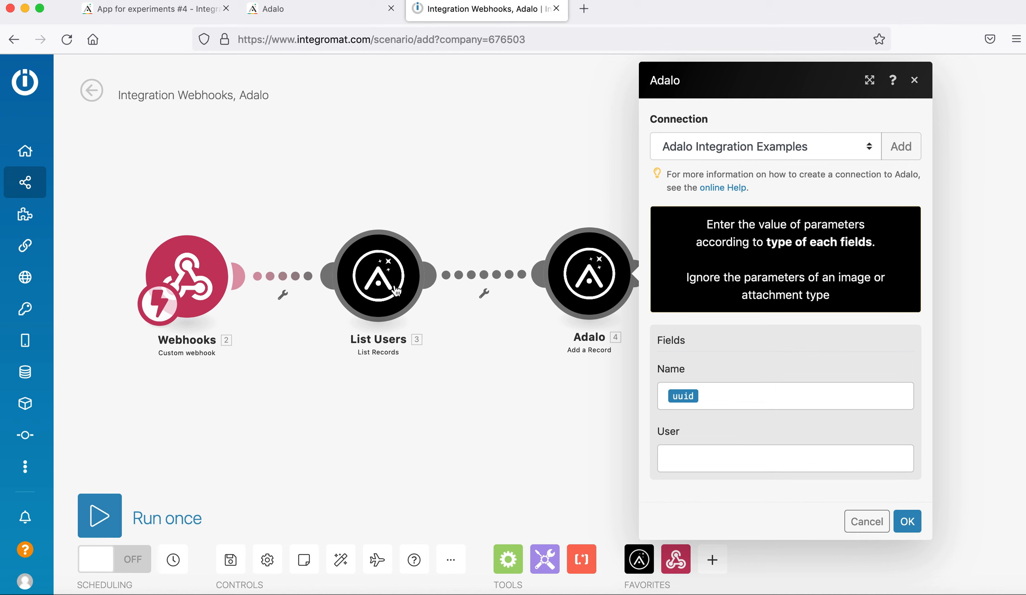
click(482, 289)
Confirm the Adalo module settings and shift the module further right.
click(907, 520)
click(472, 203)
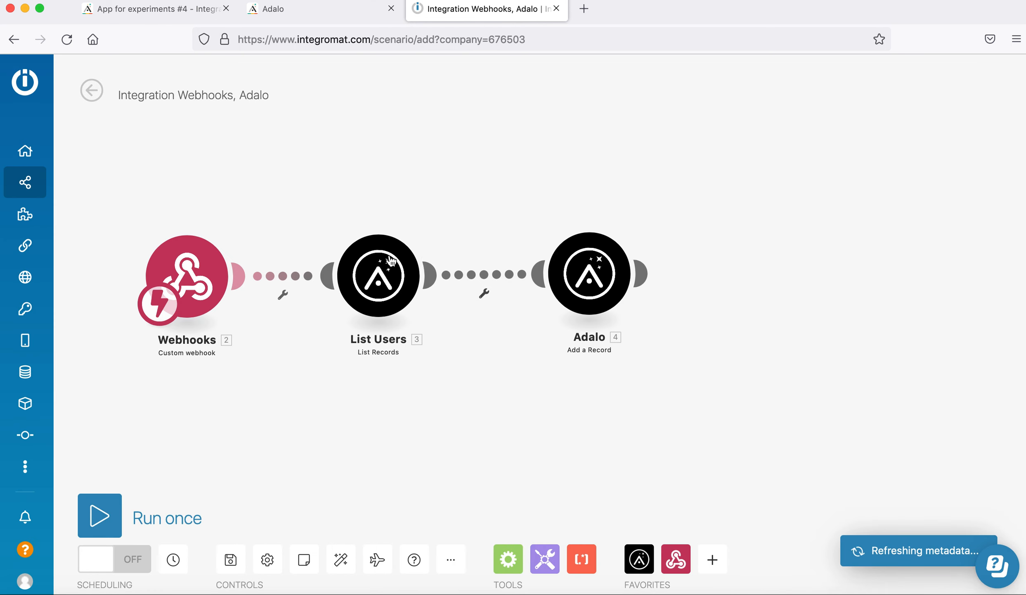
drag(588, 278, 614, 284)
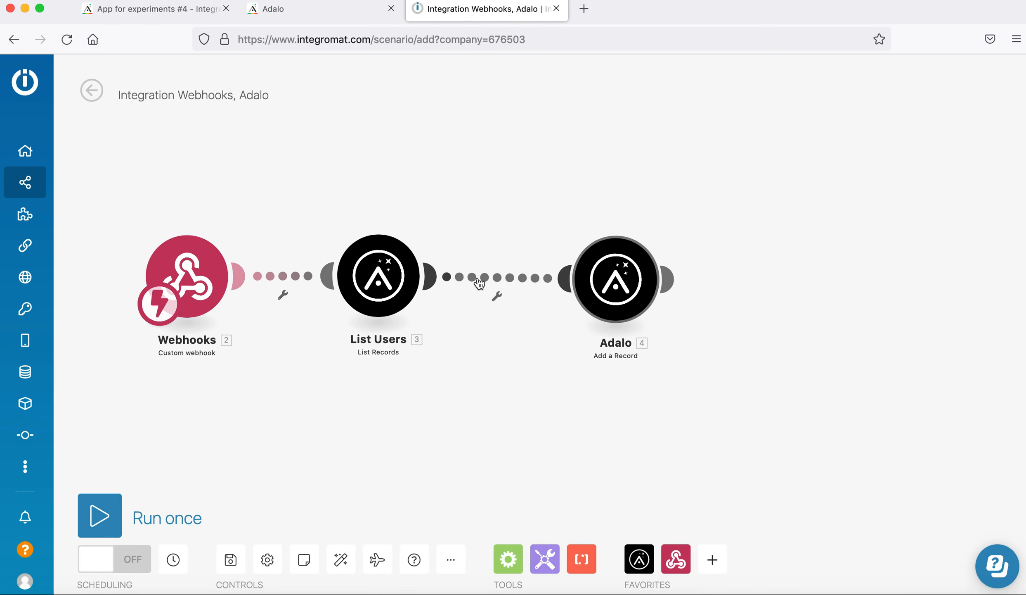
Add the Only Correct User filter: List Users 3. Email equal to Webhooks 2. email.
click(494, 278)
click(574, 215)
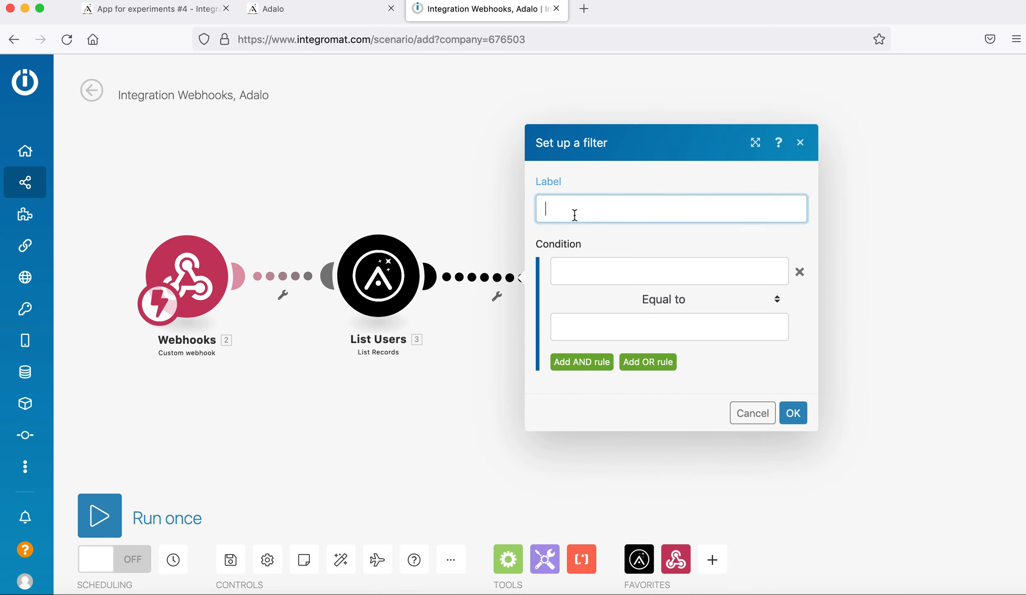
text(Only Correct User)
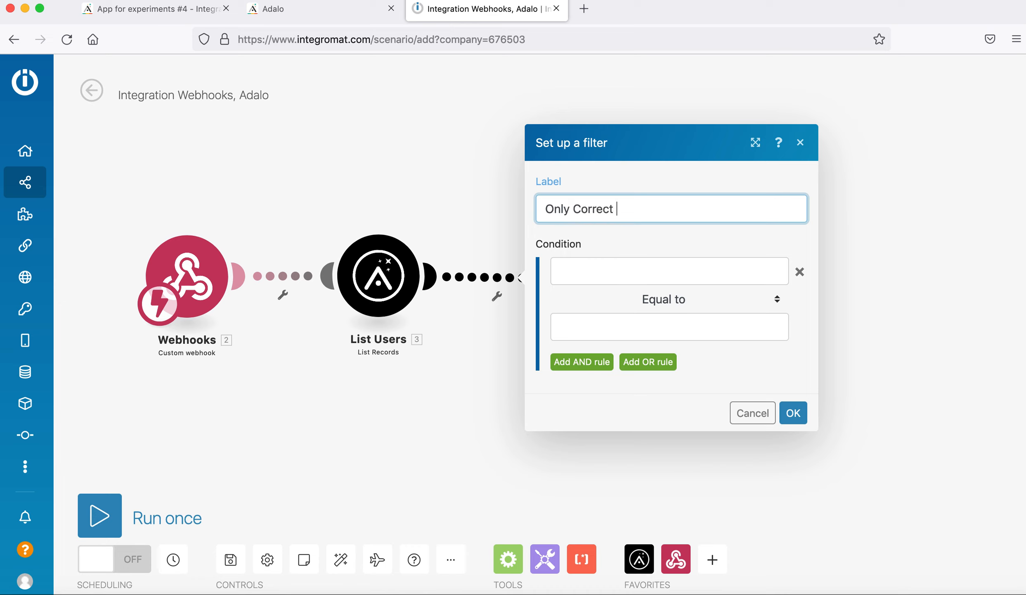
click(568, 276)
scroll(395, 365, down, 3)
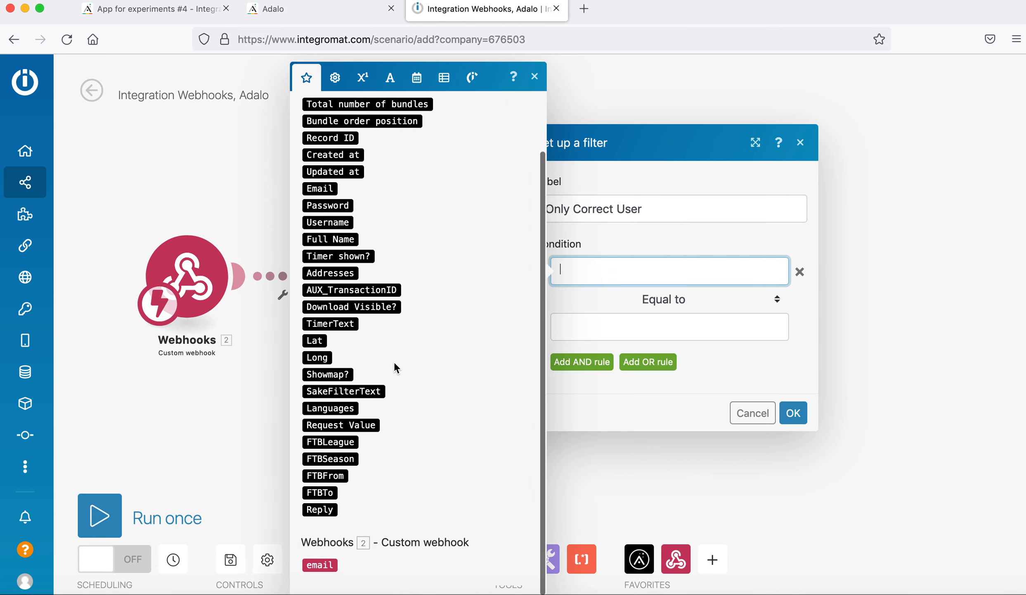
scroll(364, 371, up, 5)
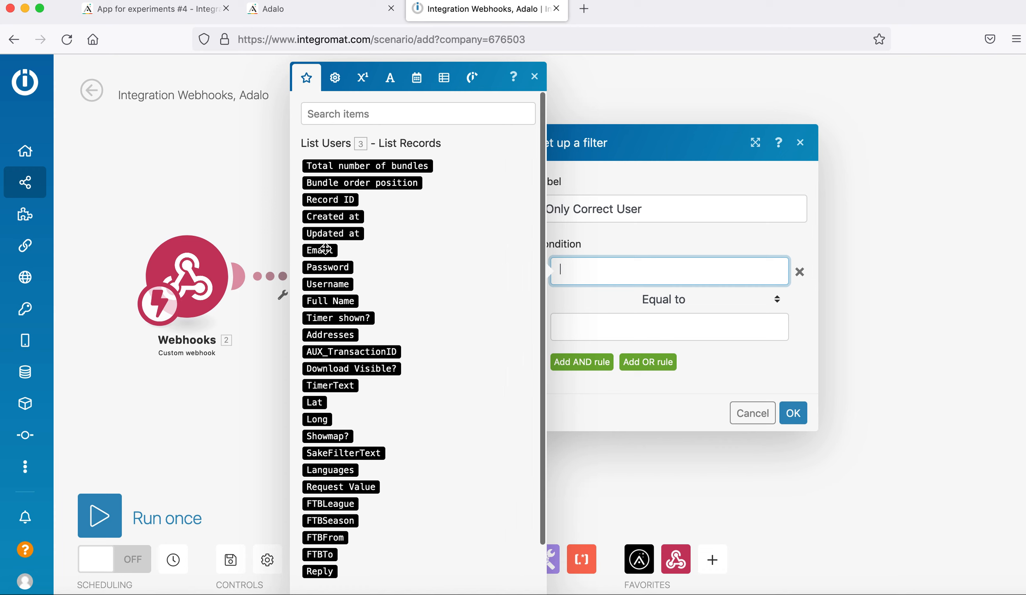
click(325, 249)
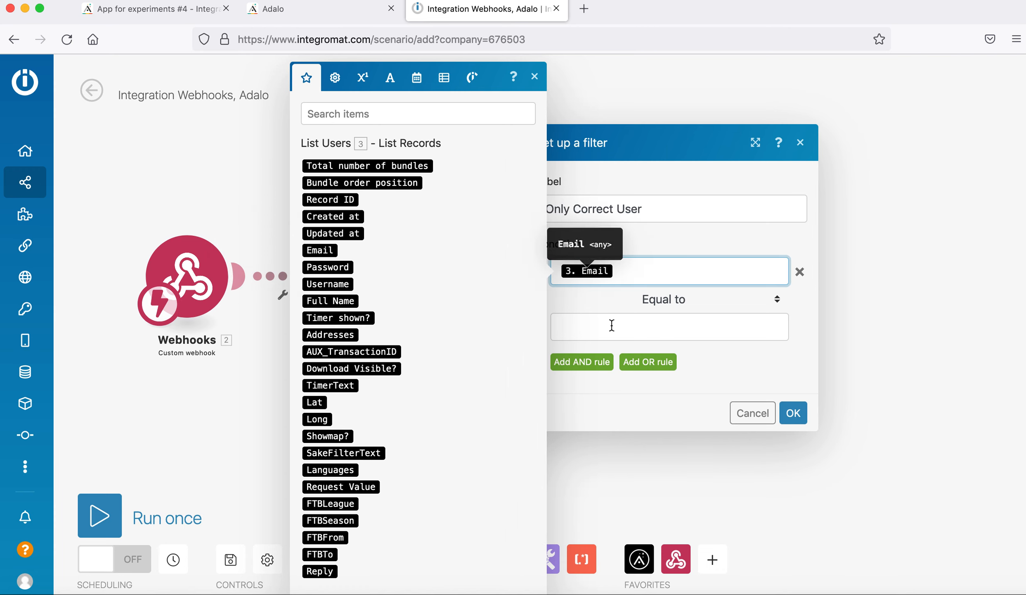
click(630, 322)
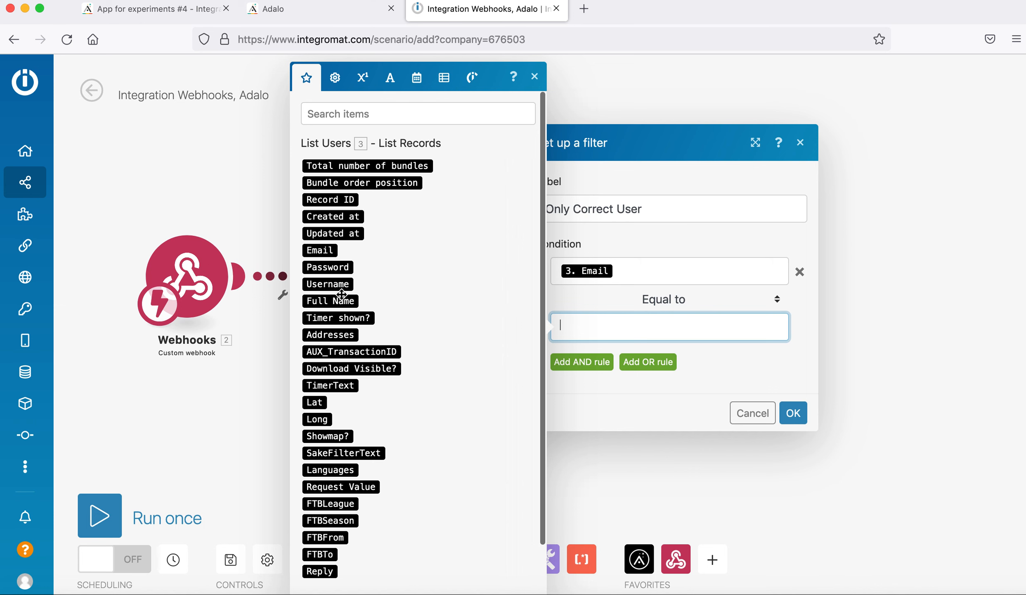
scroll(337, 529, down, 3)
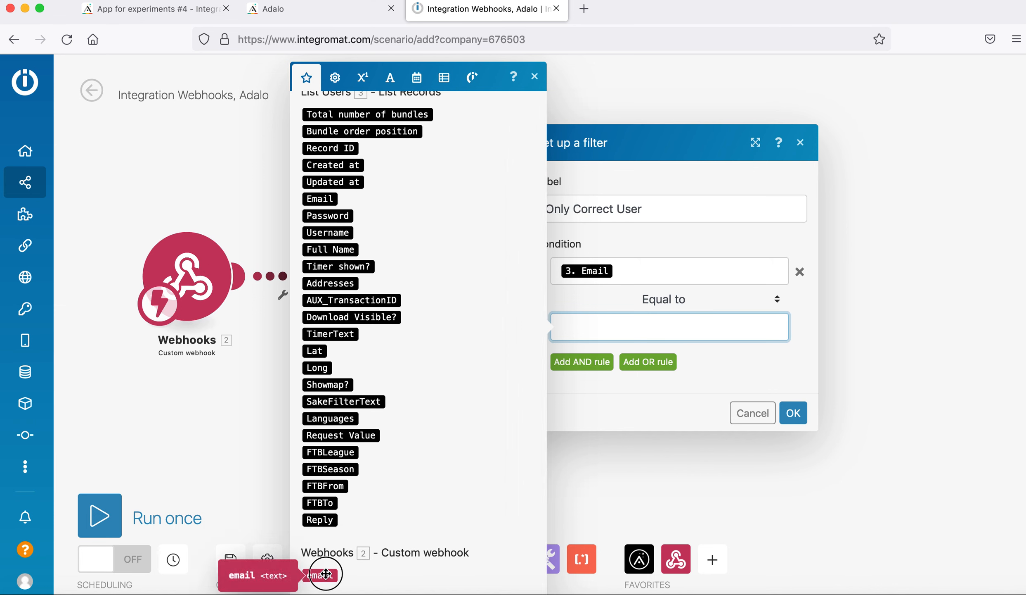
click(326, 573)
click(792, 416)
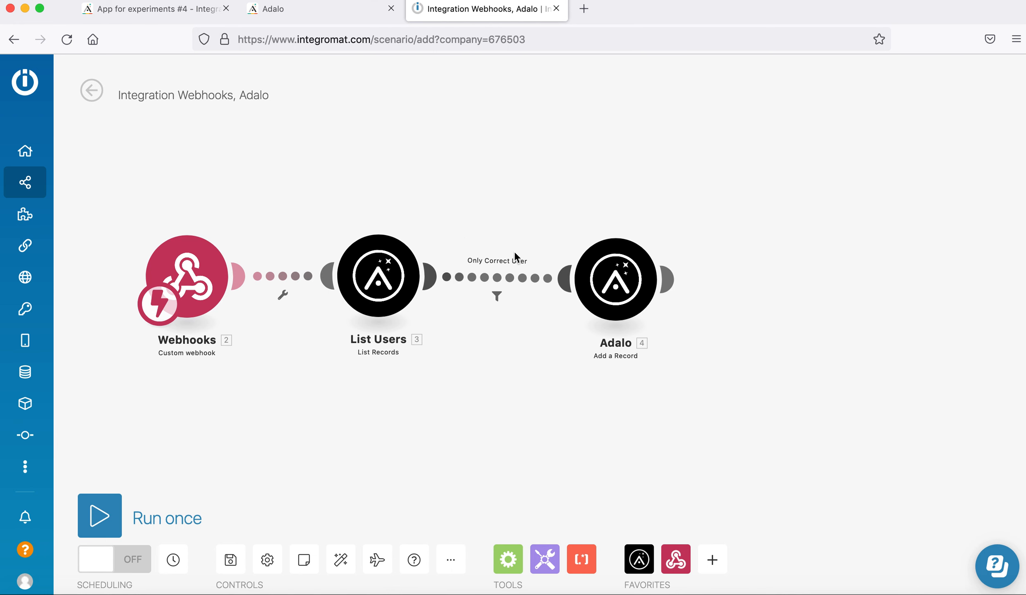
Move the final Adalo module right and rename it 'Add Example'.
click(156, 14)
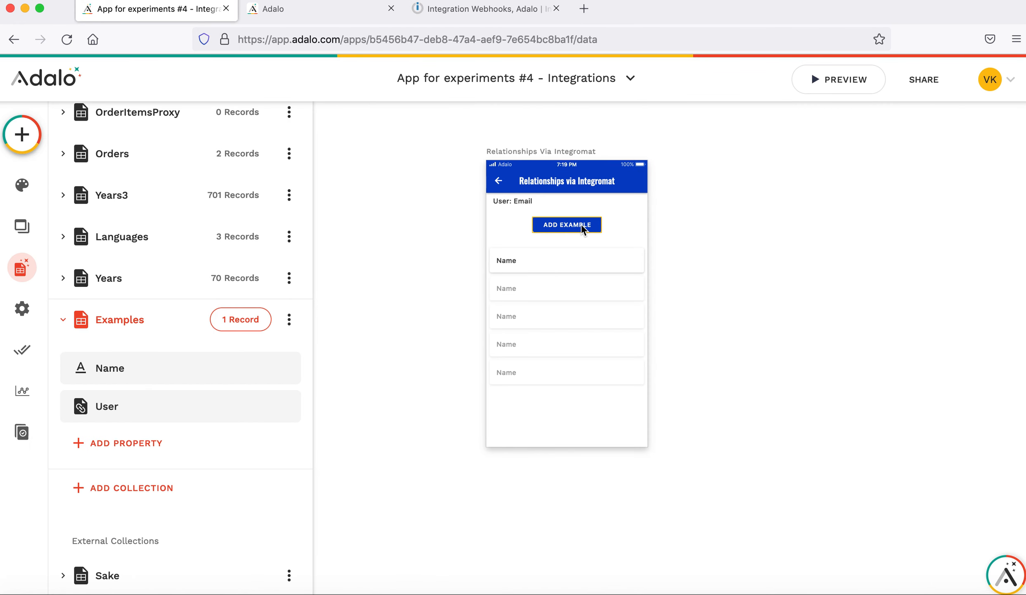
click(477, 9)
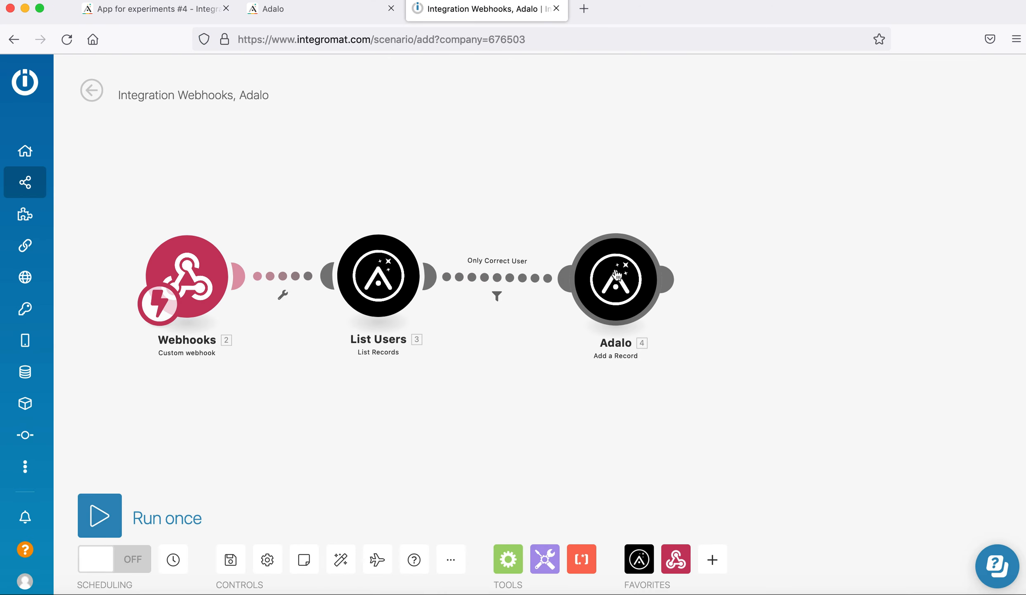
click(630, 279)
drag(608, 276, 629, 274)
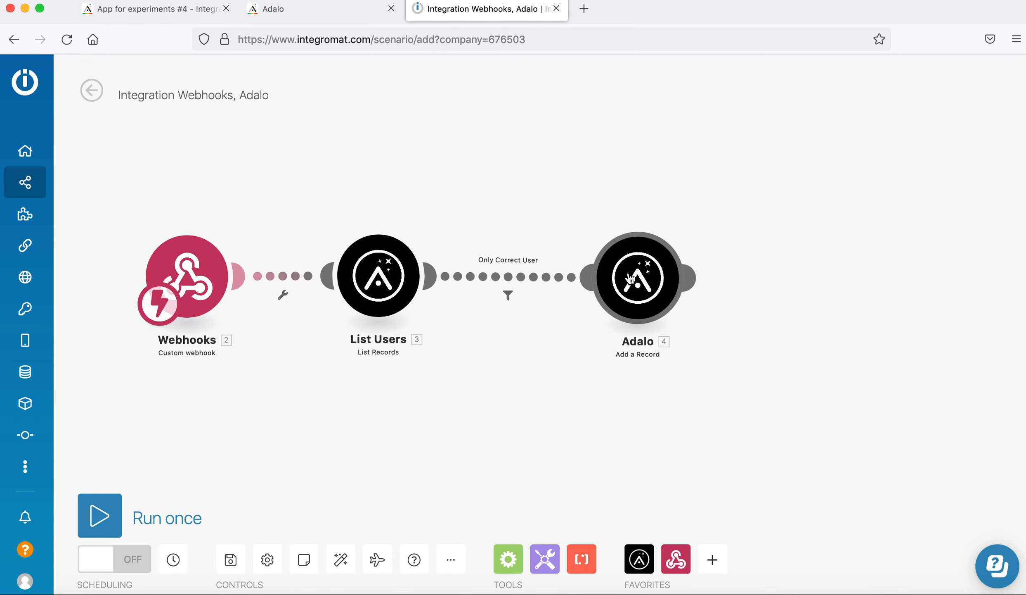
right_click(631, 274)
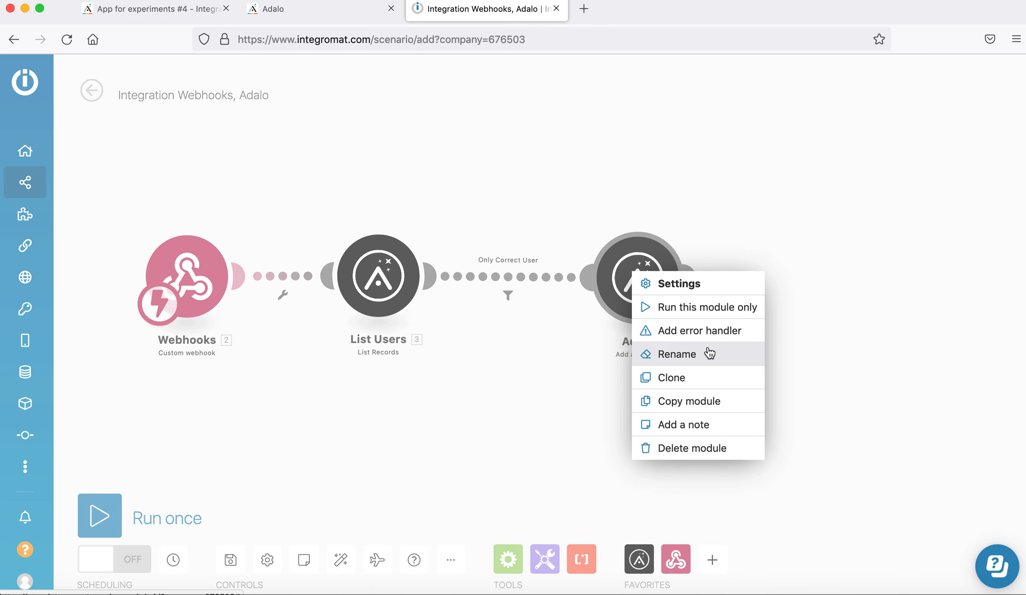
click(709, 355)
text(Add Example)
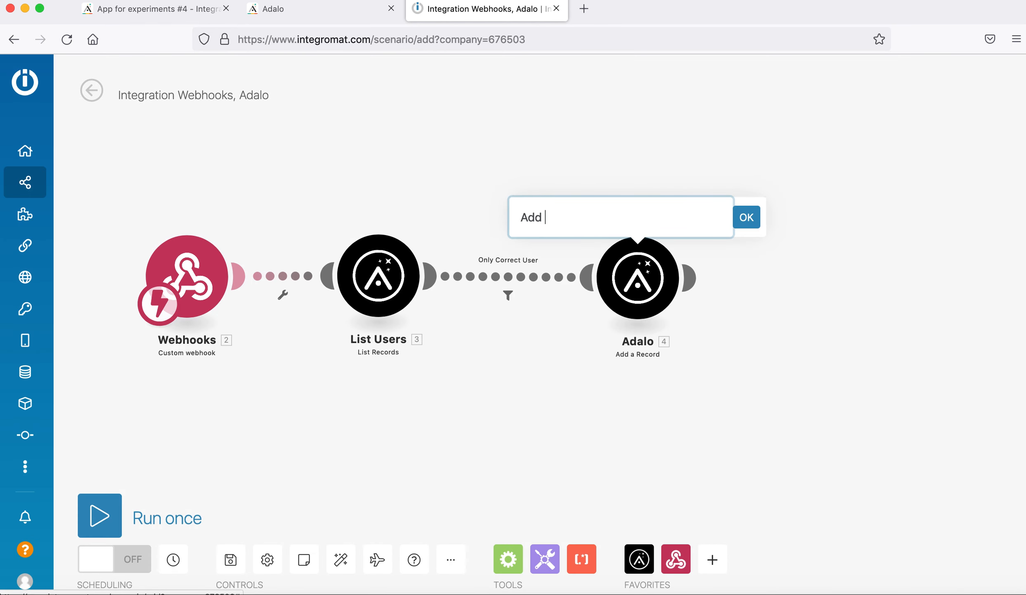
click(747, 218)
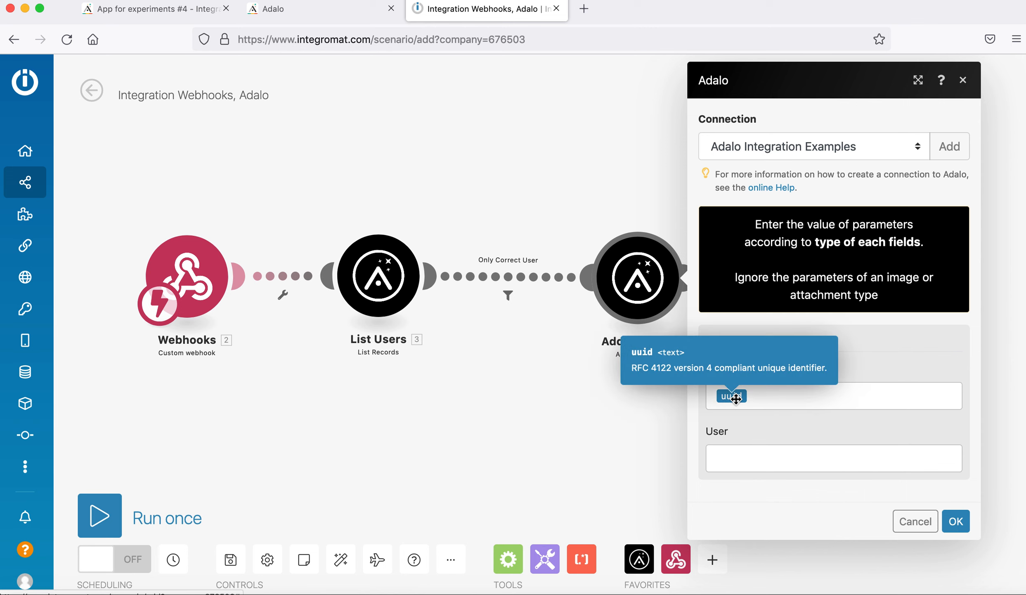
Map List Users 3. Record ID into the User field and save the Add Example module.
click(775, 461)
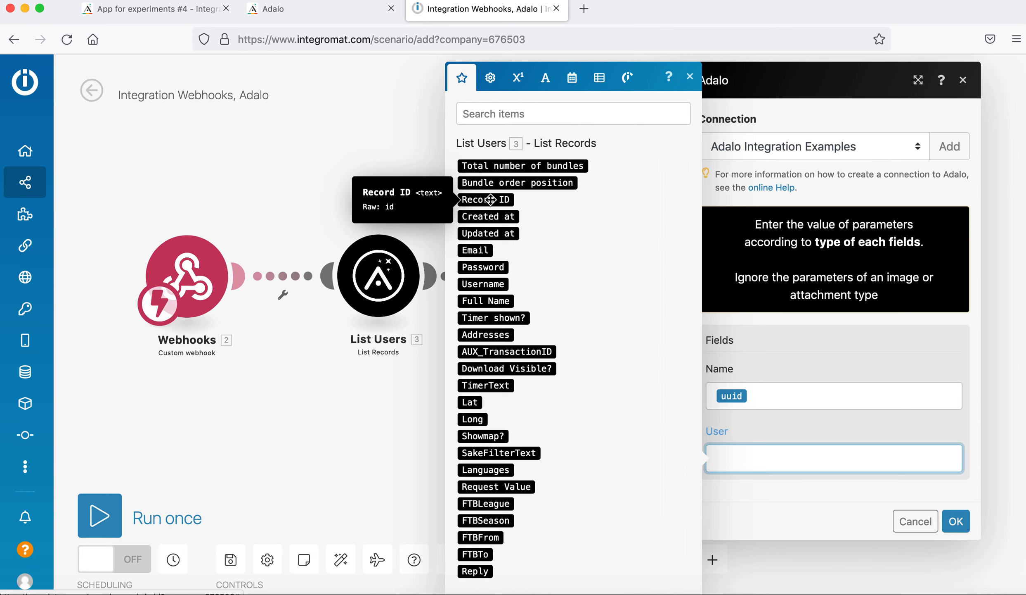
click(491, 199)
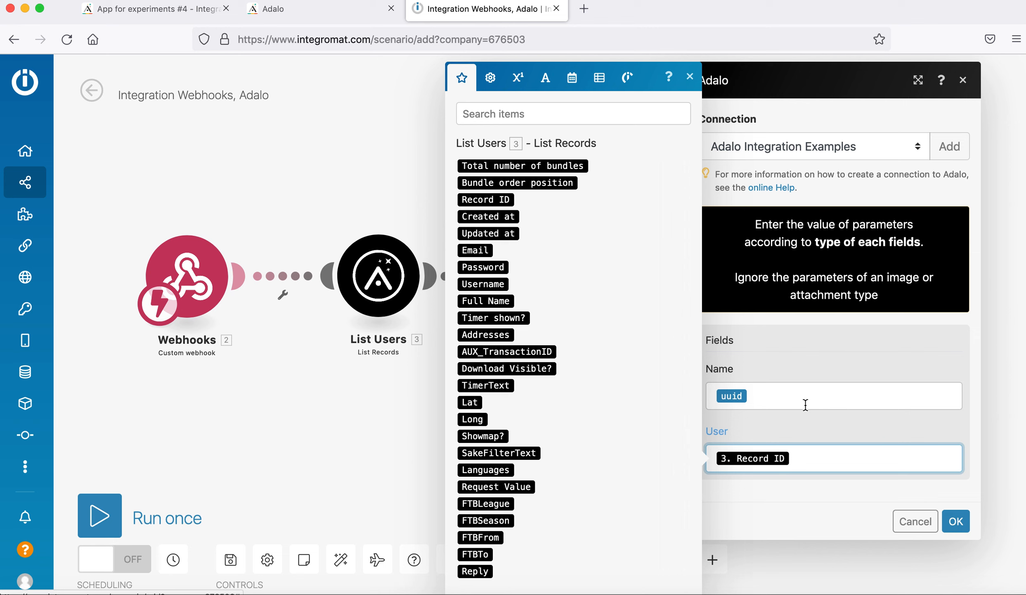
click(798, 432)
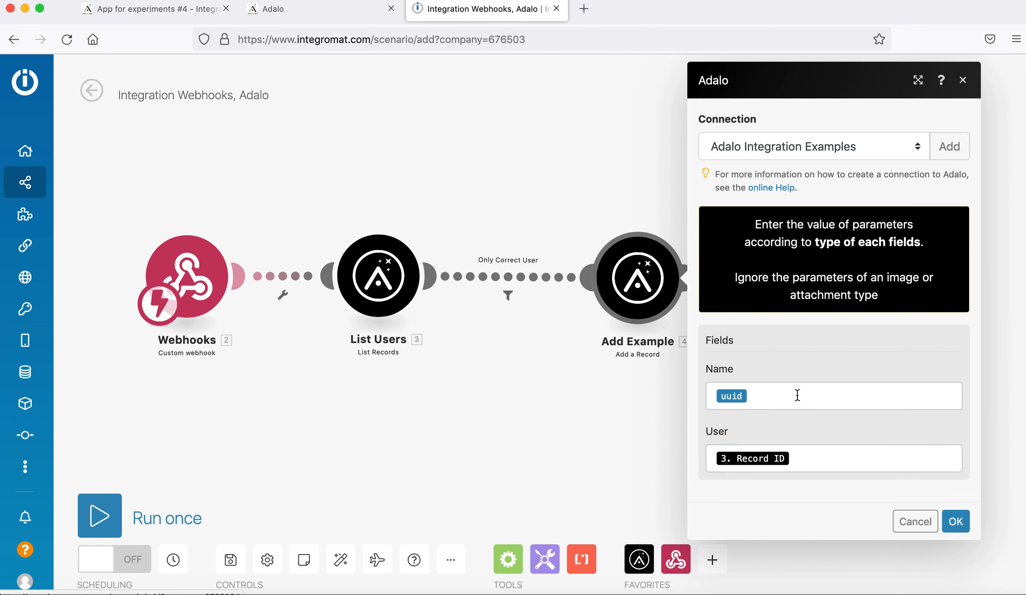
click(956, 521)
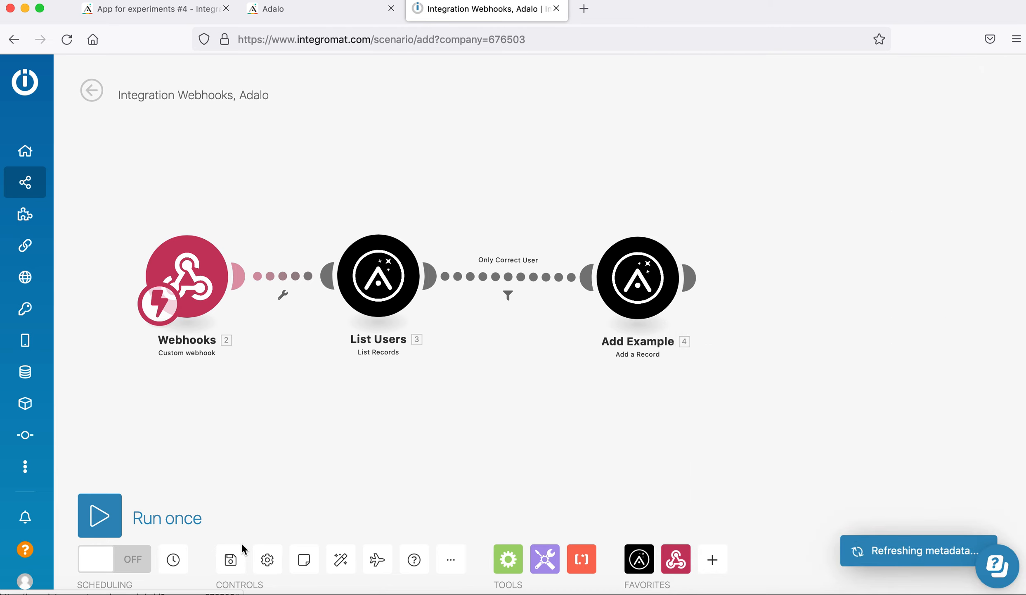
Start a single Integromat run so the scenario waits for the Adalo webhook call.
click(99, 515)
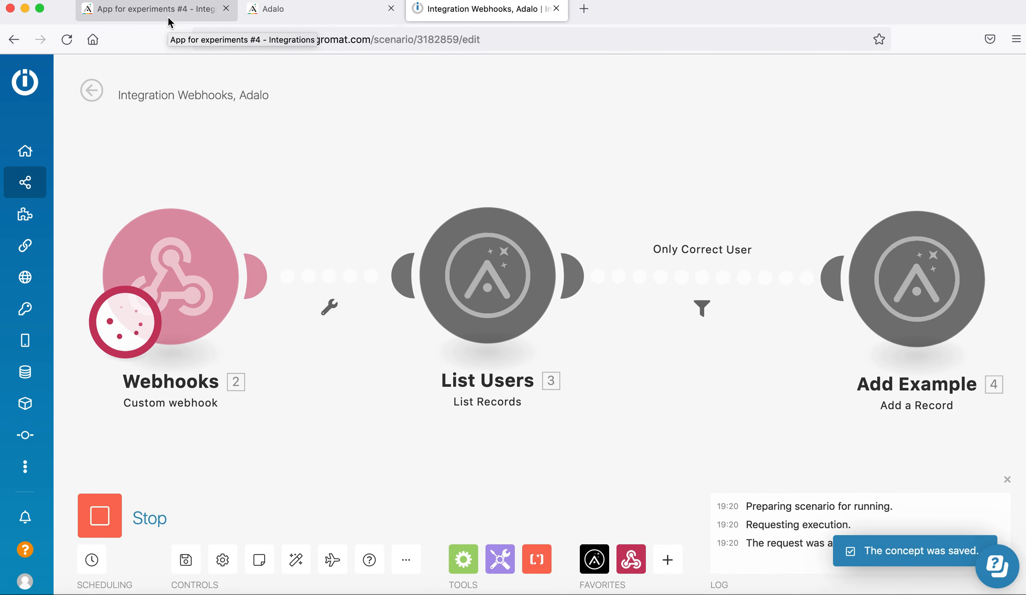
click(180, 19)
In the Adalo preview, tap ADD EXAMPLE on Relationships via Integromat and check Integromat's finished run.
click(852, 80)
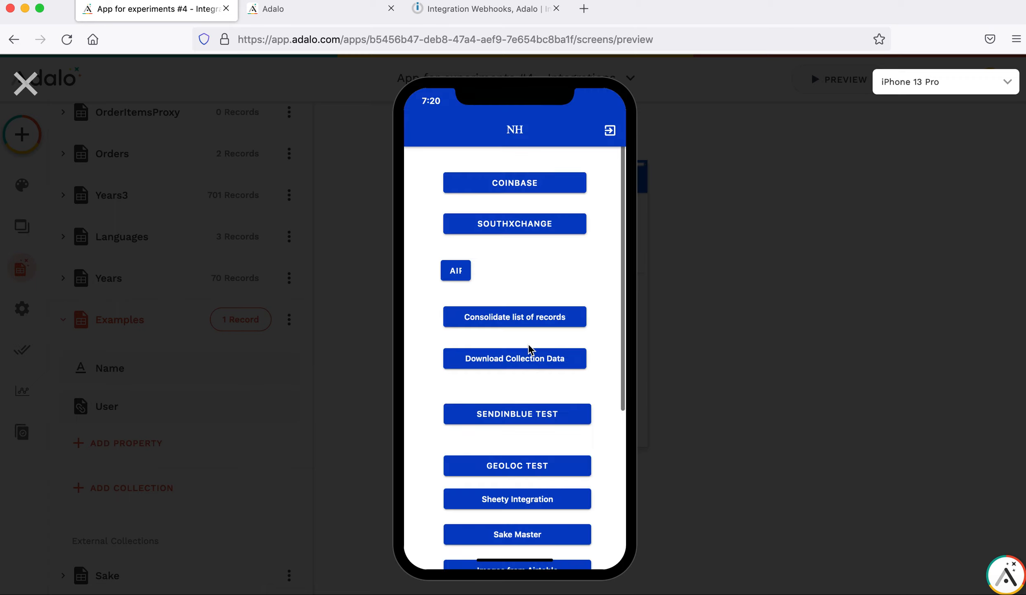
scroll(513, 350, down, 6)
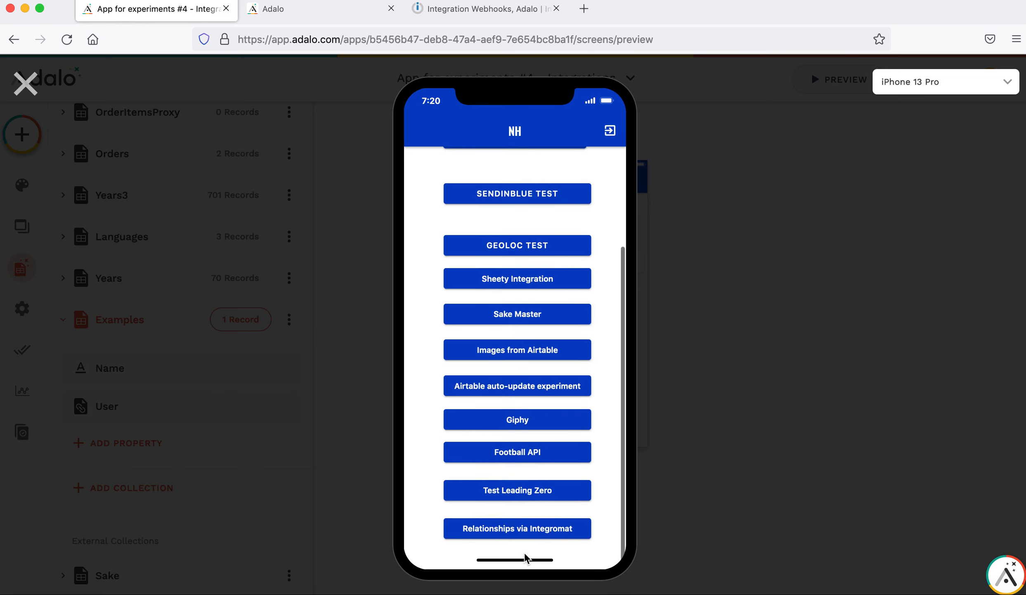
click(517, 529)
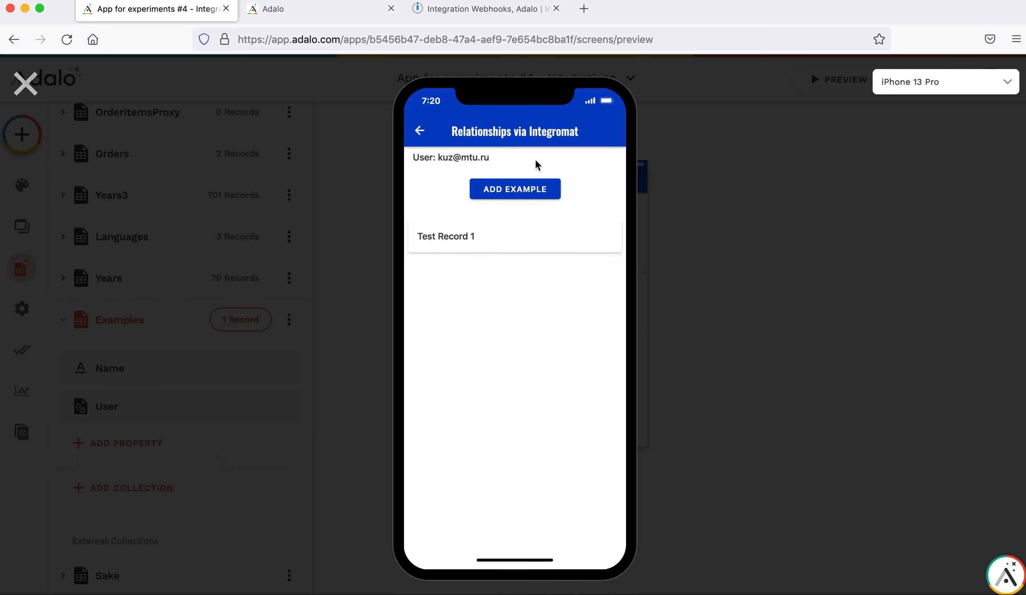
click(521, 189)
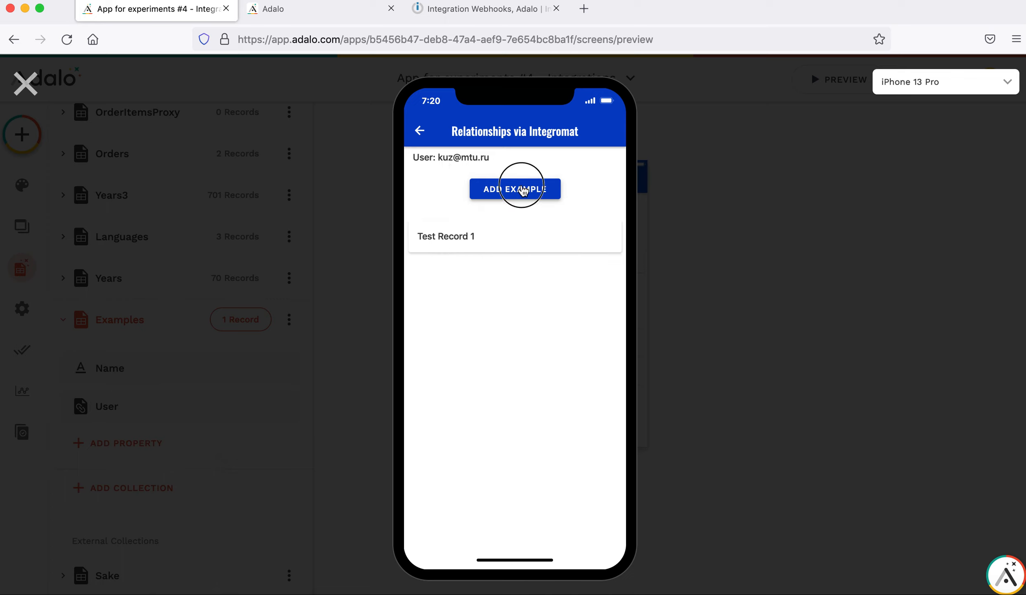
click(496, 15)
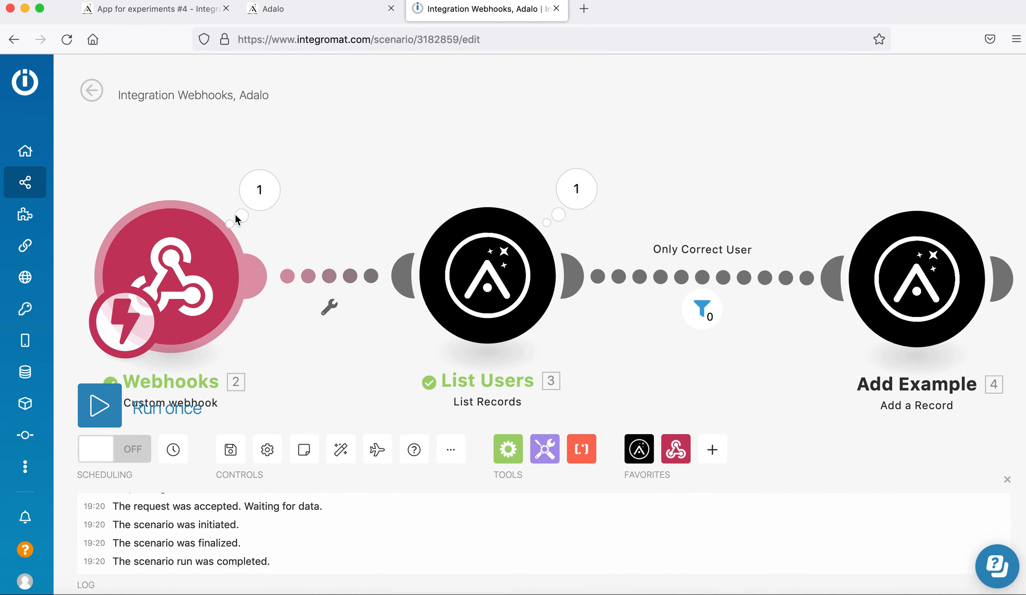
Inspect the webhook's data, which shows email undefined, then select ADD EXAMPLE in the Adalo editor.
click(258, 194)
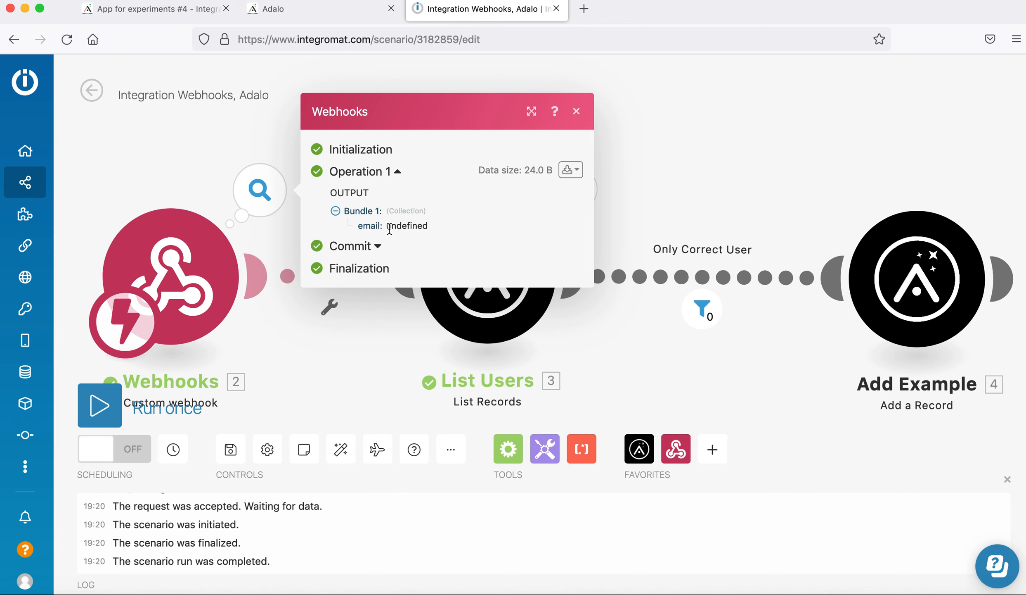
click(172, 15)
click(24, 84)
click(576, 230)
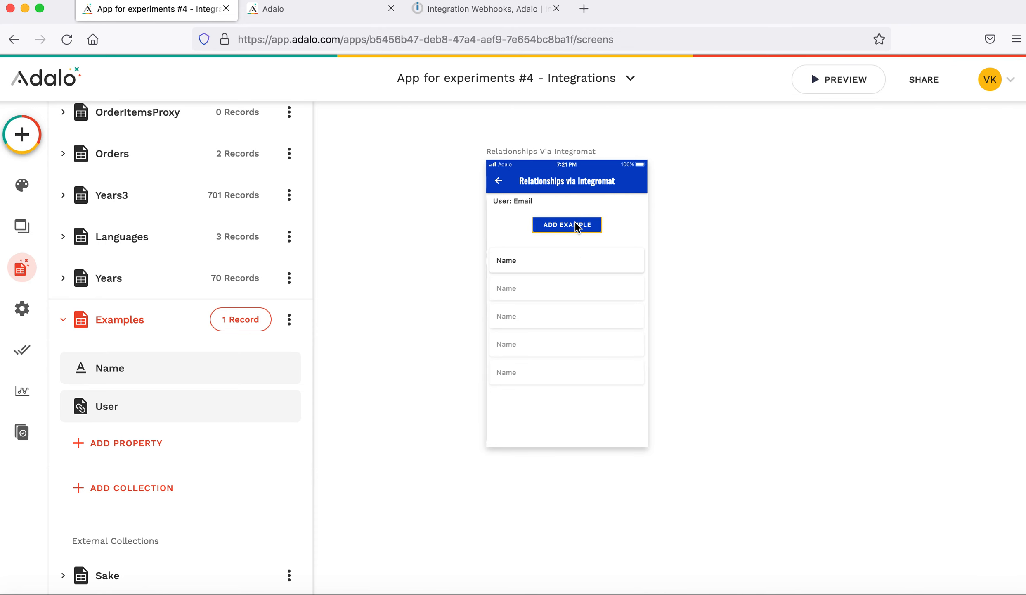
Map the Integromat action's email field to Logged In User's Email, then reopen the preview.
scroll(140, 336, down, 5)
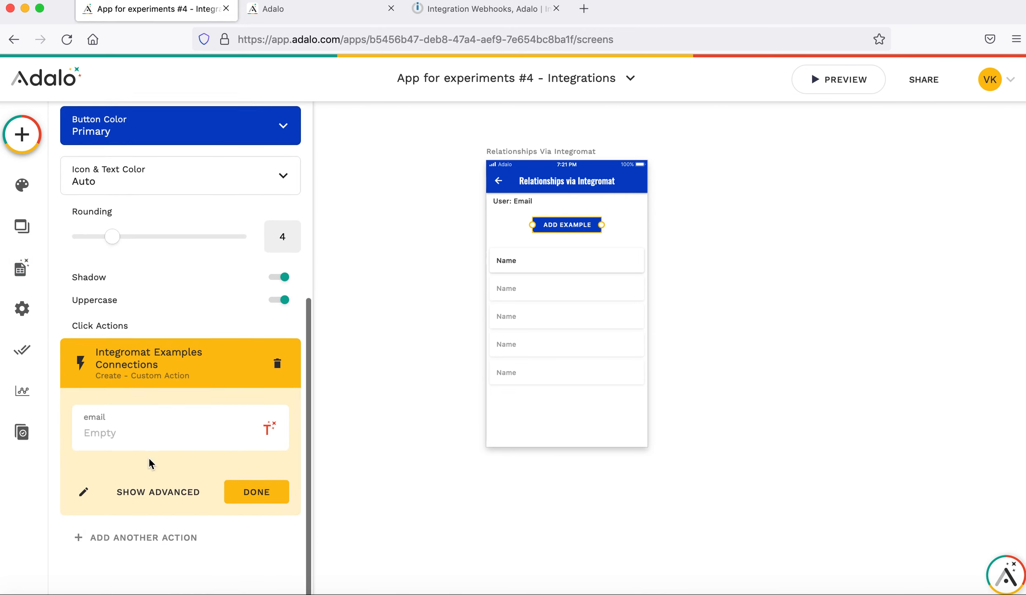
click(268, 438)
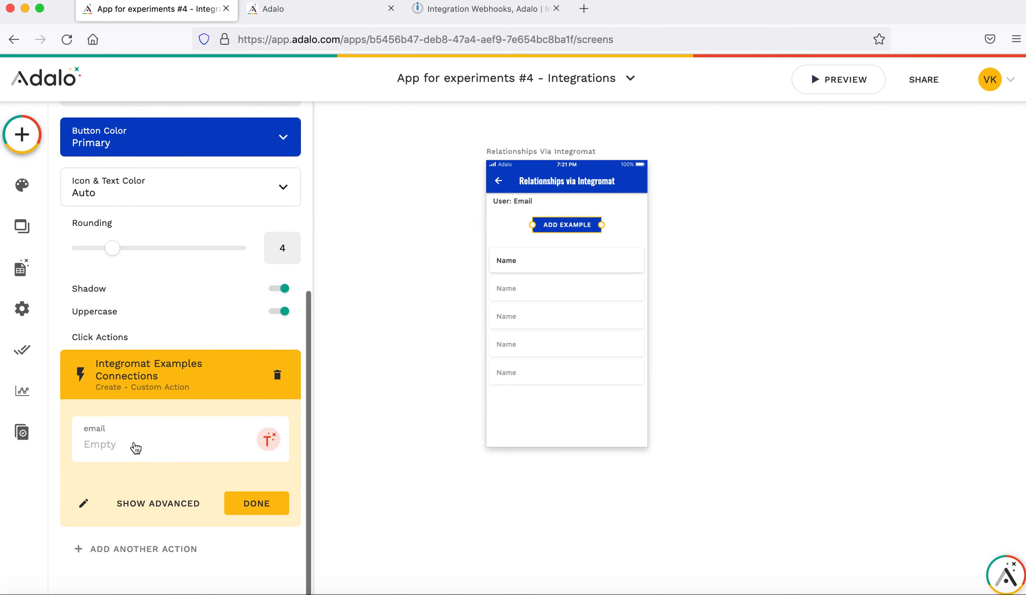
mouse_move(355, 92)
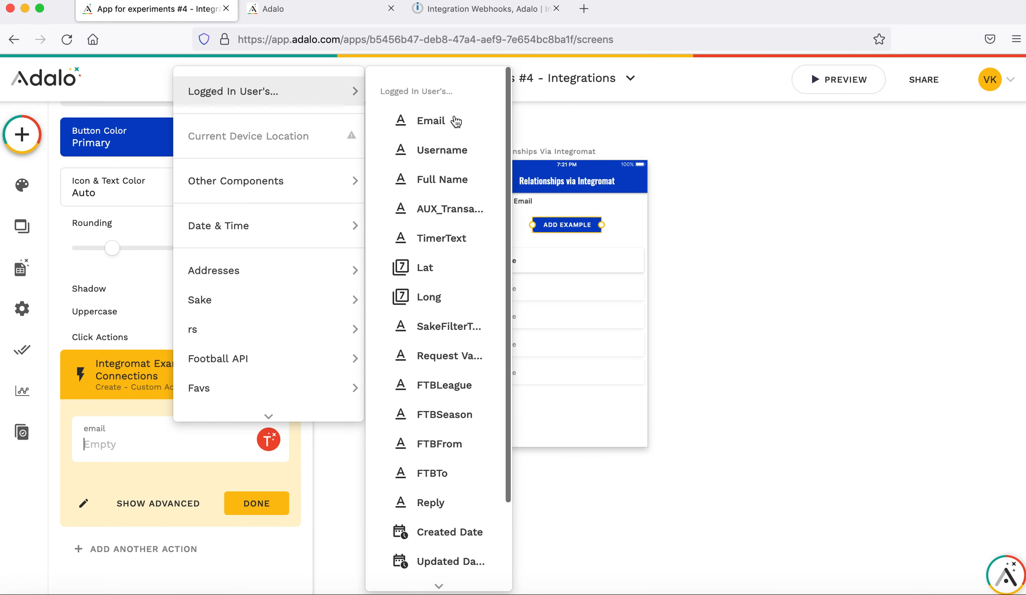
click(456, 120)
click(256, 514)
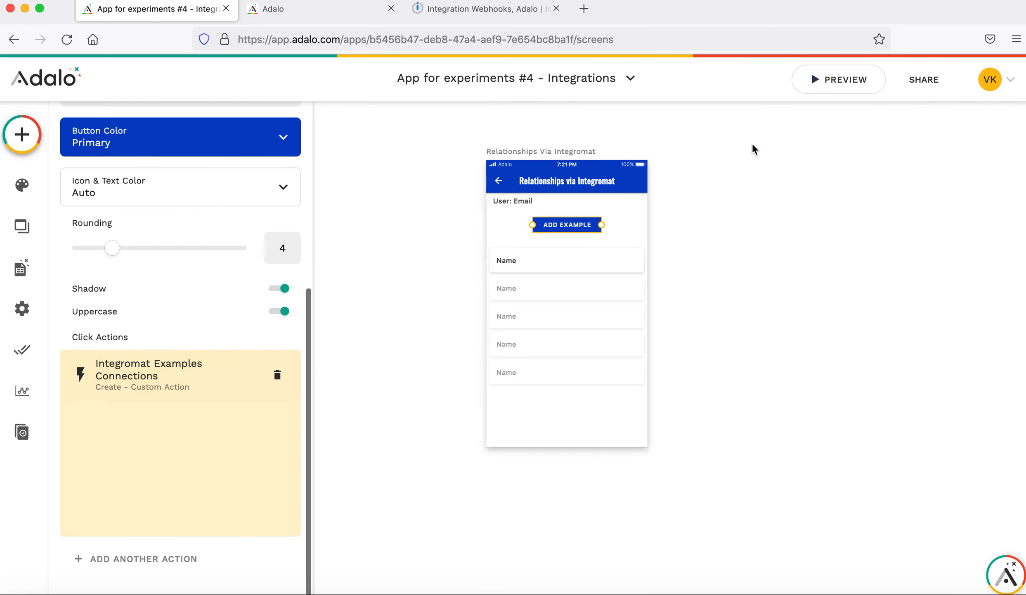
click(838, 76)
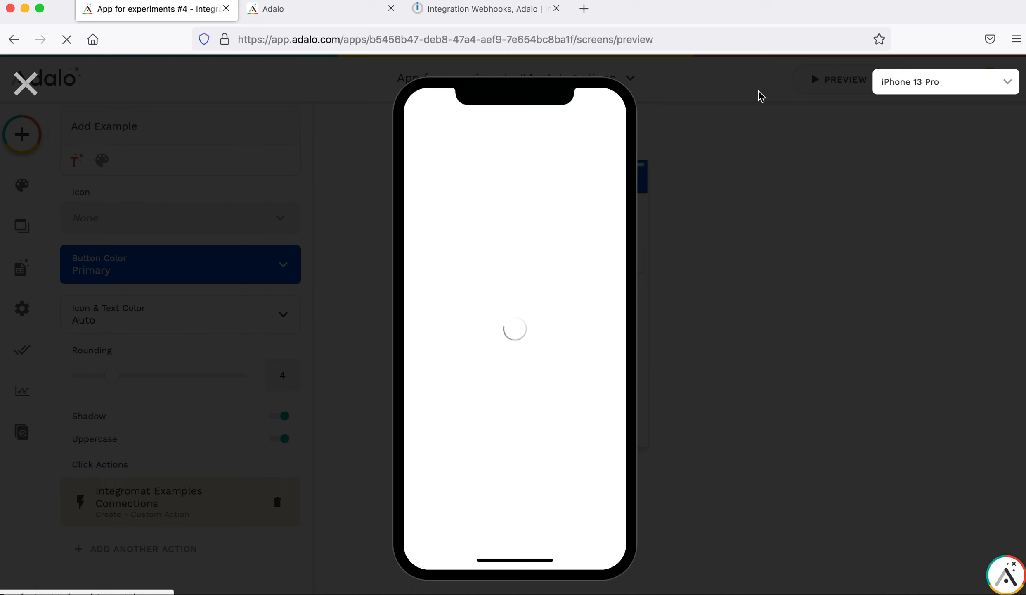
Run the scenario once more and tap ADD EXAMPLE on the Relationships via Integromat preview screen.
click(468, 9)
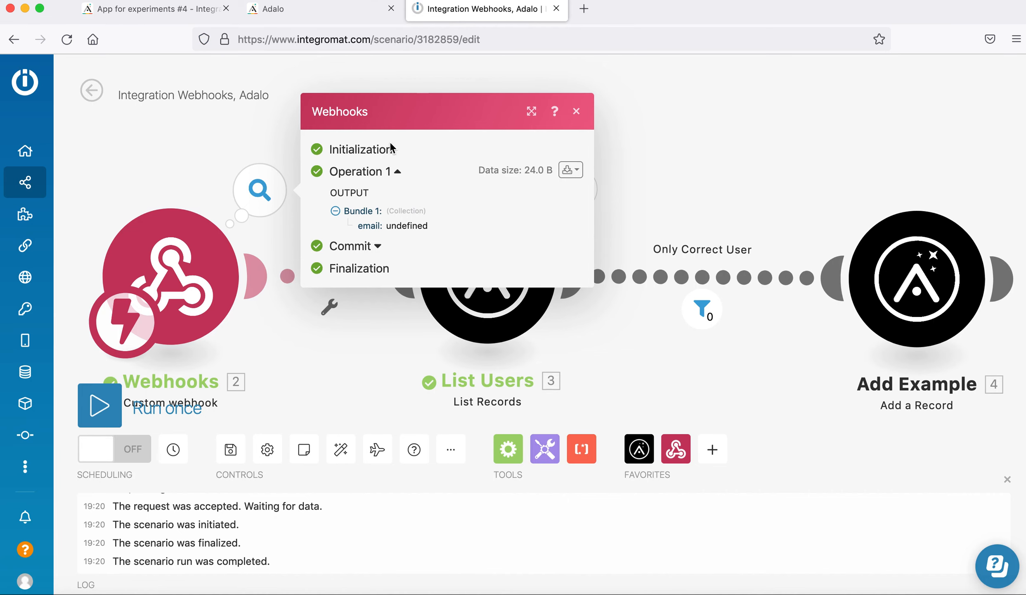
click(104, 404)
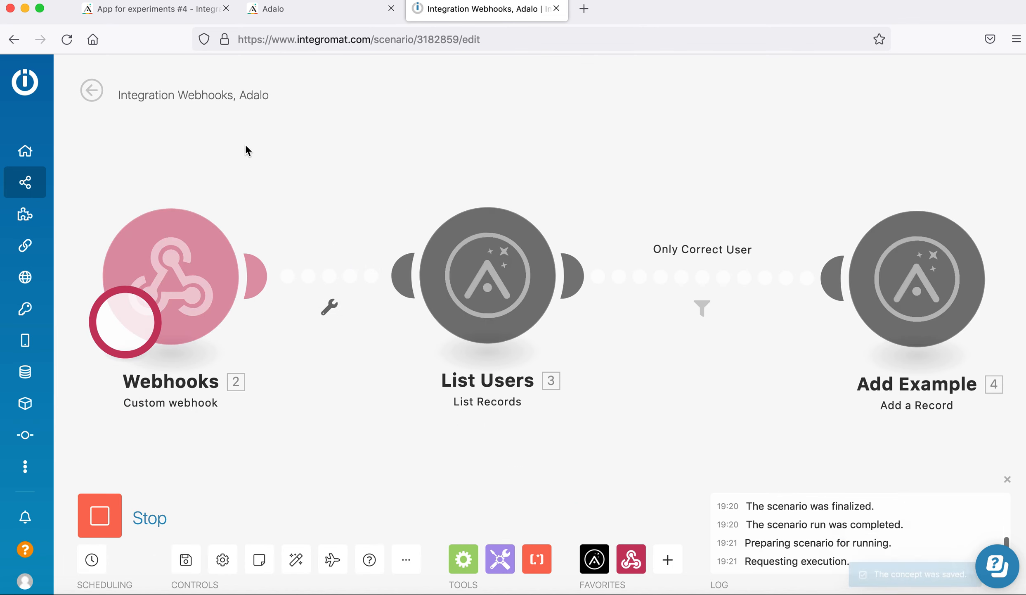
click(206, 11)
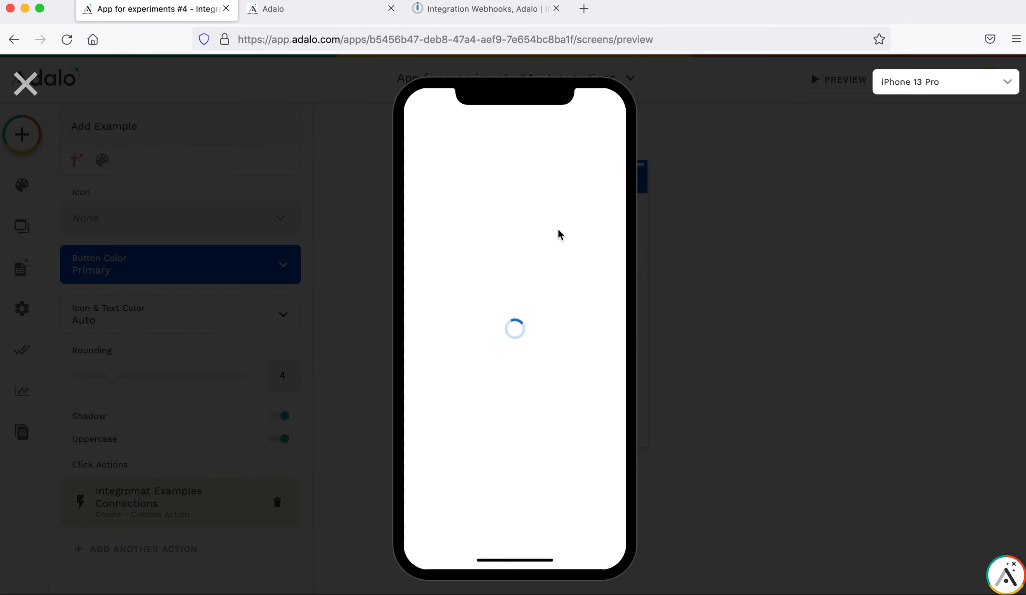
scroll(558, 350, down, 5)
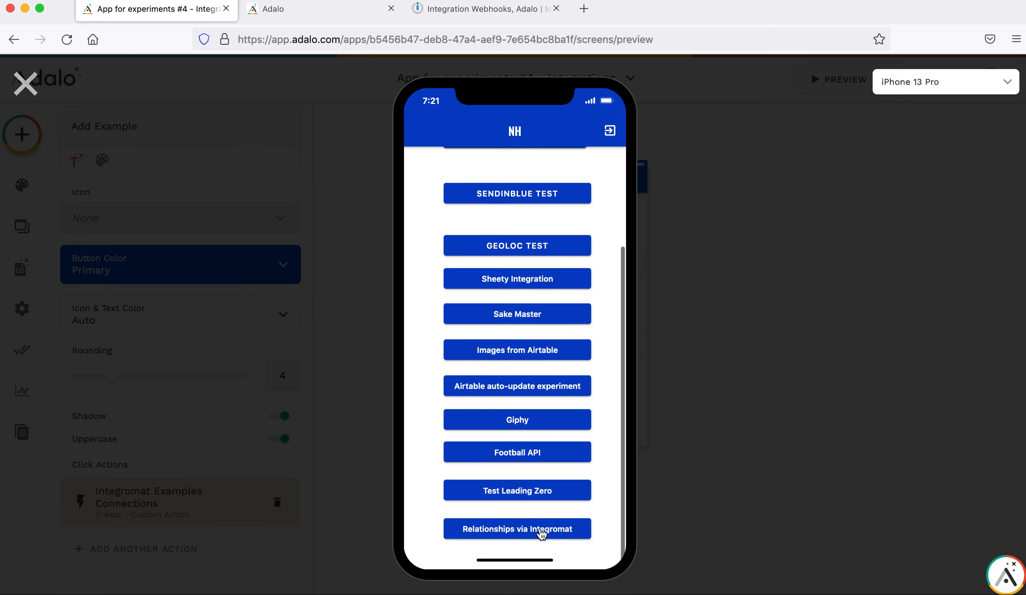
click(541, 533)
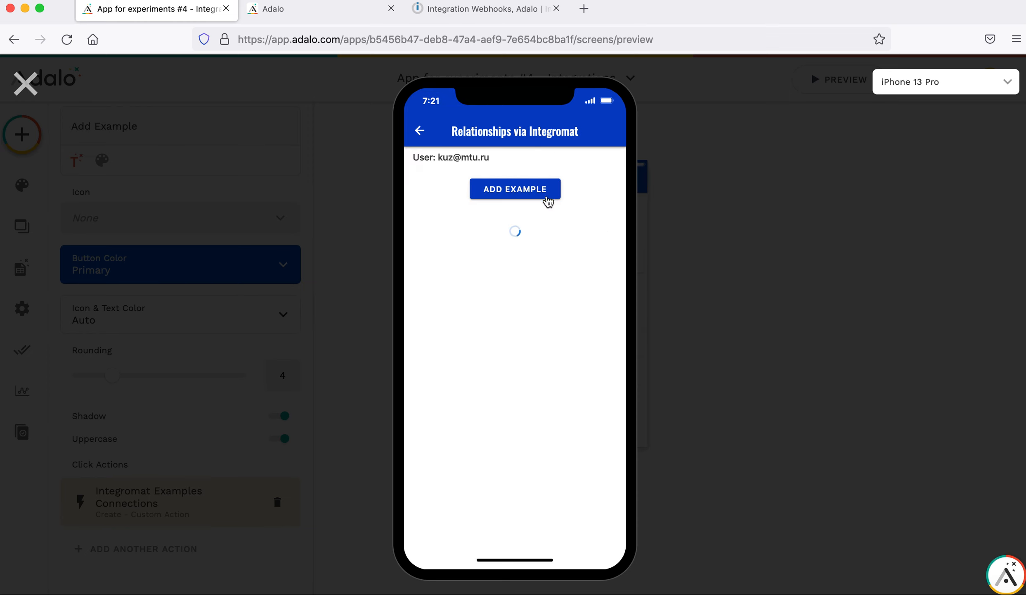
click(533, 194)
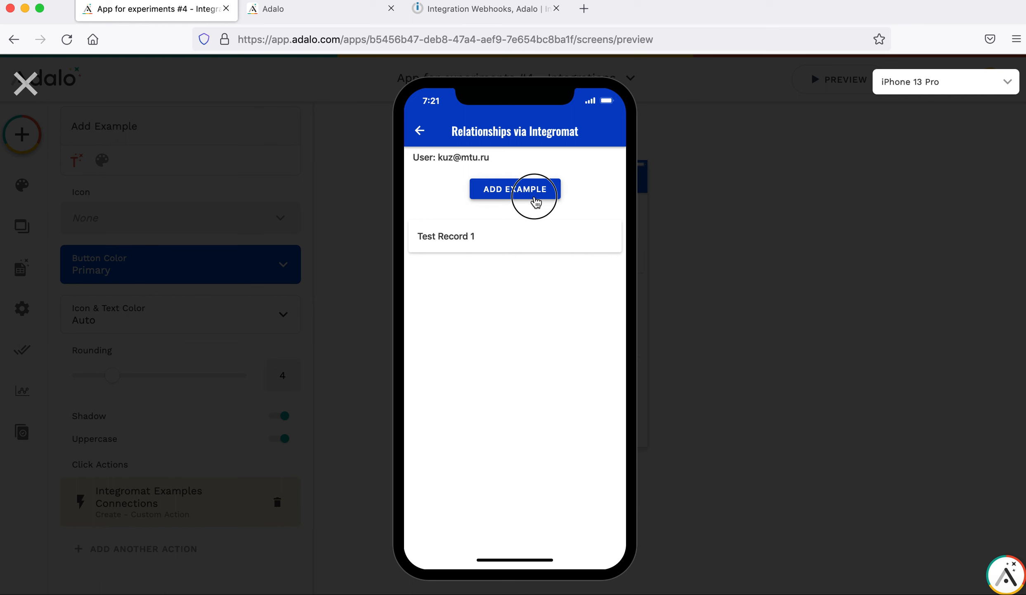
click(470, 13)
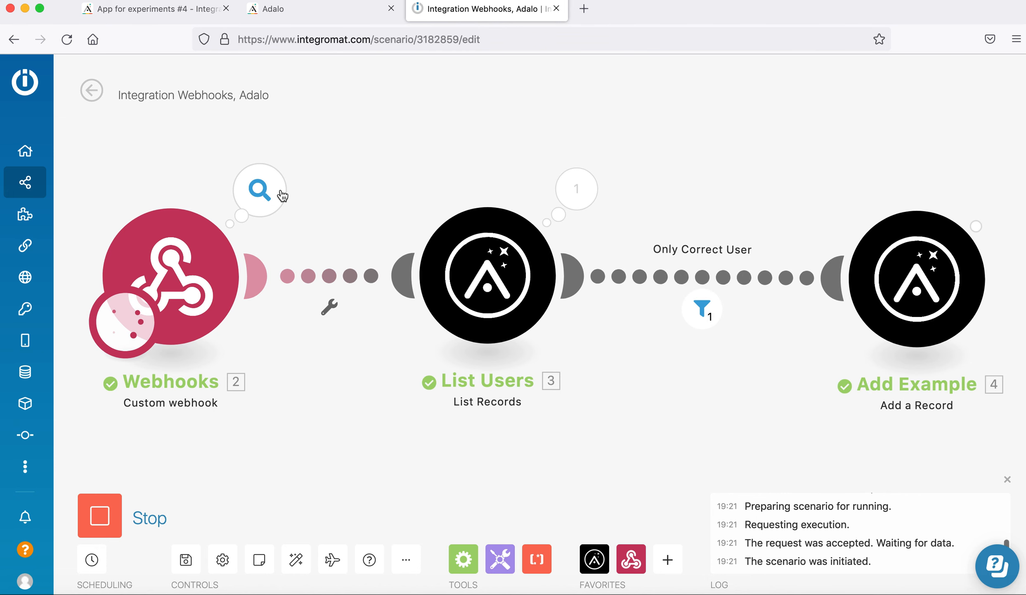
Inspect the webhook's received data and the users returned by List Users.
click(278, 196)
click(660, 156)
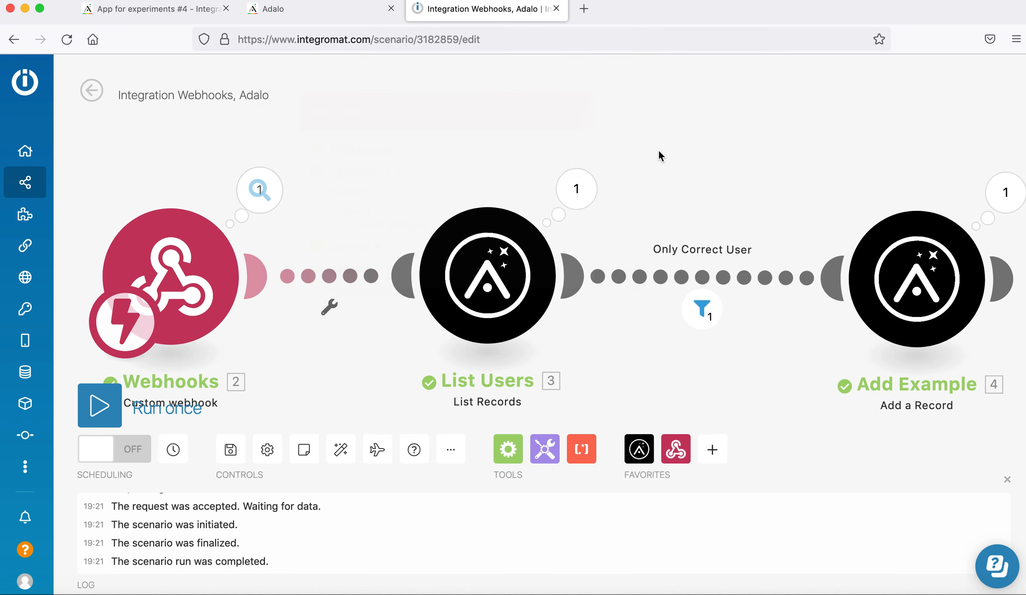
click(577, 190)
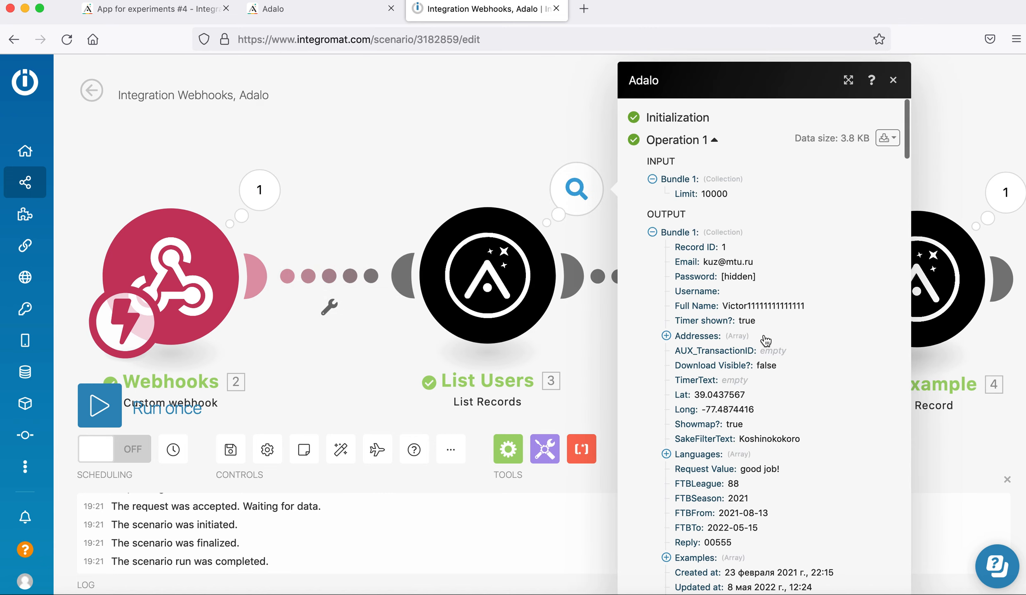
scroll(764, 334, down, 10)
scroll(764, 333, up, 3)
scroll(764, 334, down, 3)
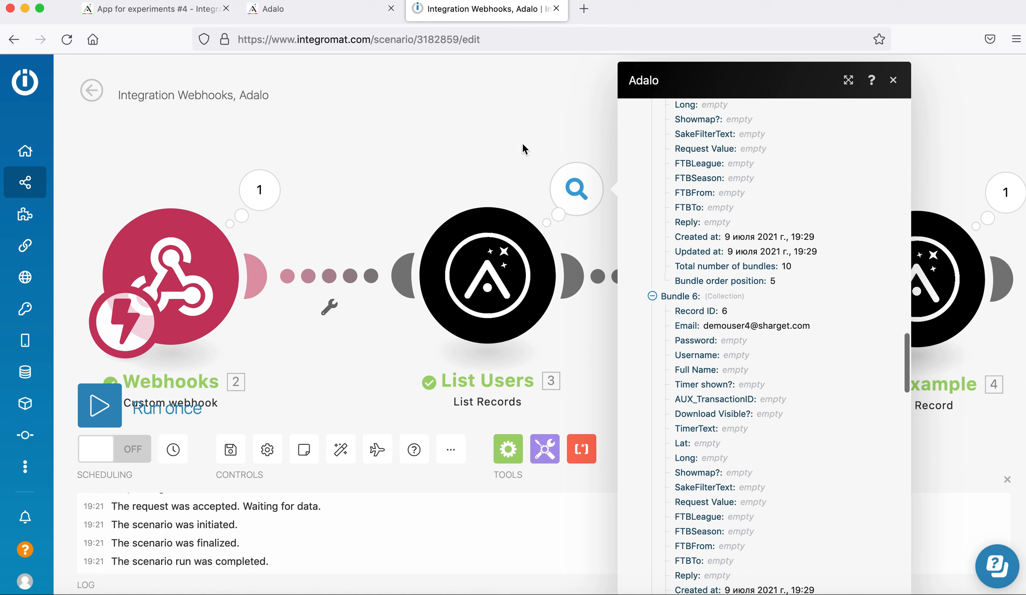
click(522, 143)
Check which user passed the filter and the Examples record Add Example created for user 1.
click(701, 307)
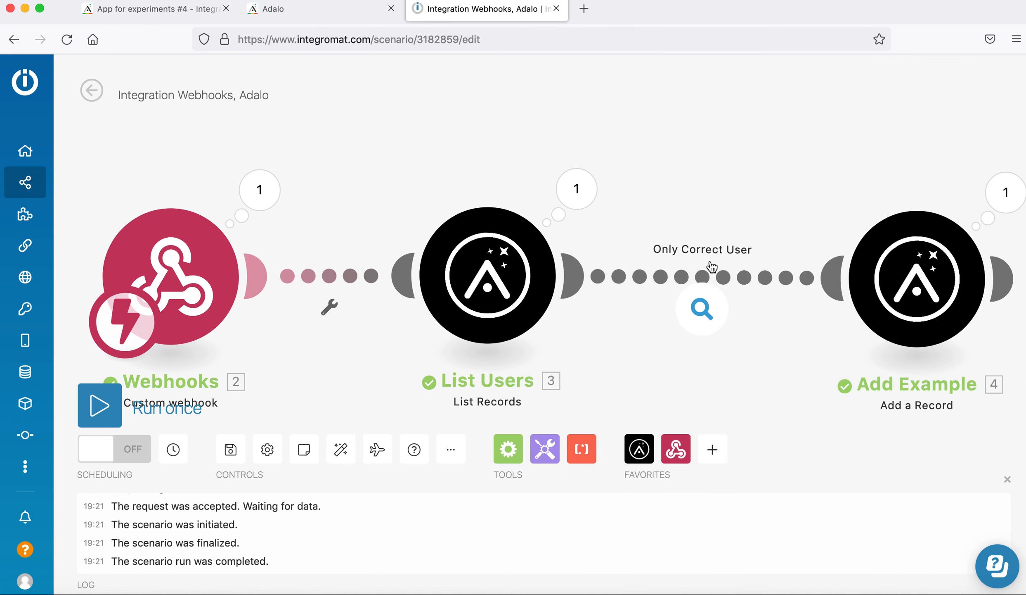
mouse_move(923, 140)
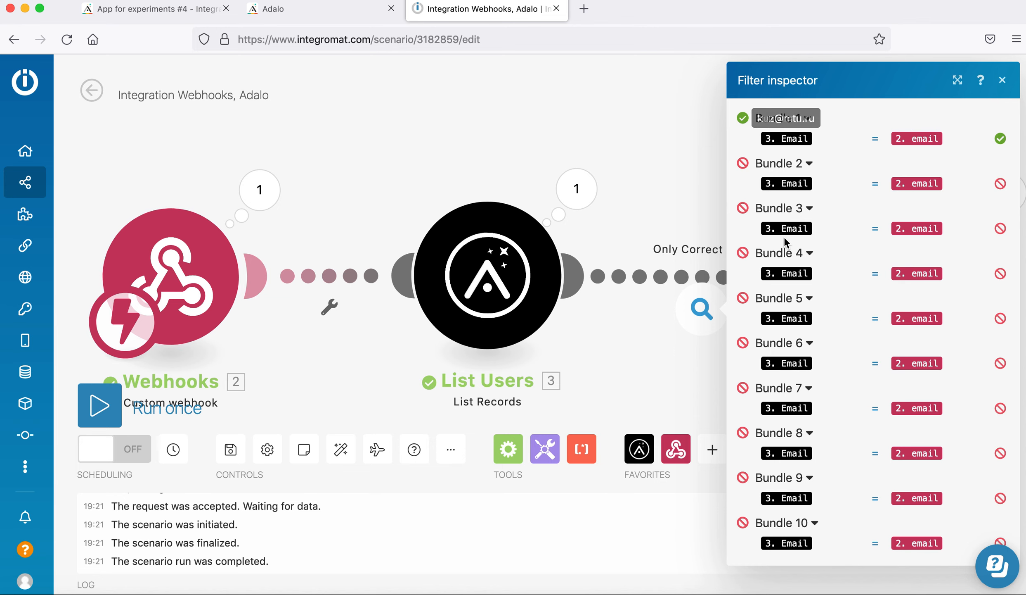
click(650, 159)
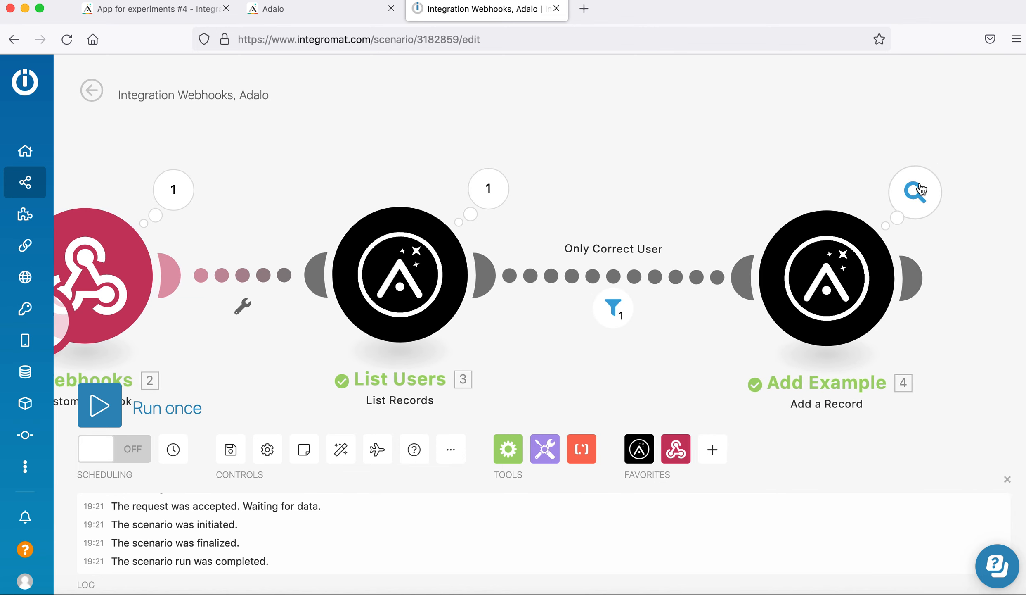
click(922, 189)
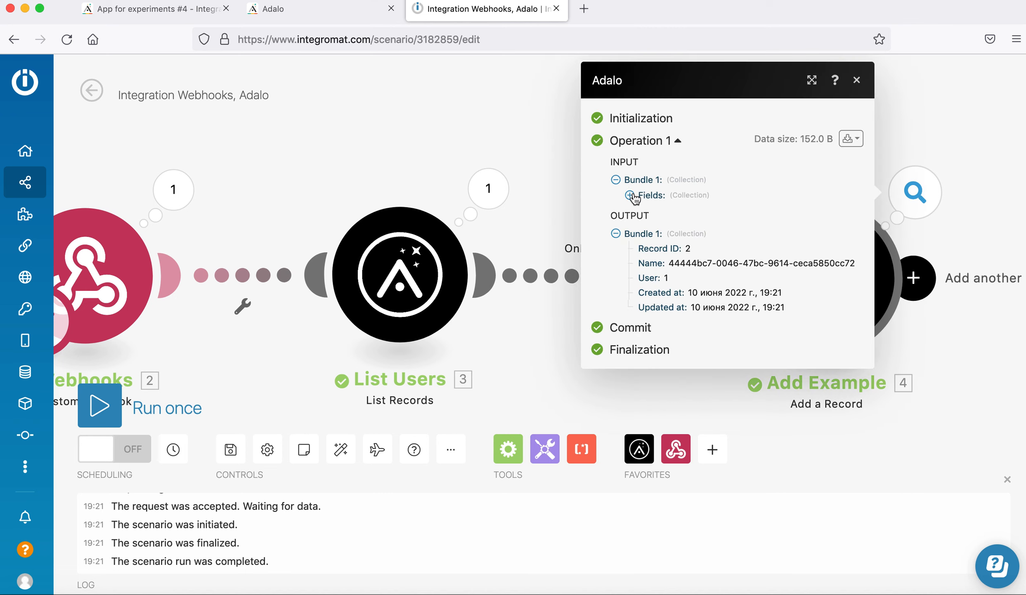
click(630, 195)
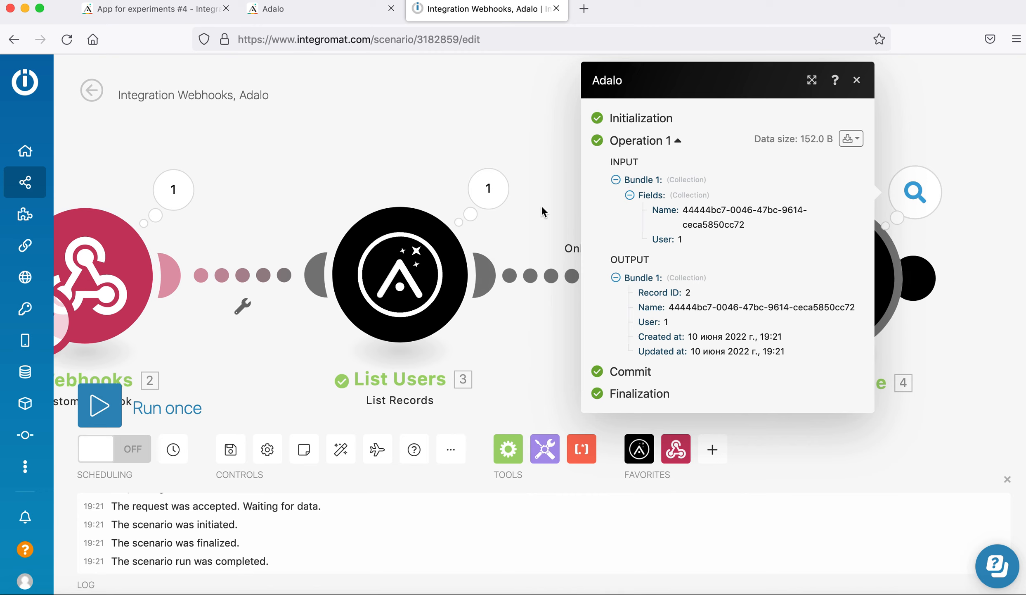
click(519, 115)
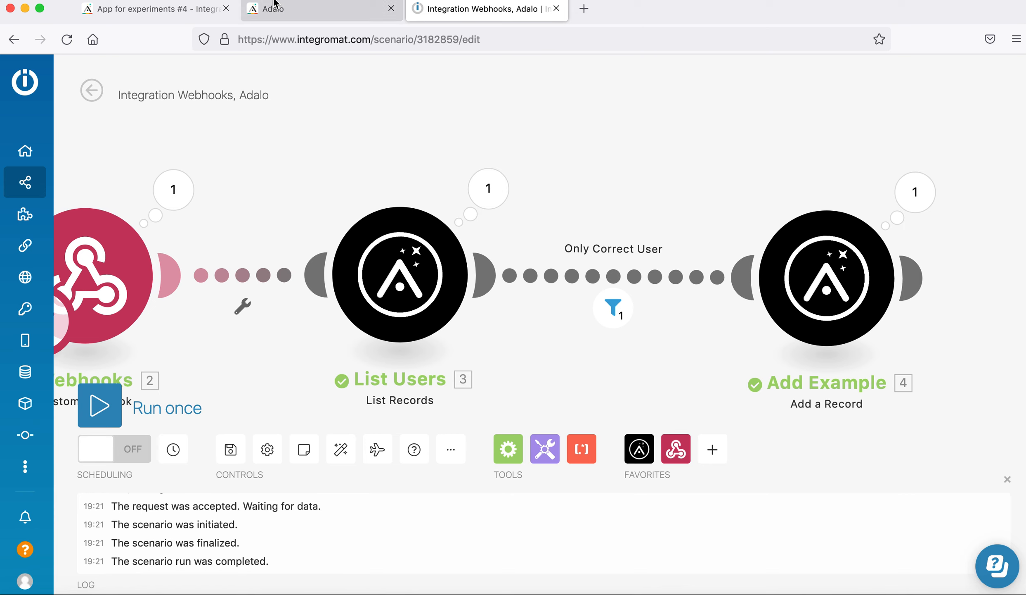
click(159, 13)
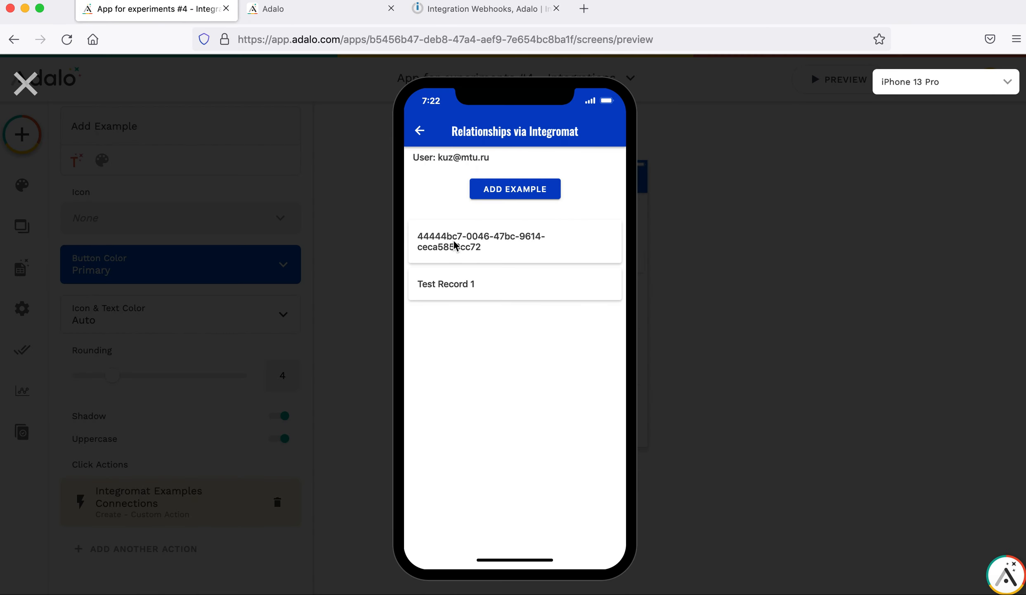
Run the scenario once, add a second example record in the preview, and return to the NH home screen.
click(487, 10)
click(115, 406)
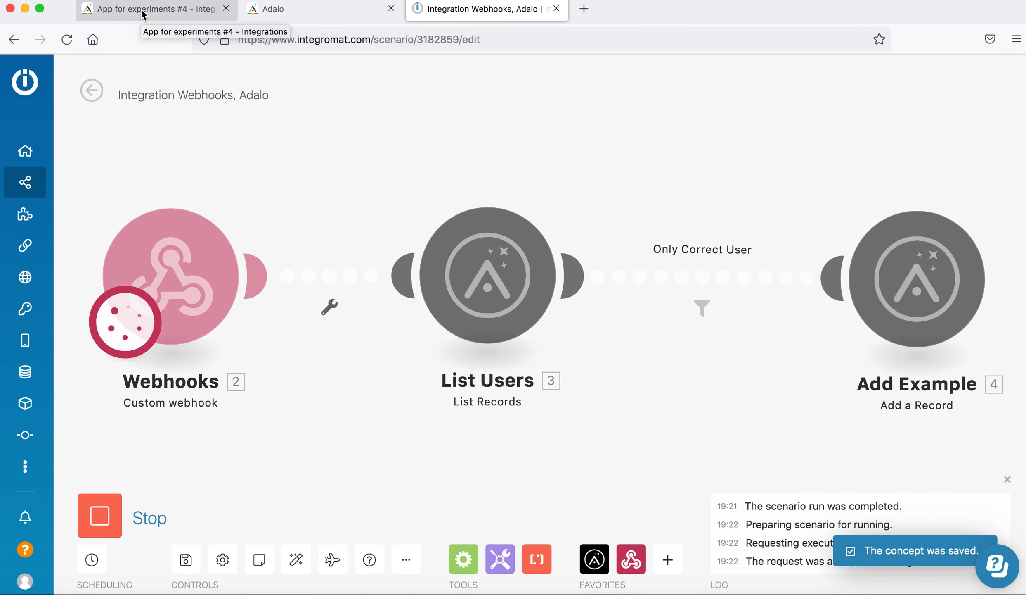
click(141, 14)
click(544, 191)
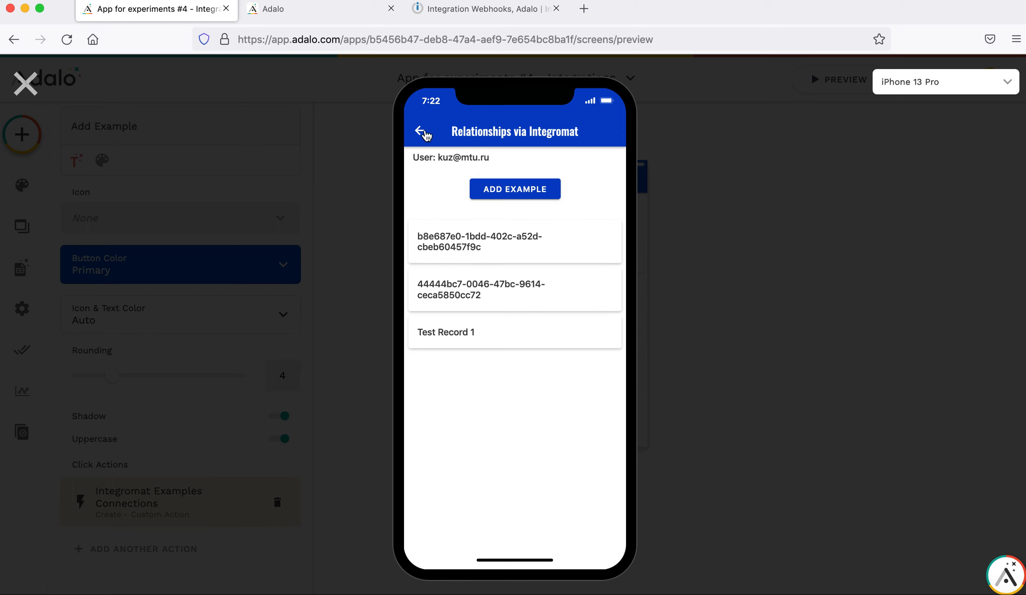
click(420, 132)
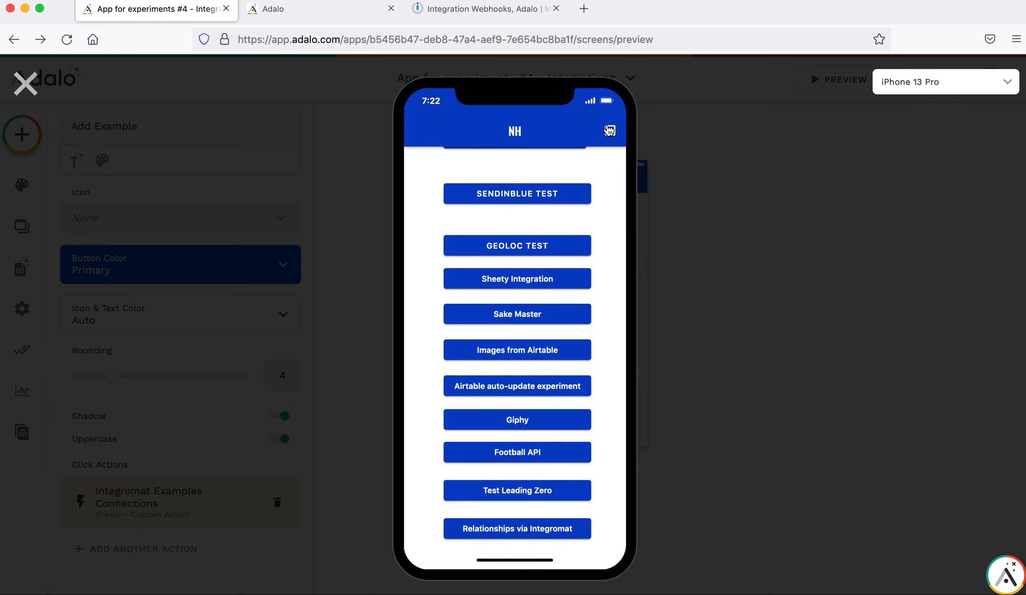
Log into the preview with the other user's email and password, declining to save the login.
click(493, 202)
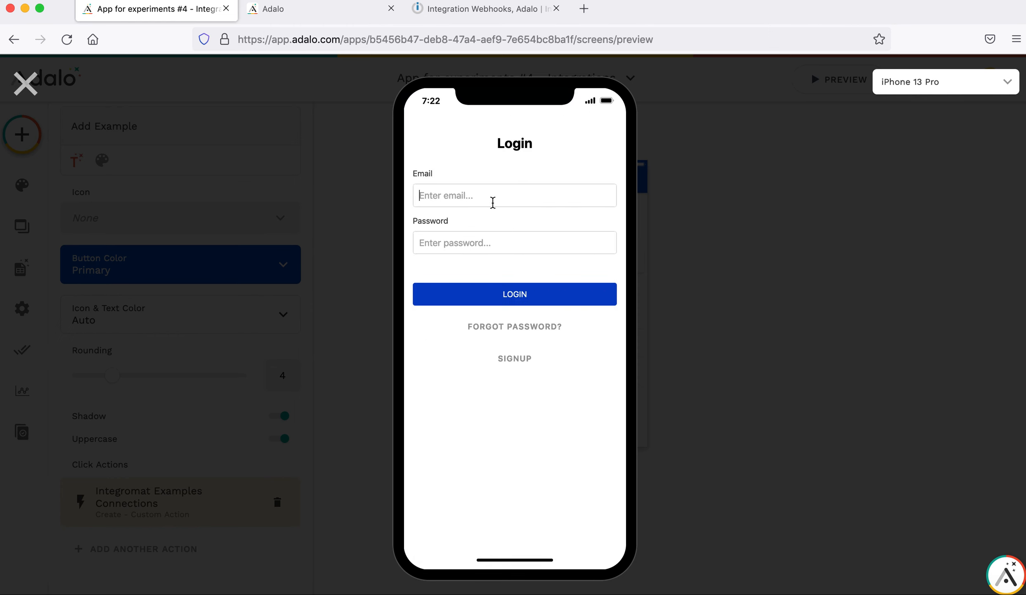
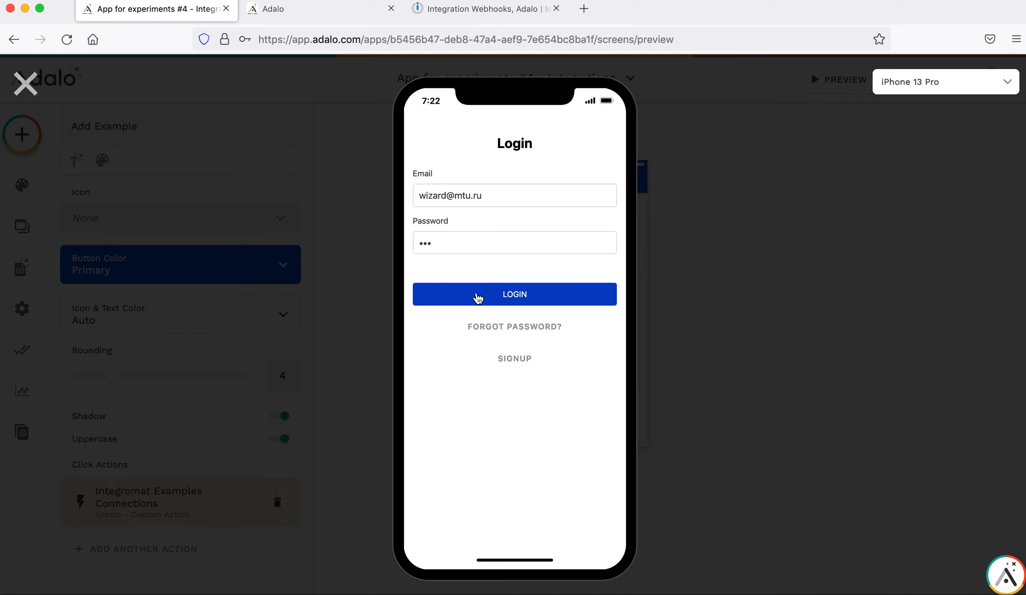
click(477, 300)
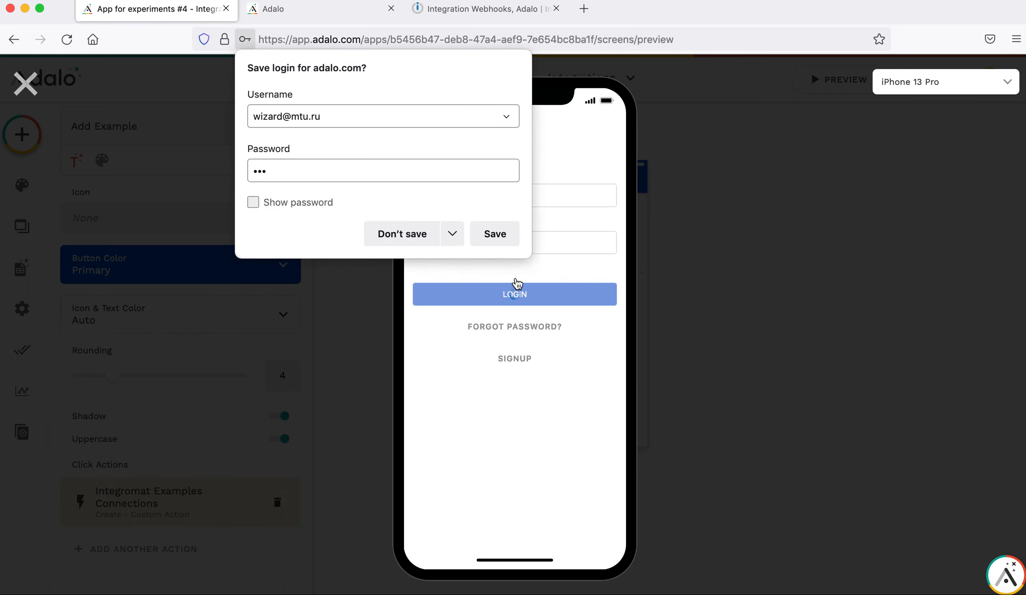
click(407, 234)
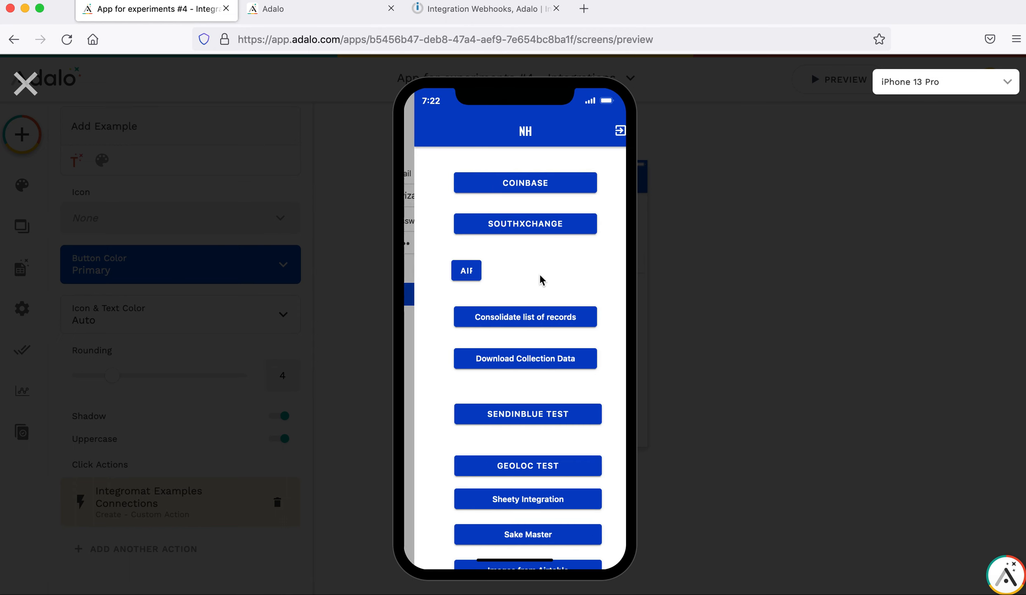
Tap ADD EXAMPLE on the Relationships via Integromat screen for this user.
scroll(519, 441, down, 5)
click(517, 534)
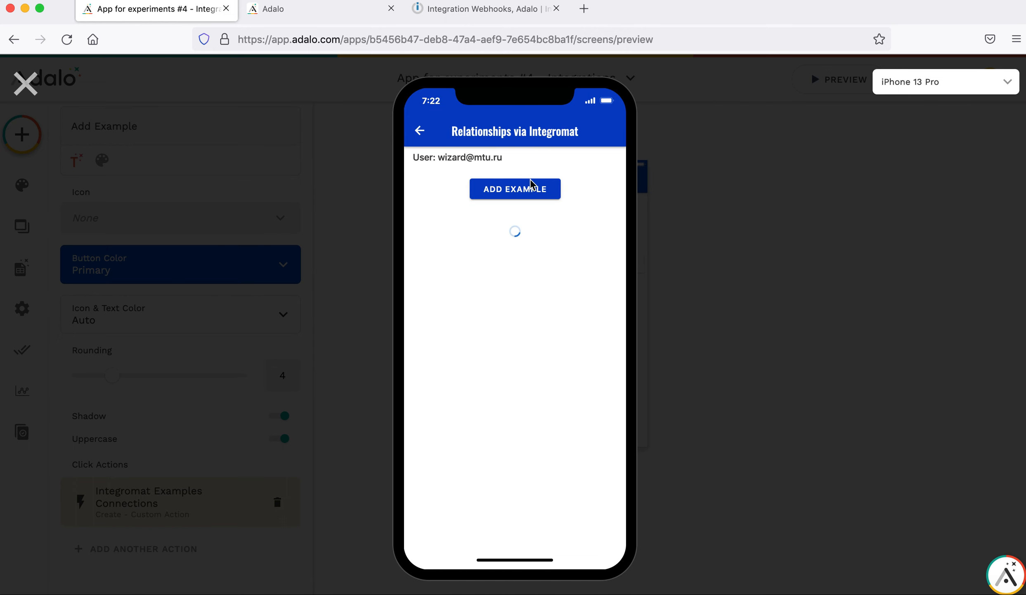
click(516, 200)
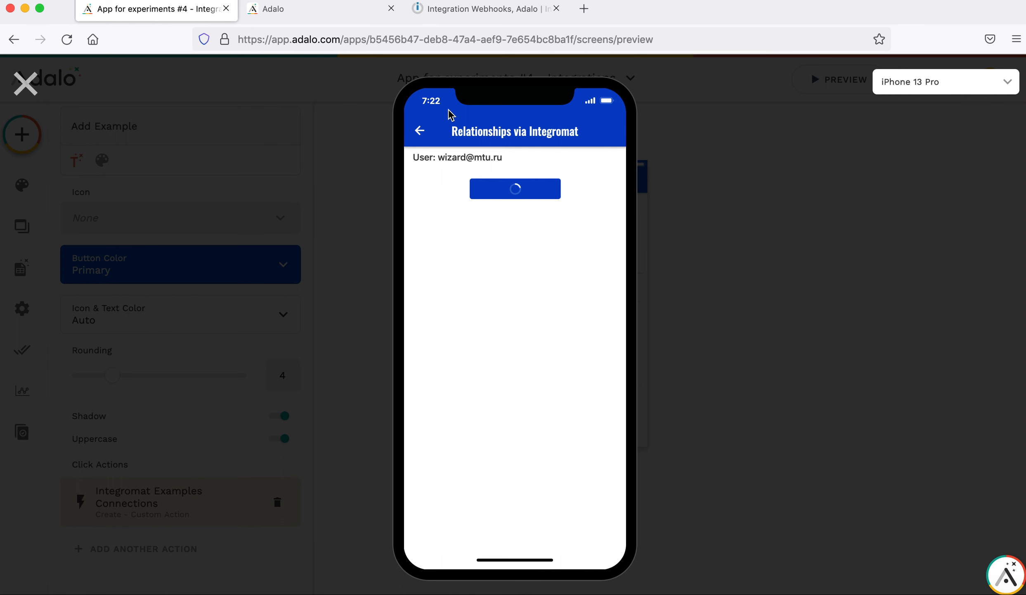
click(464, 13)
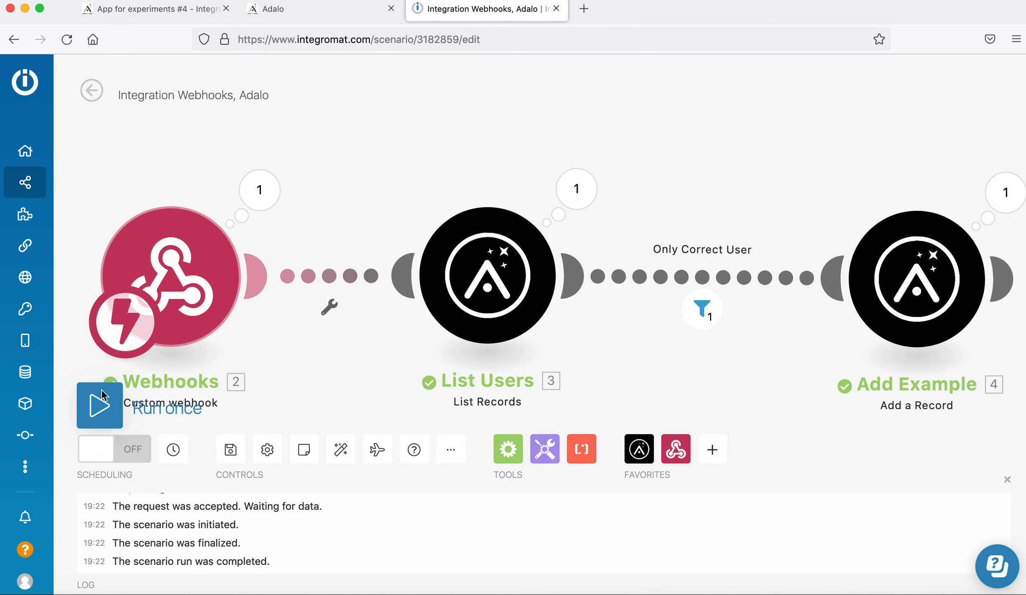
Run the scenario with Process existing for the queued request, run once again, and view the Adalo preview.
click(99, 405)
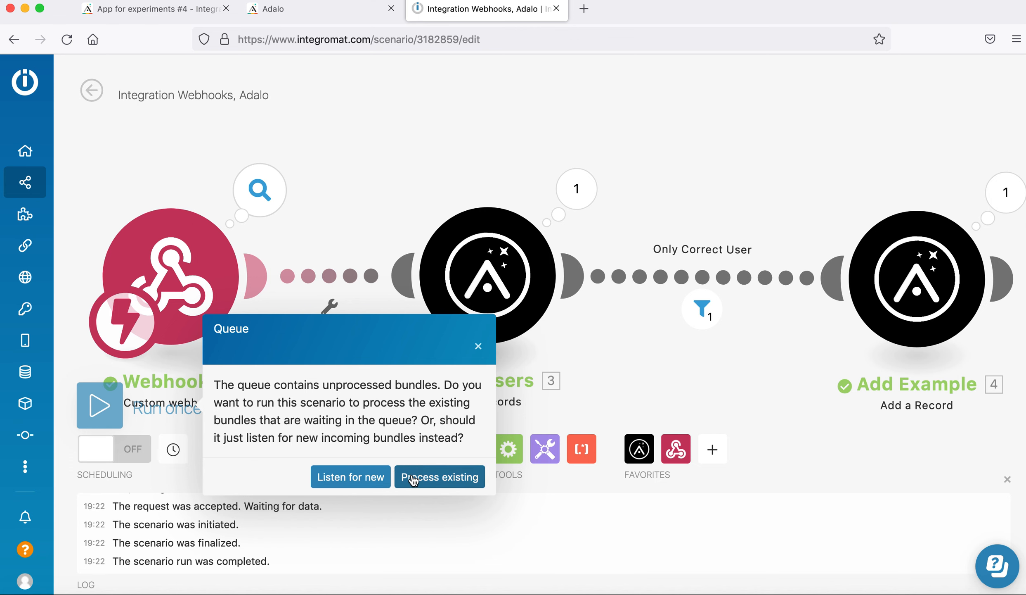
click(432, 479)
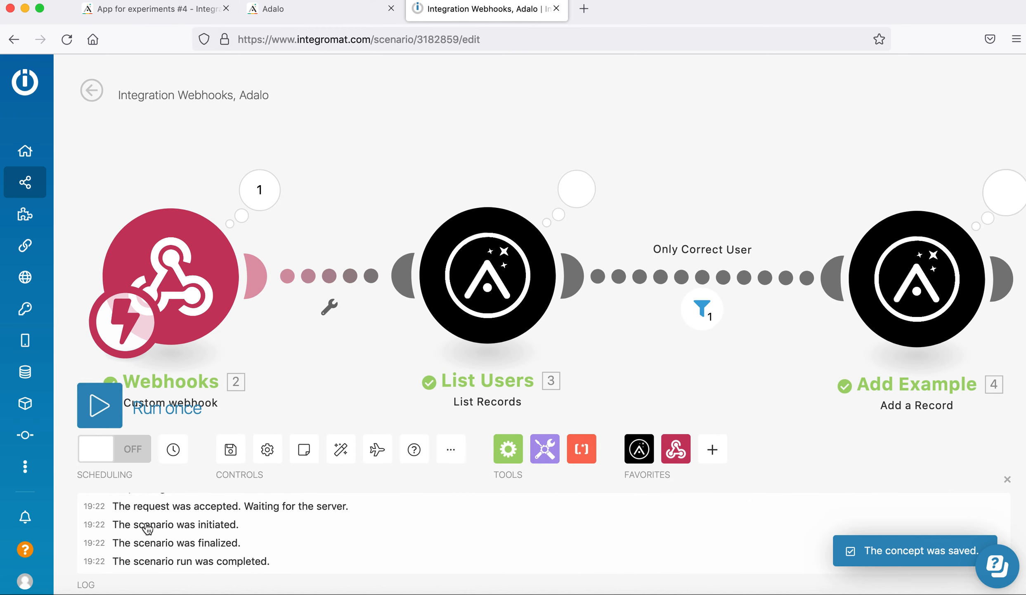
click(99, 406)
click(153, 13)
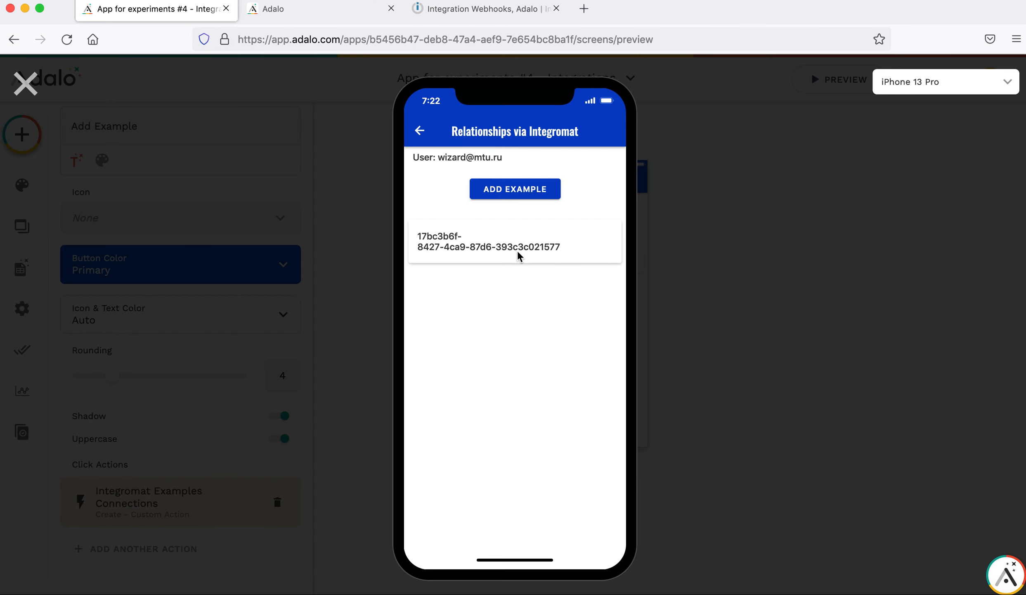
Add another example record for the second user, then close the preview to the editor.
click(528, 194)
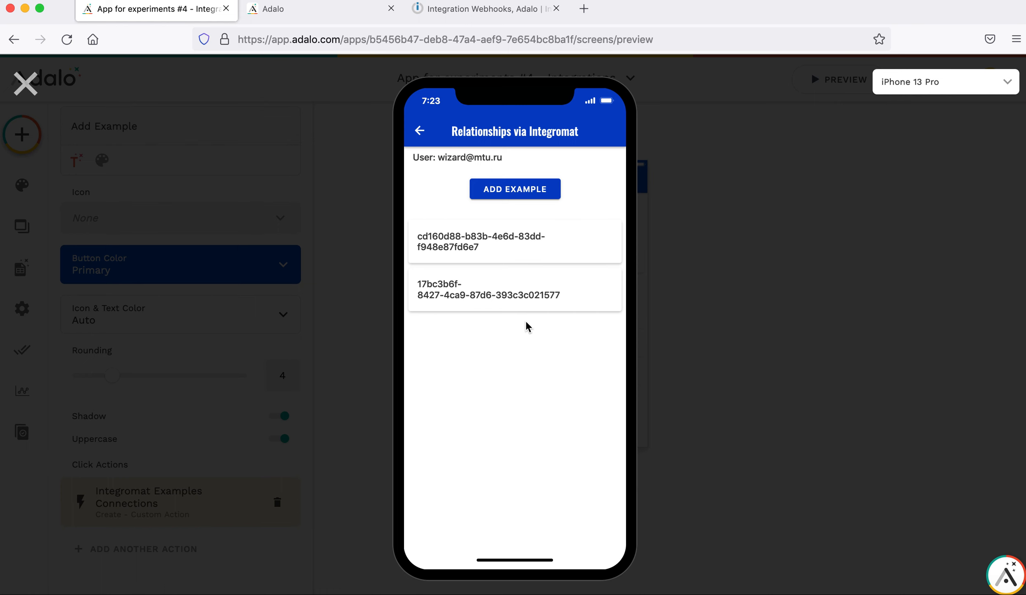
click(26, 83)
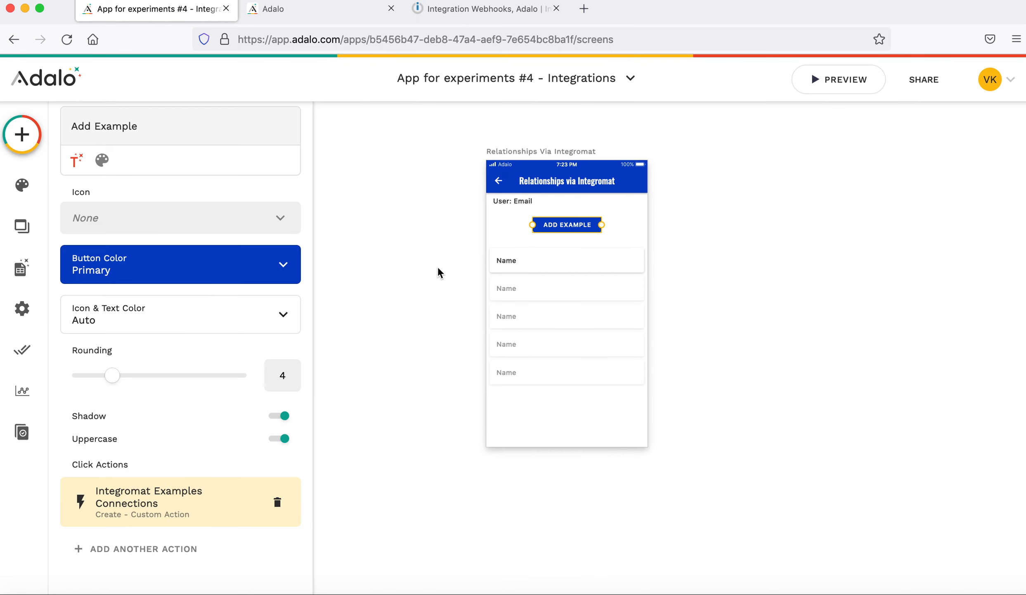